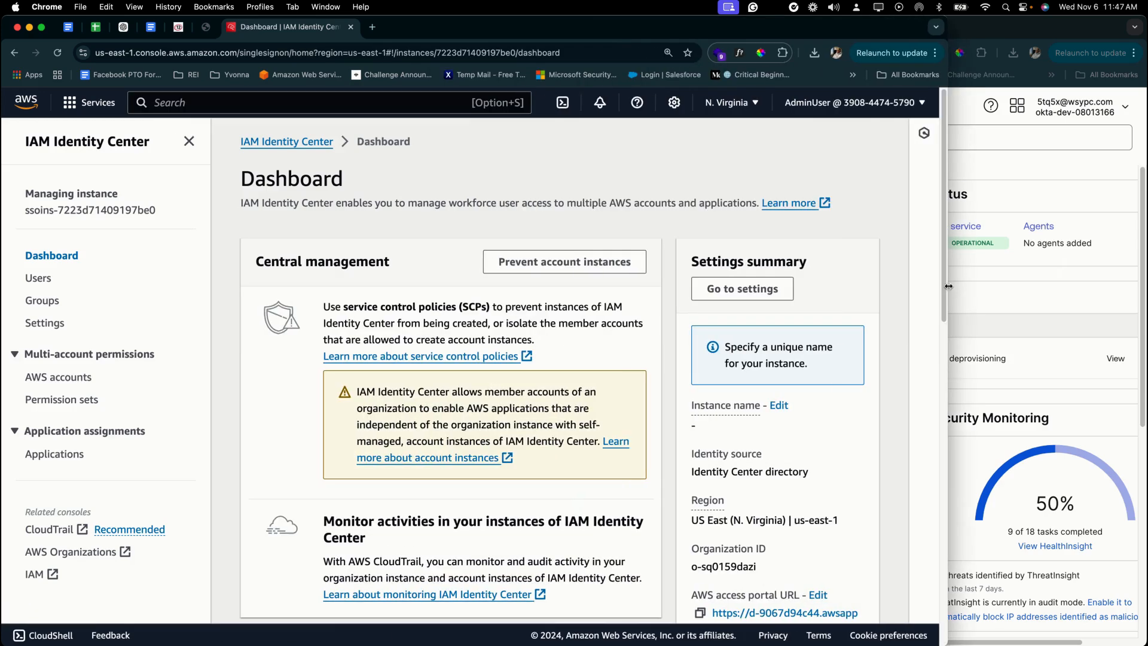
- Collapse the side navigation and open the Identity source settings showing Identity Center directory with password authentication
click(190, 142)
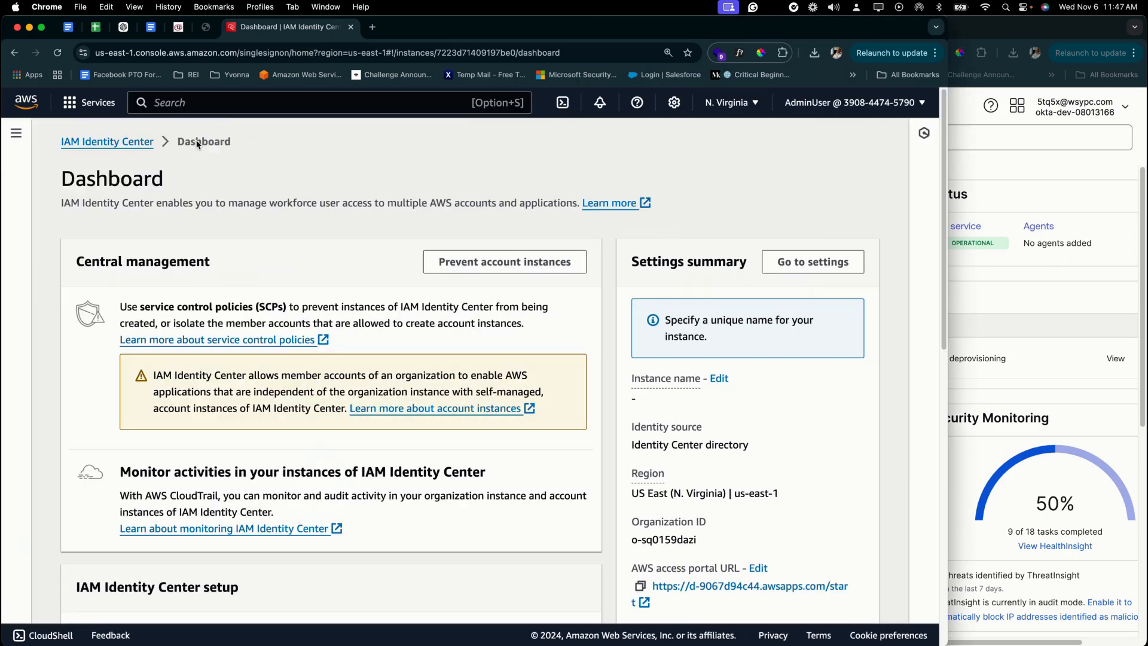
scroll(347, 445, down, 6)
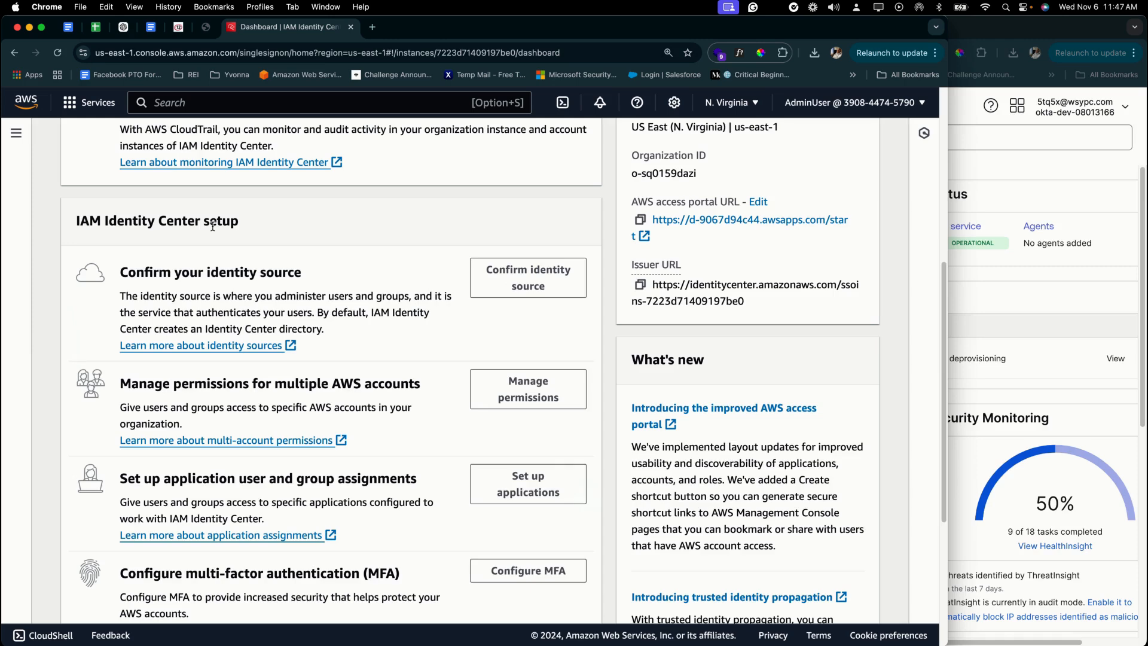
click(504, 292)
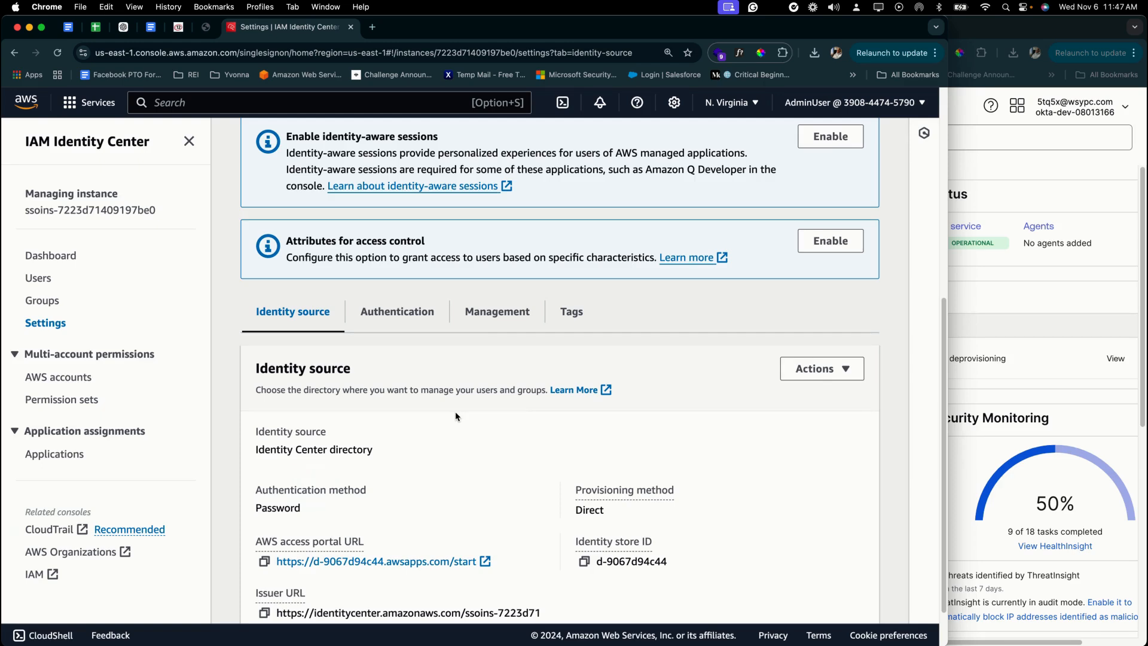
scroll(455, 416, down, 2)
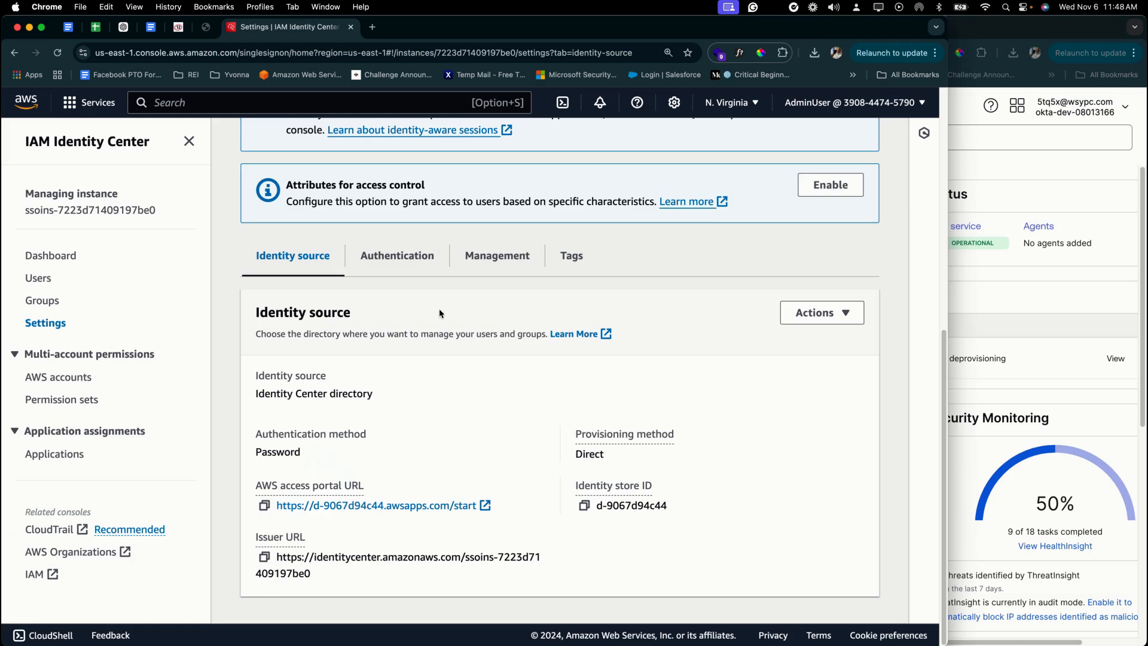
- Choose External identity provider as the new identity source, reach step 2, and tile the window beside Okta
click(805, 314)
click(779, 363)
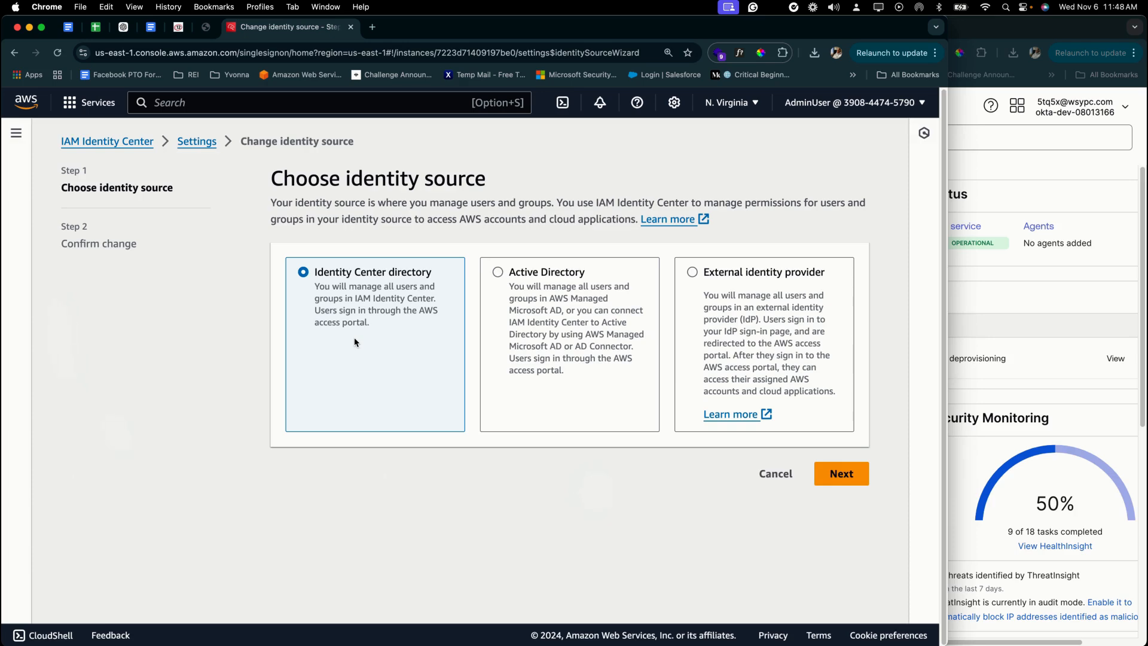
click(789, 278)
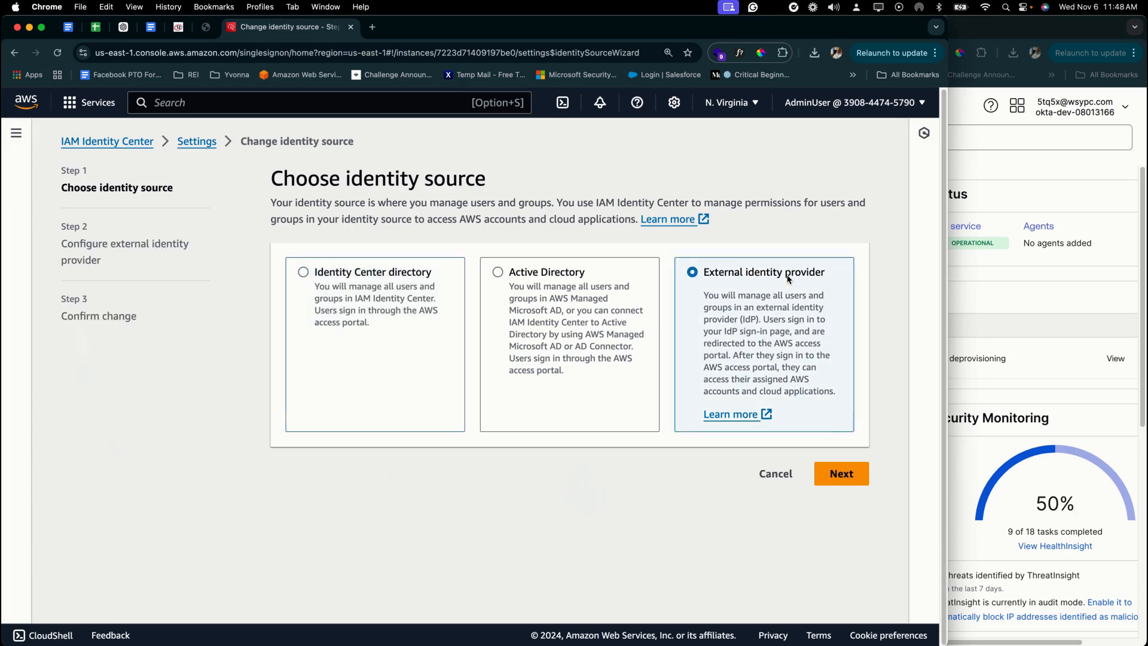
click(849, 483)
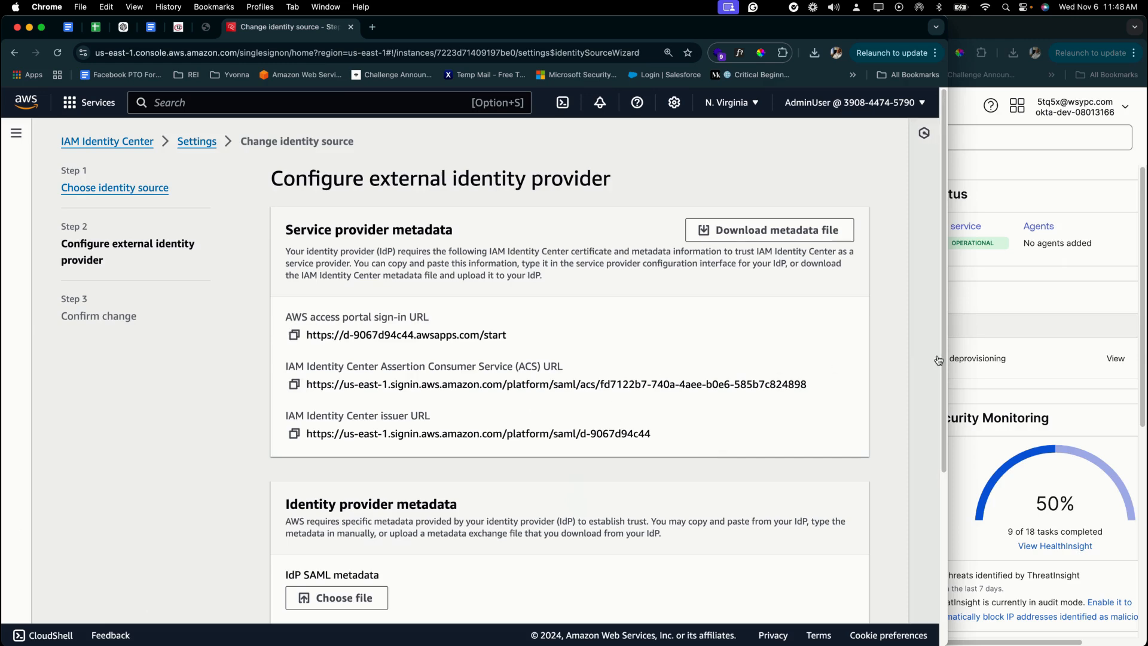
drag(939, 353, 582, 353)
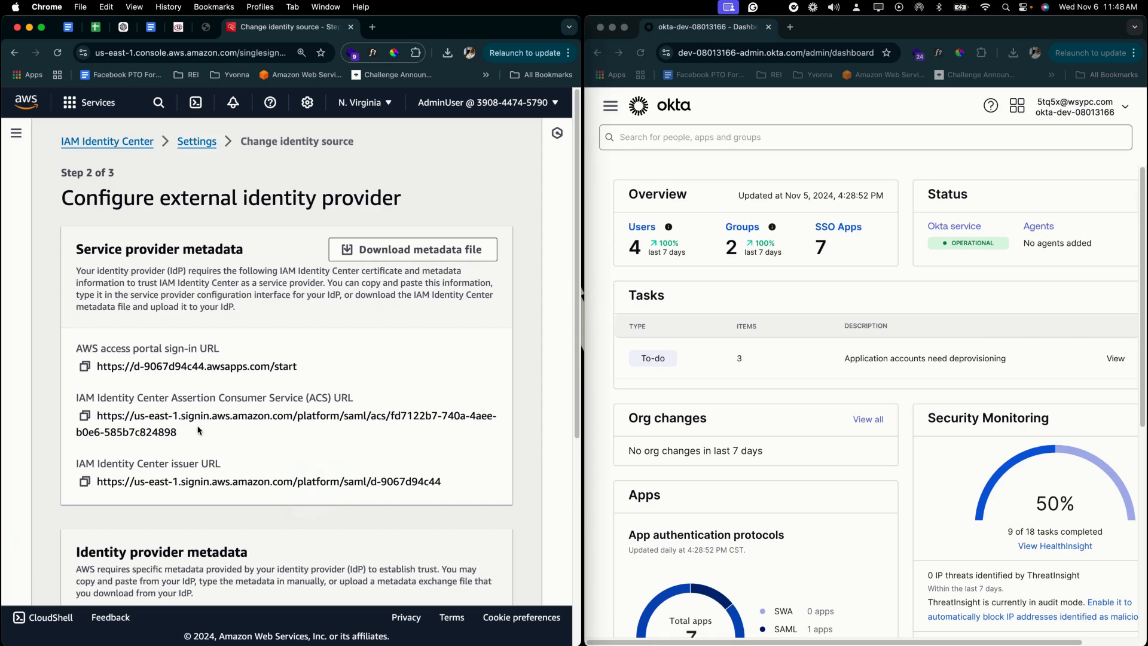
- Search the Okta app catalog for 'AWS IAM' and add the AWS IAM Identity Center integration
click(610, 105)
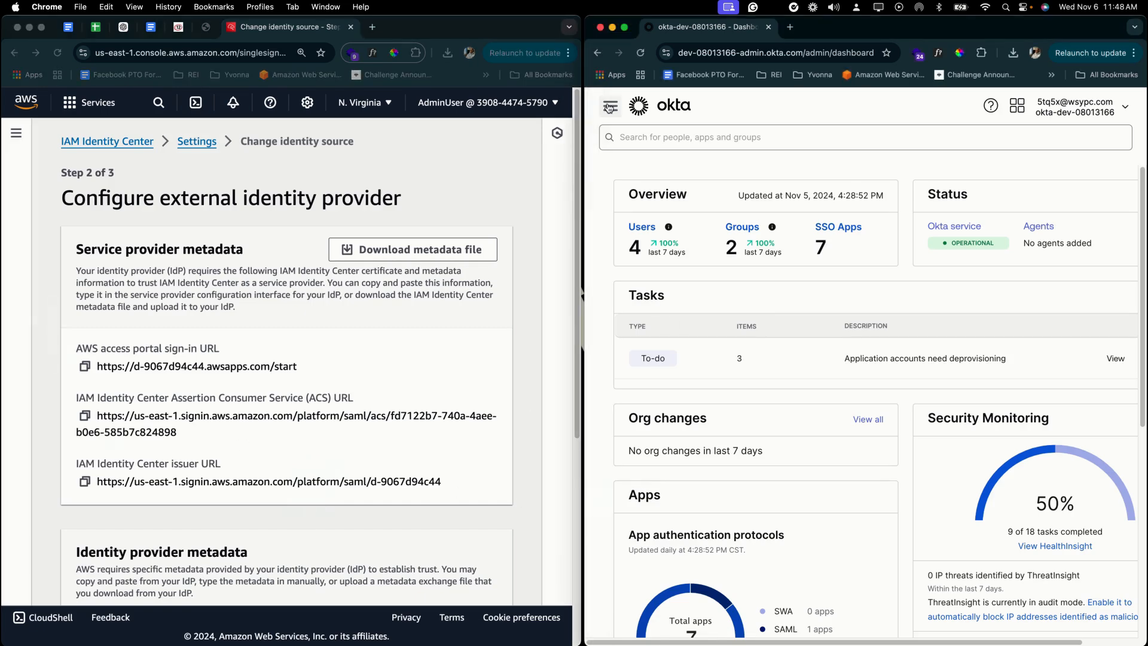
click(609, 106)
click(651, 299)
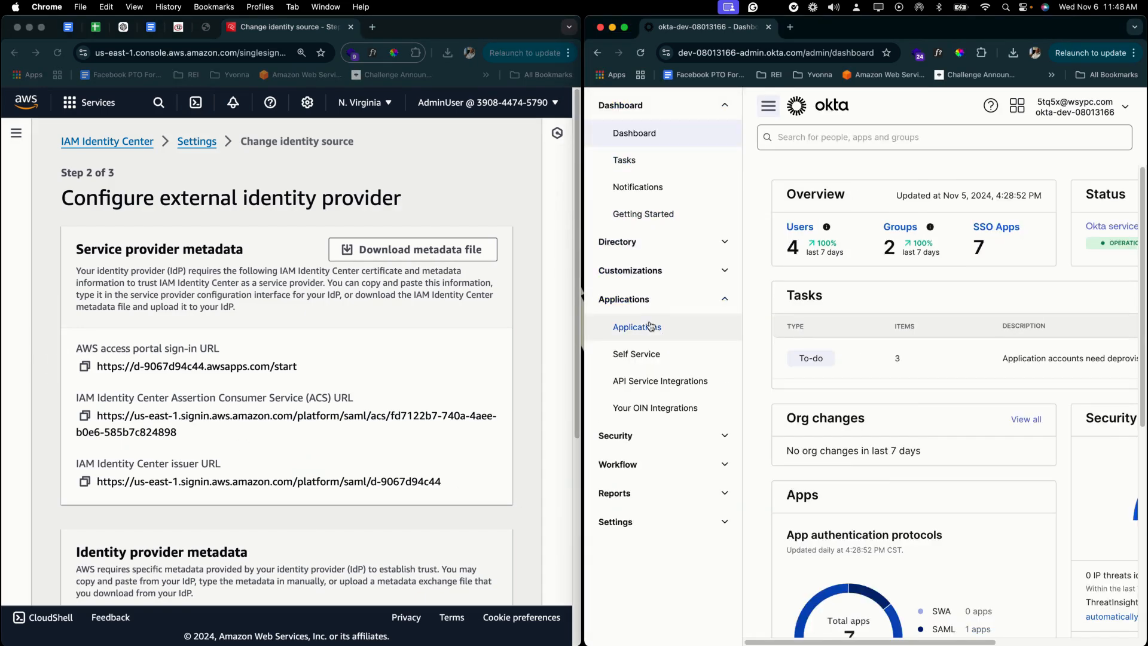
click(651, 327)
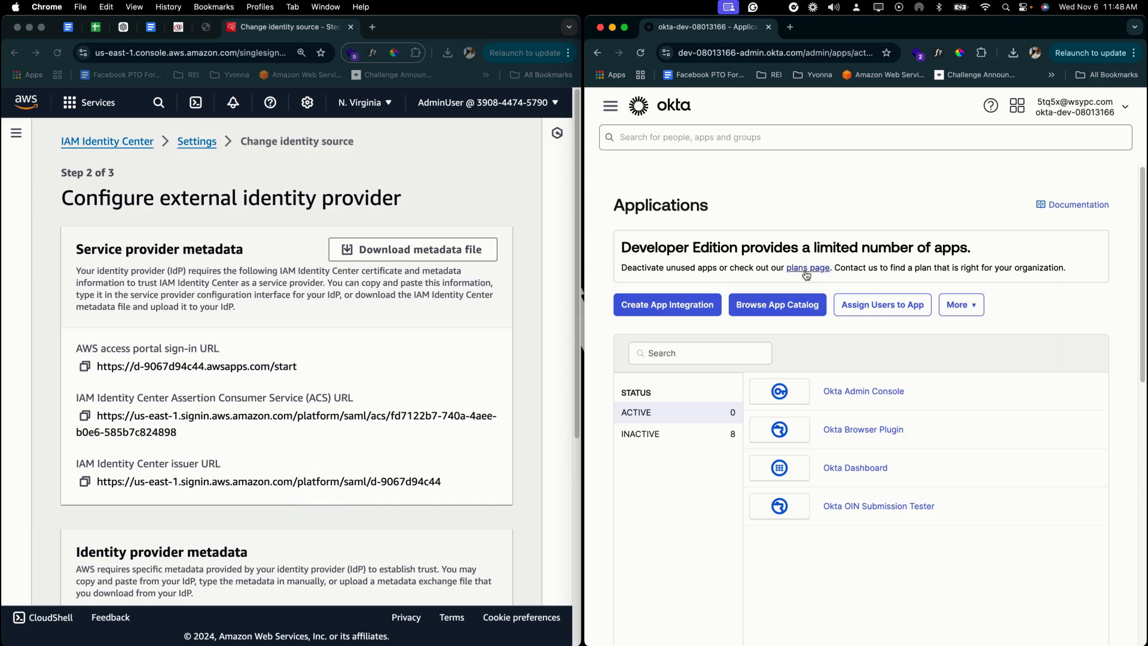
click(804, 309)
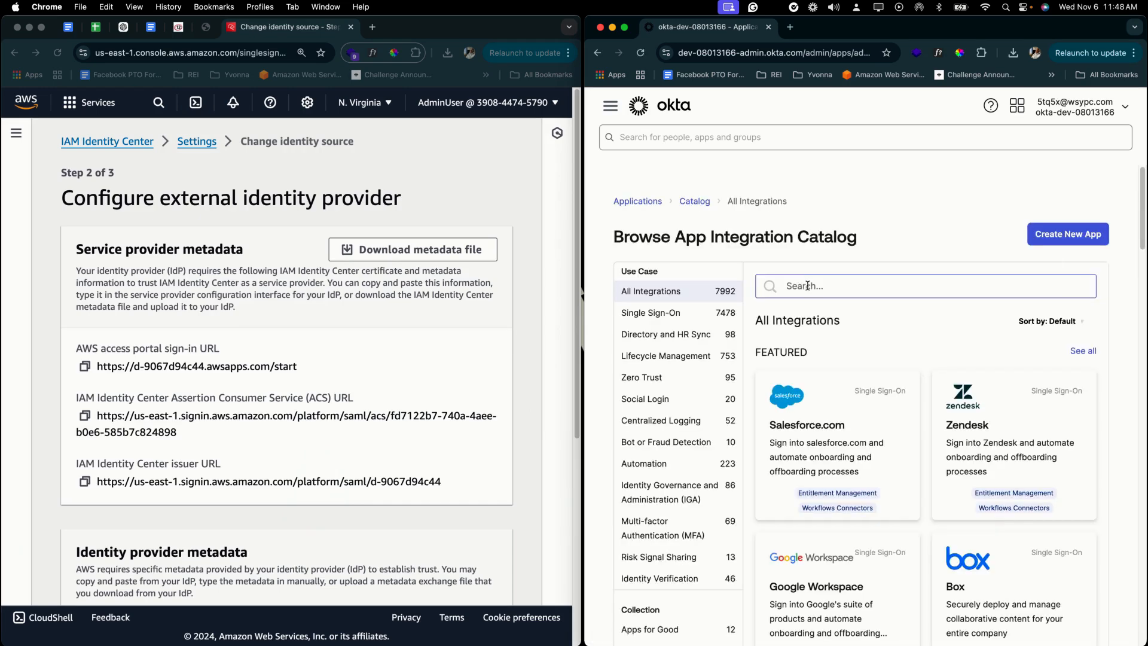
click(808, 286)
text(AWS IAM)
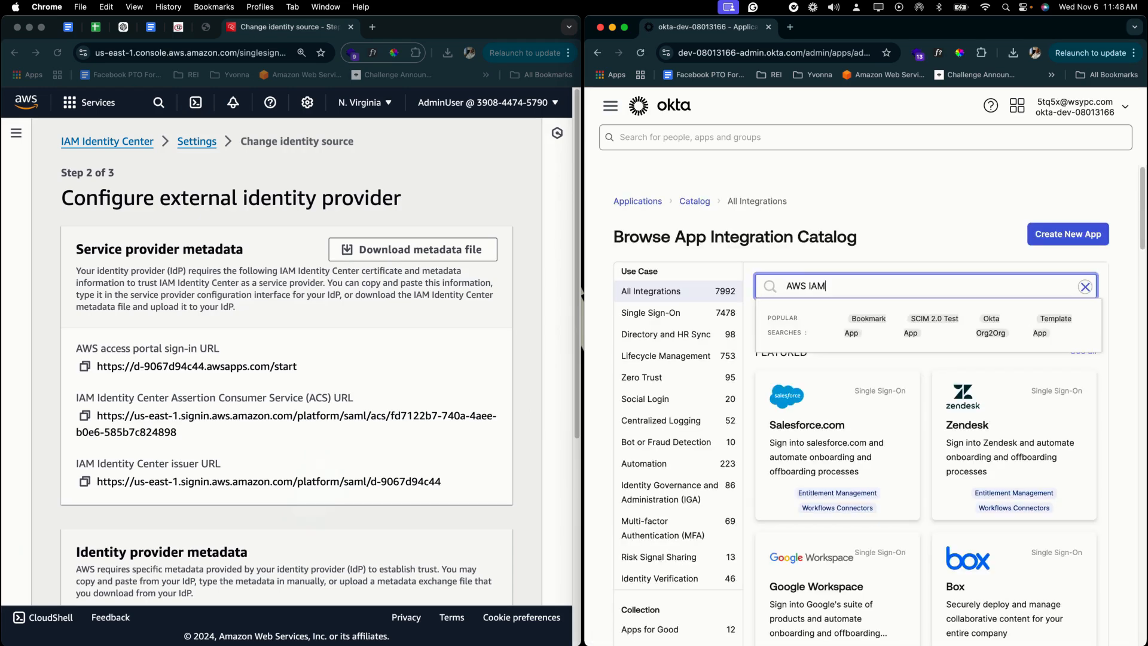
click(824, 364)
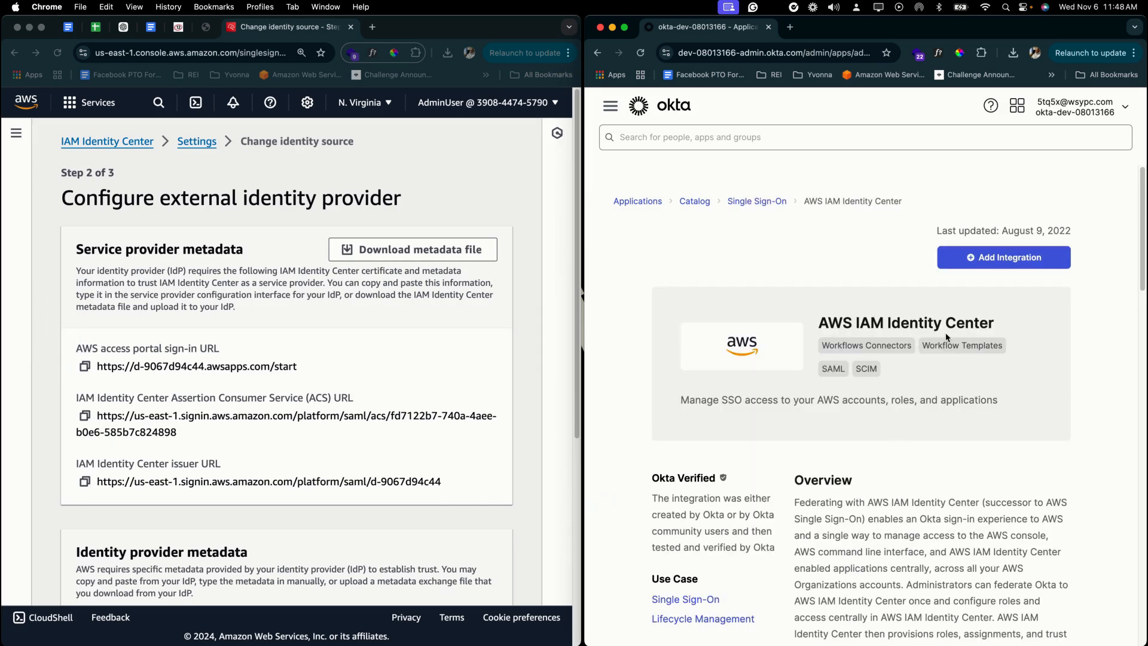
click(981, 259)
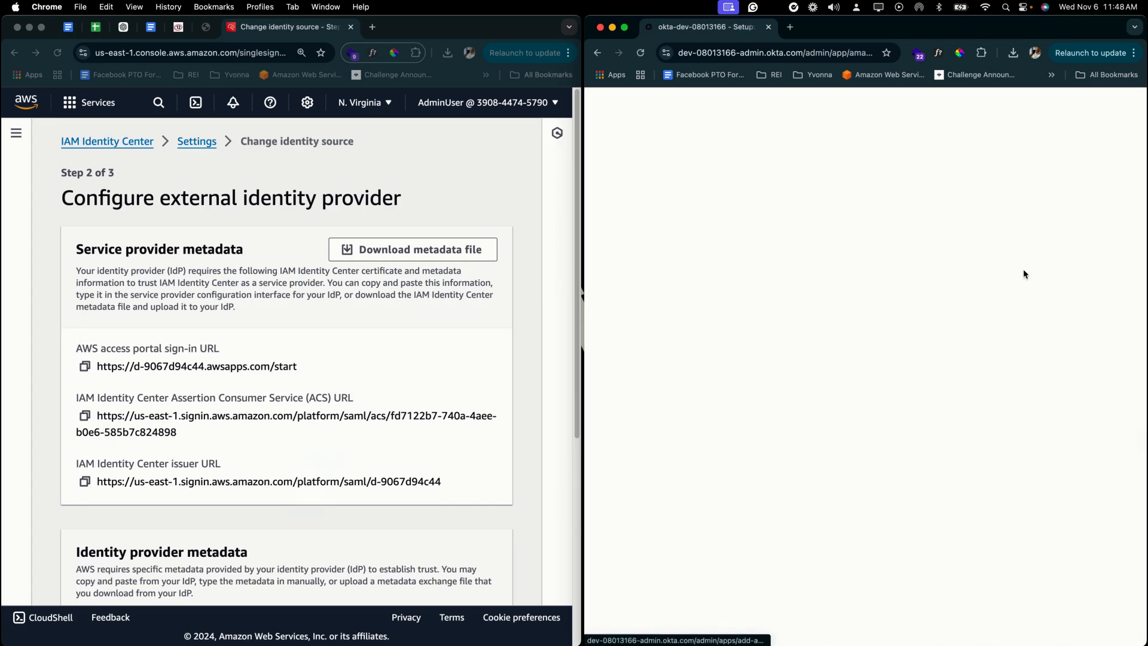
- Set the application label to 'AWS + OKTA' and finish adding the app
triple_click(887, 337)
text(A)
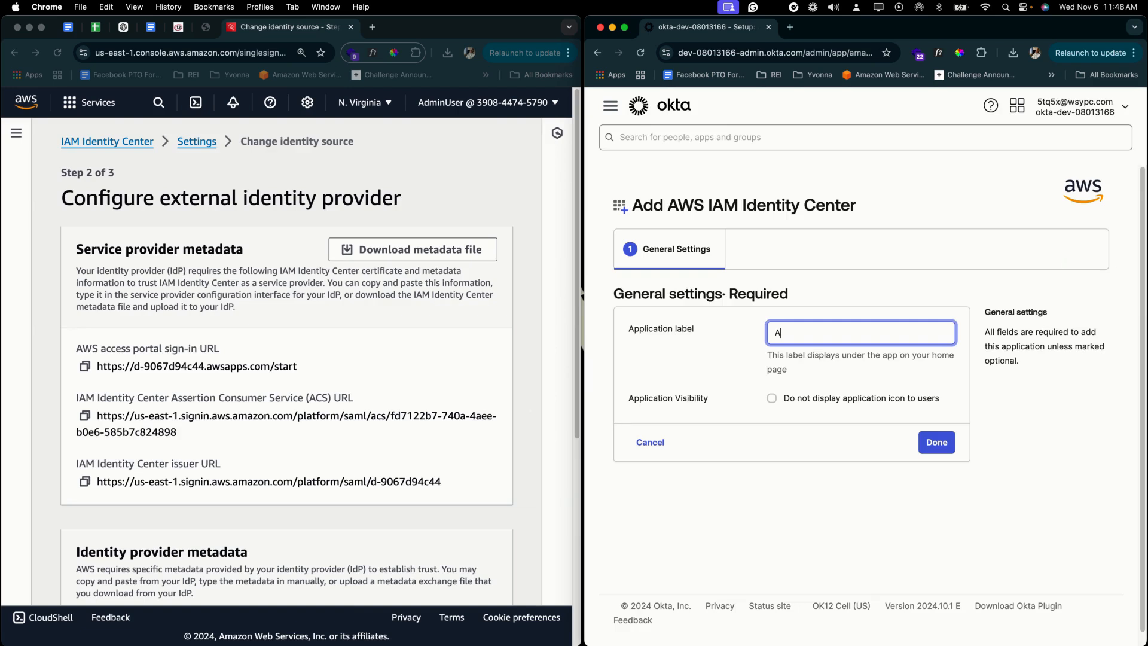
text(WS + OKTA)
click(932, 445)
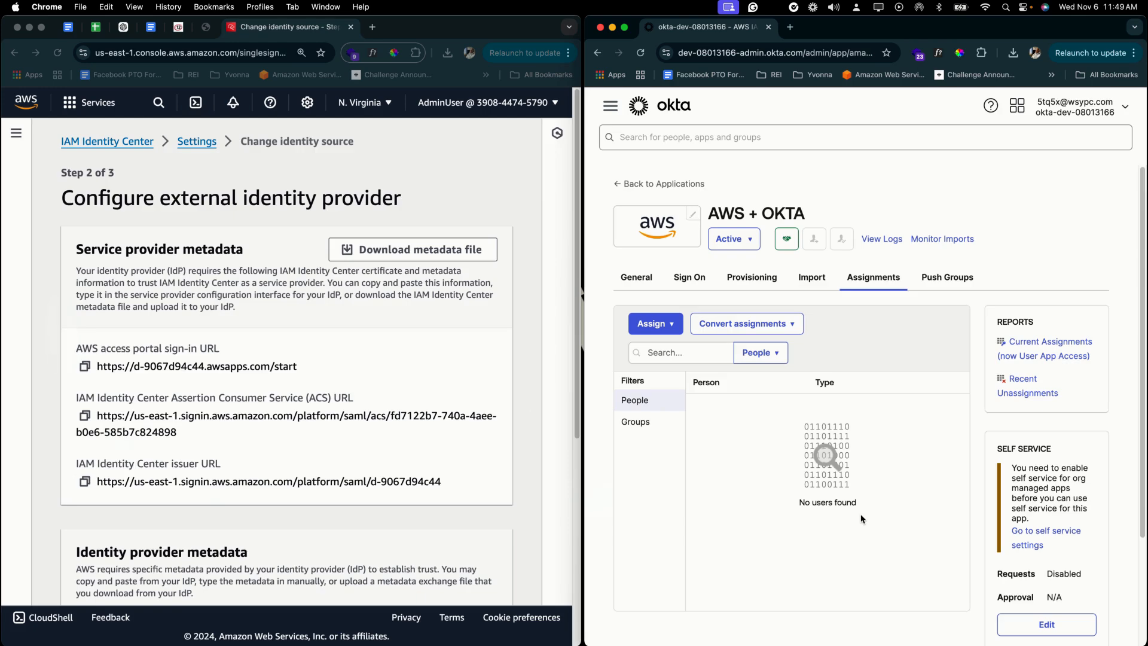
- Put the AWS + OKTA app's Sign On settings into edit mode
click(688, 274)
click(940, 325)
scroll(796, 555, down, 5)
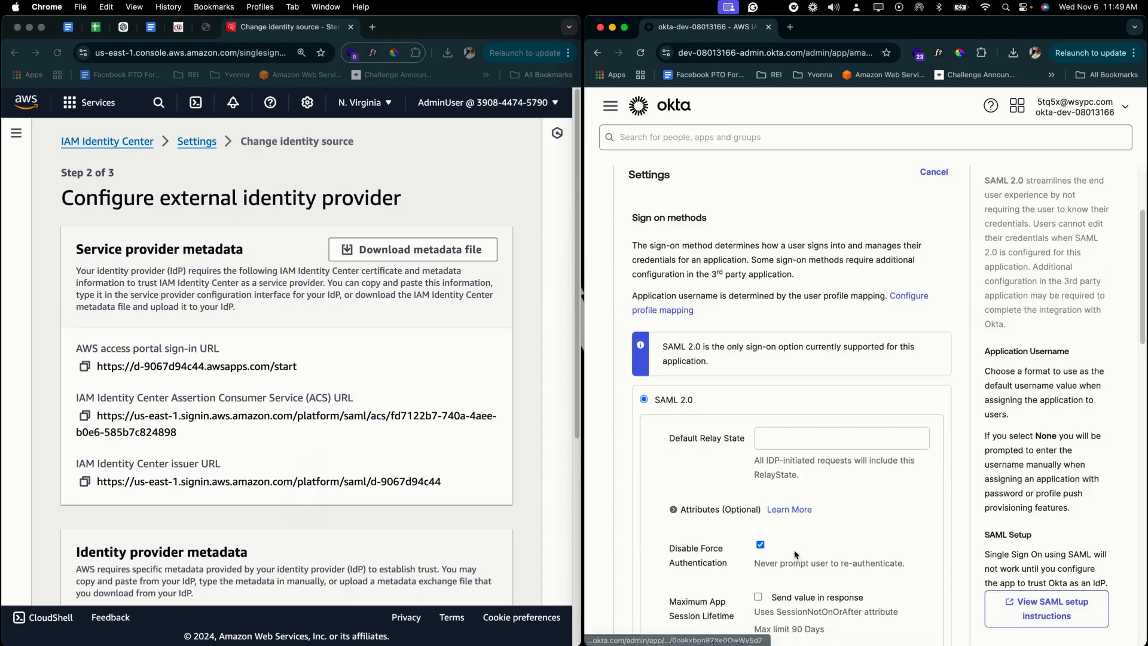
scroll(796, 555, down, 8)
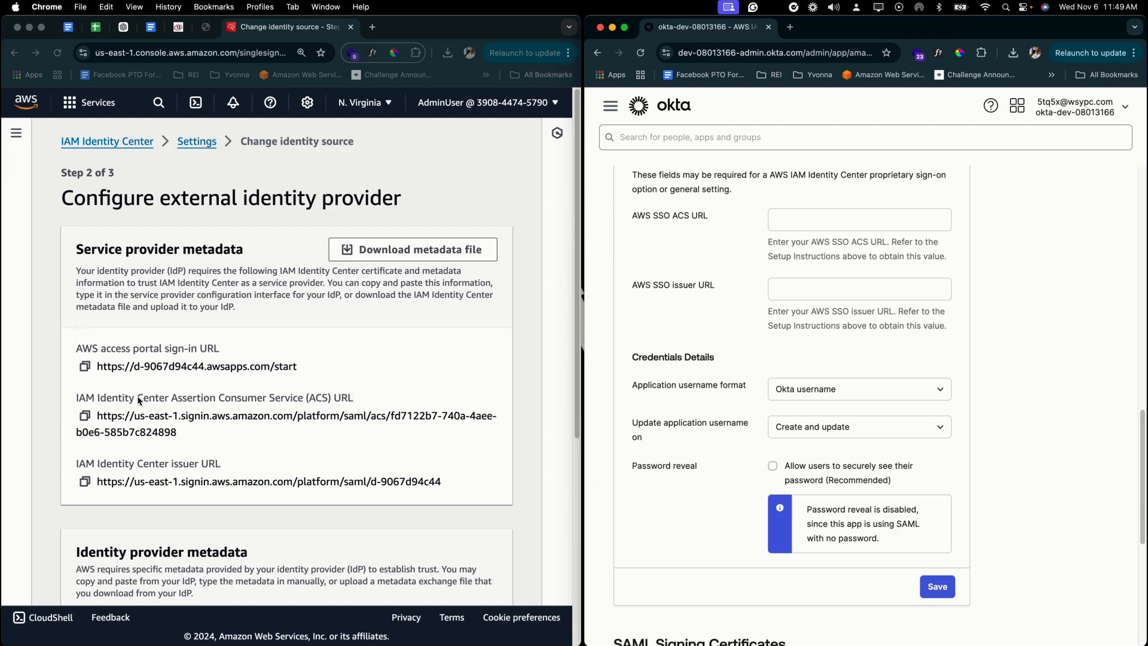
- Paste AWS's ACS URL and issuer URL into the AWS SSO fields and save
click(85, 419)
click(801, 223)
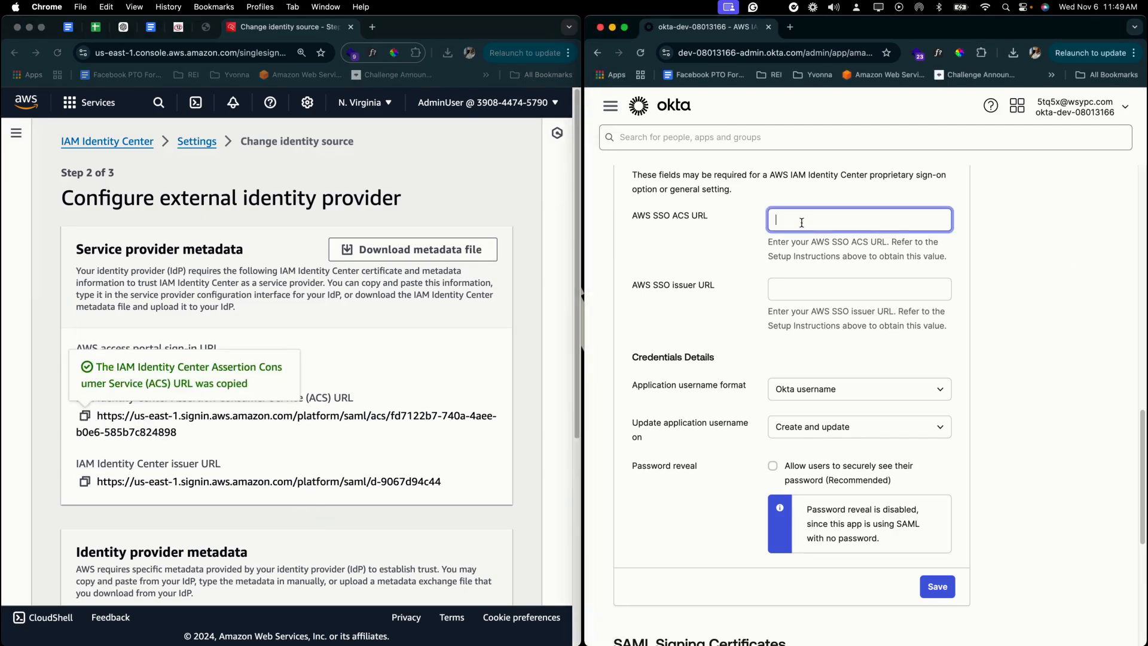
key(super+v)
click(84, 482)
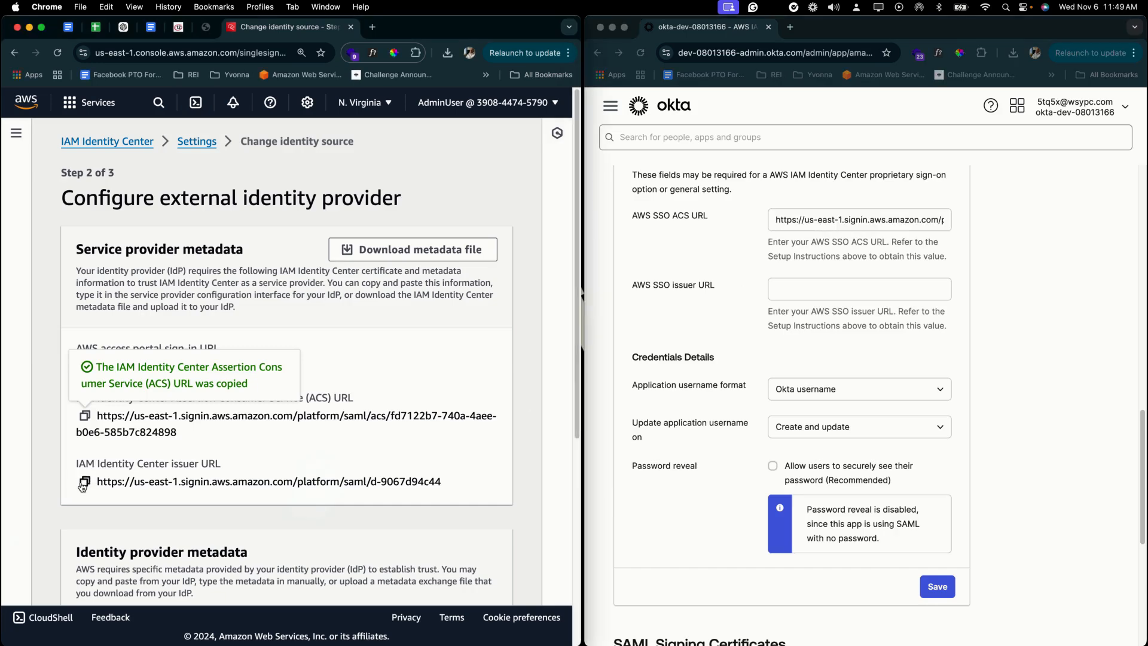
click(807, 287)
key(super+v)
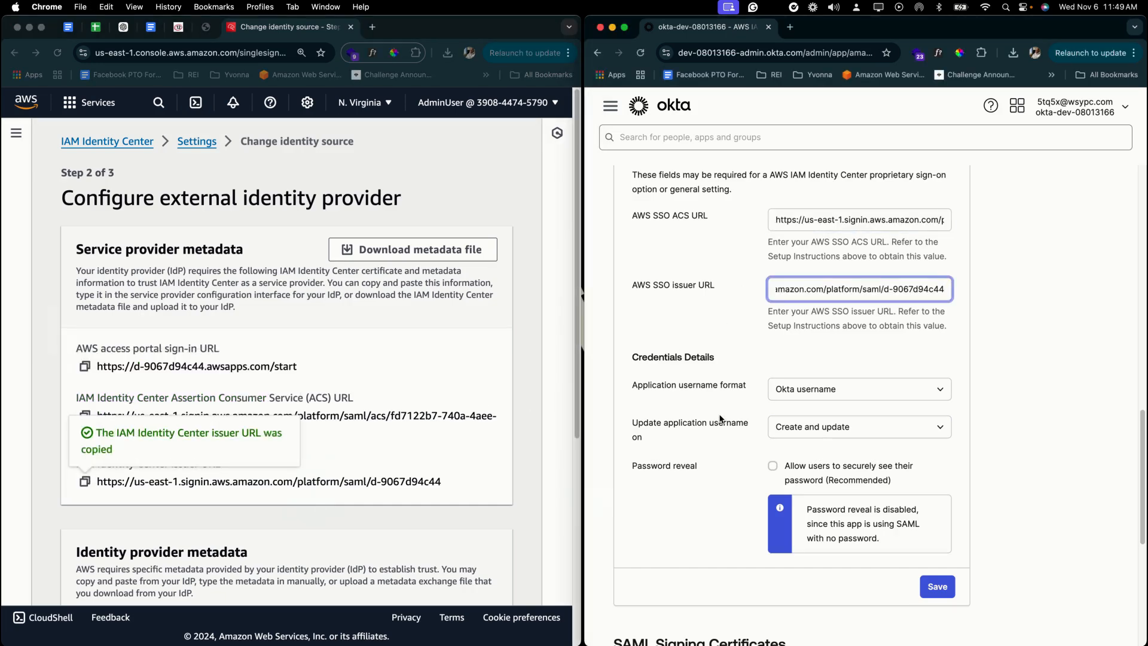
click(735, 437)
click(937, 586)
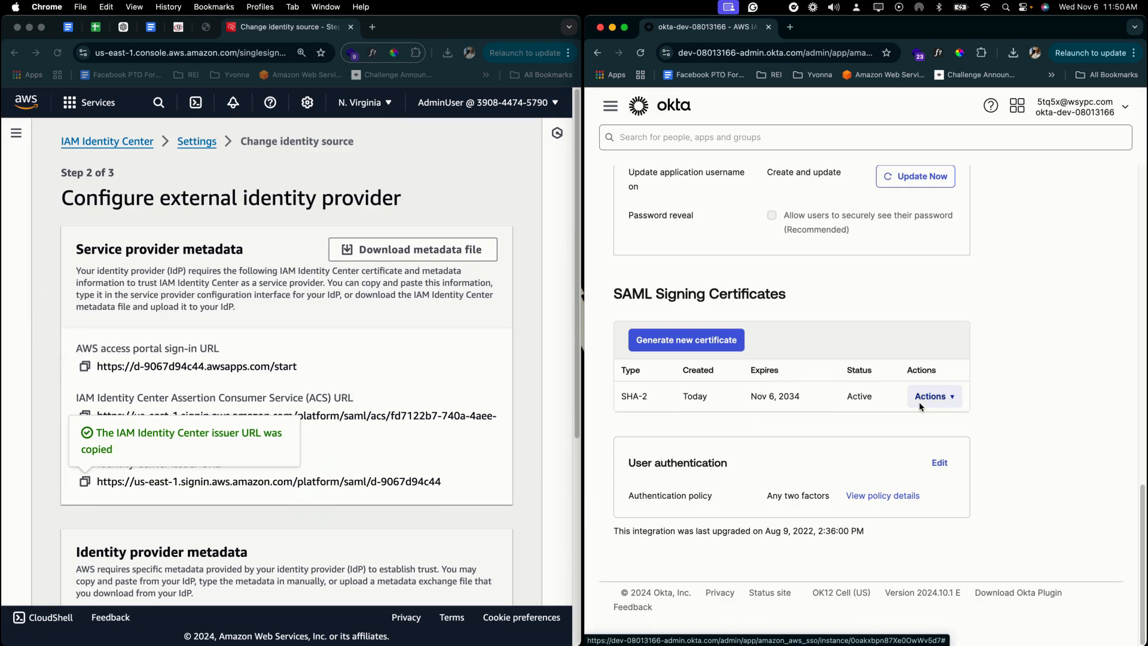
- Open Okta's IdP metadata XML for the SAML signing certificate in a new tab
click(478, 470)
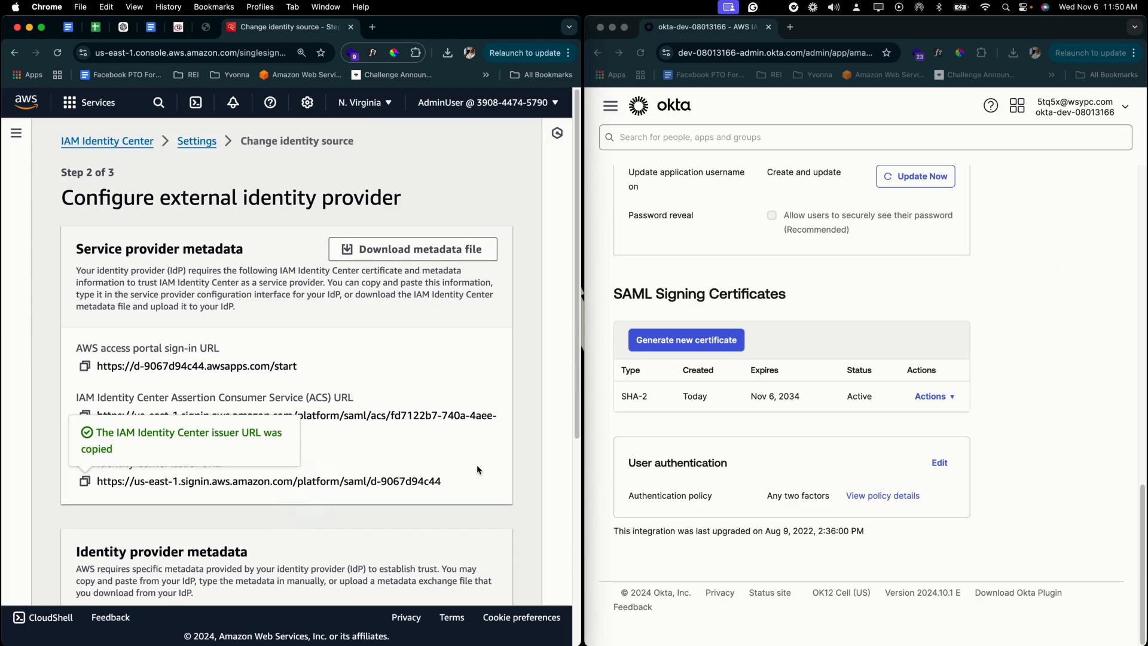
scroll(476, 464, down, 5)
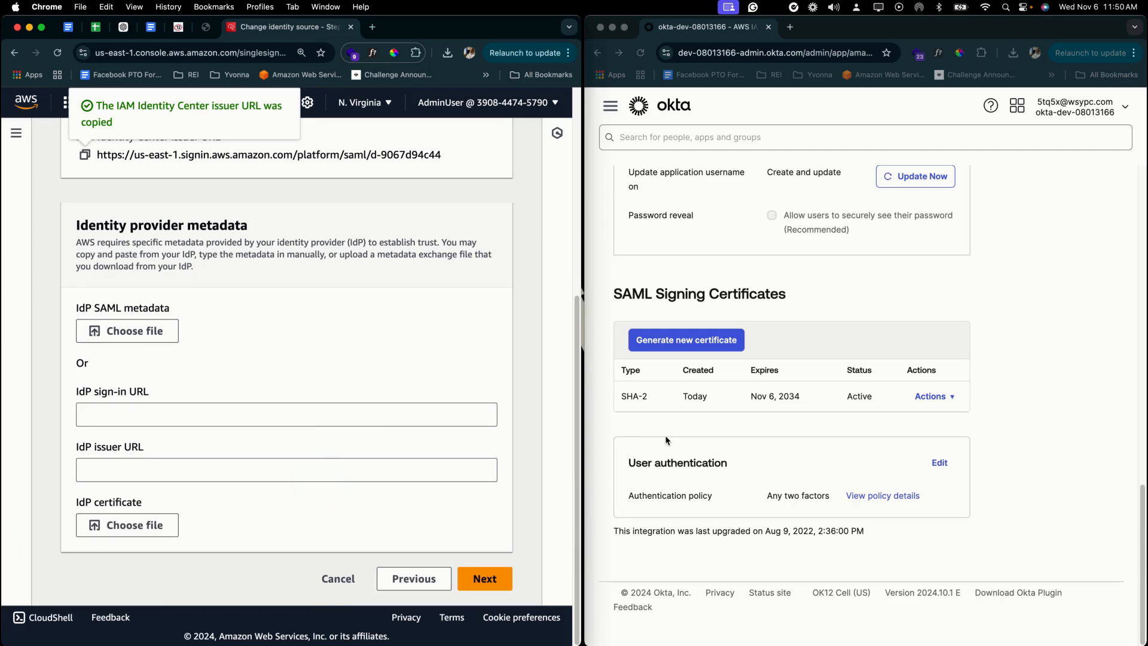
click(626, 406)
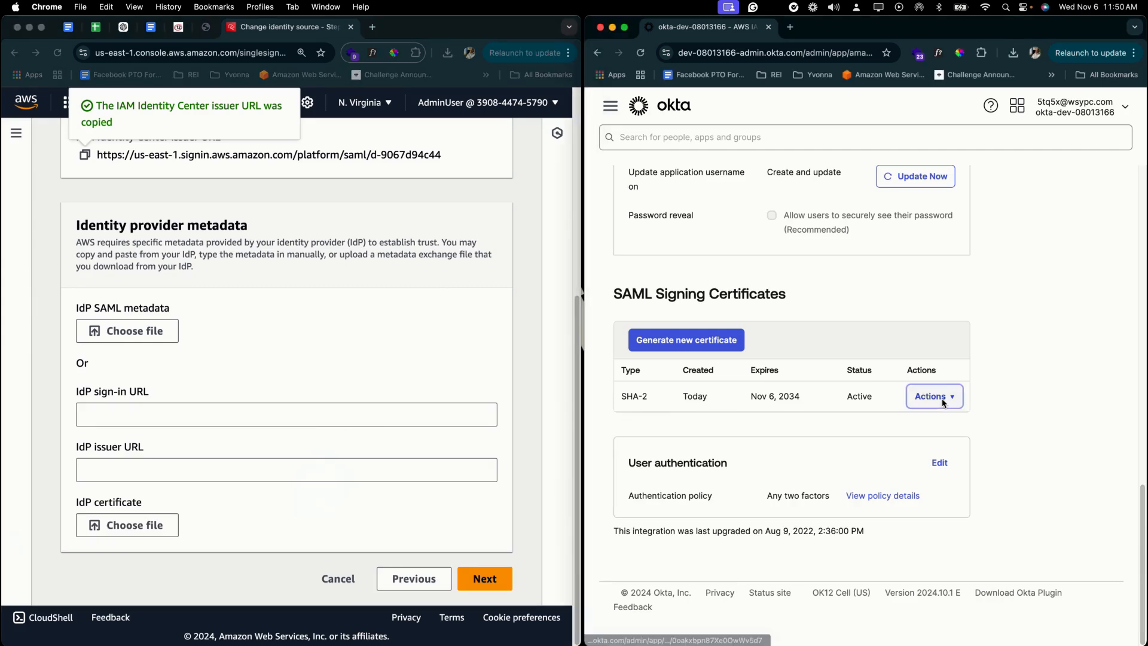
click(931, 396)
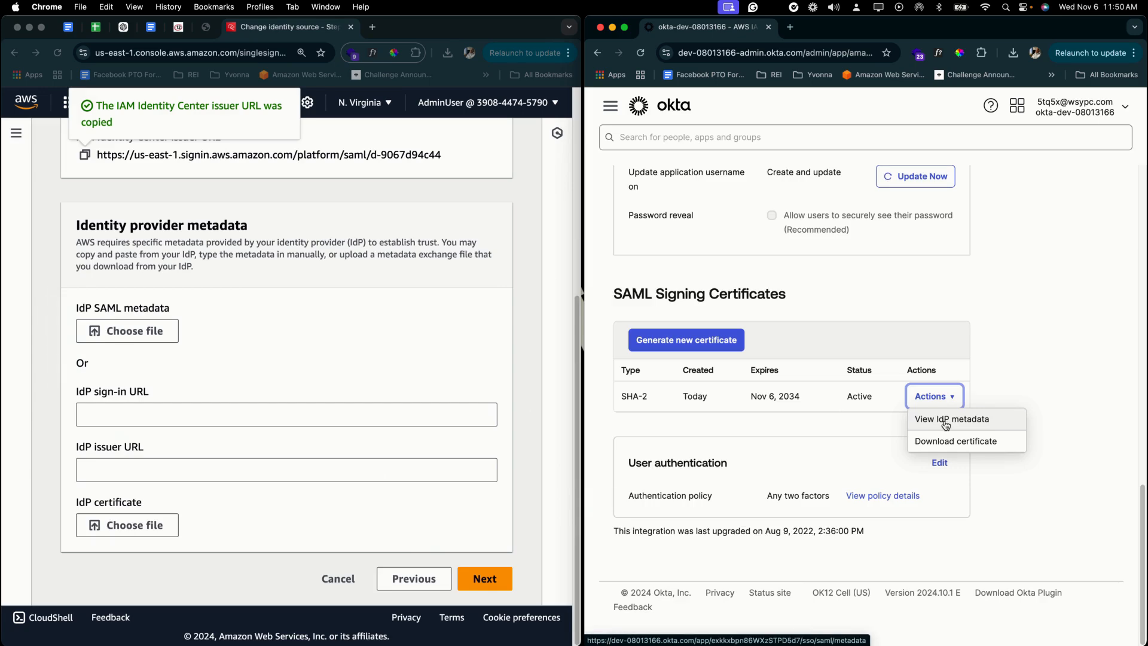
click(945, 422)
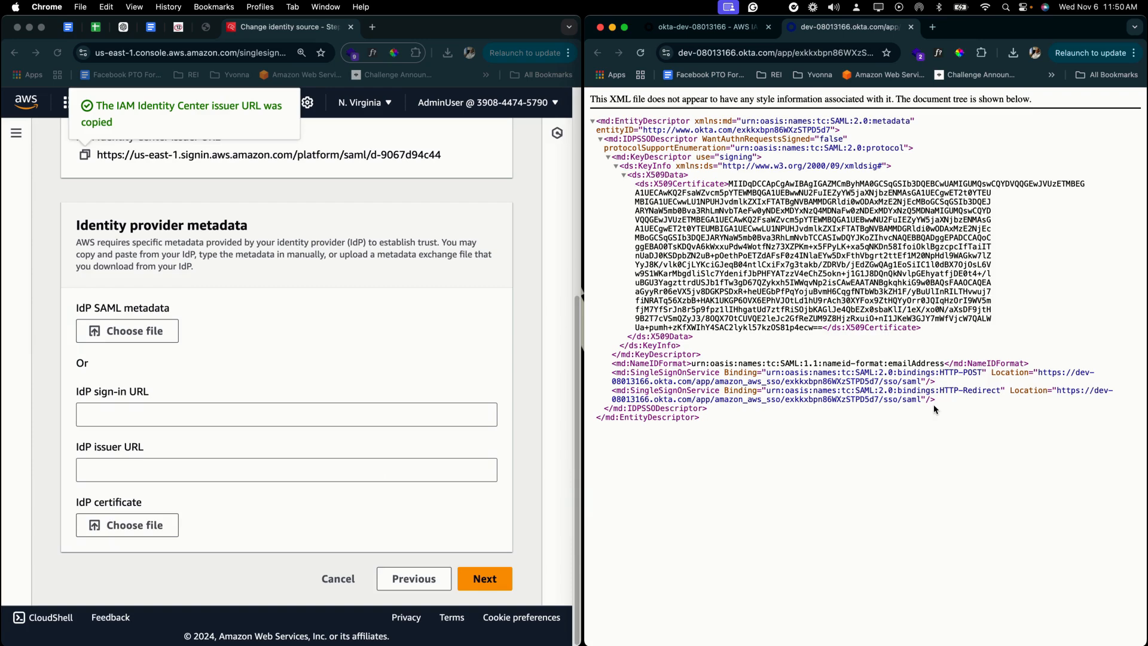
- Copy Okta's HTTP-POST sign-on URL into the AWS IdP sign-in URL field
click(89, 426)
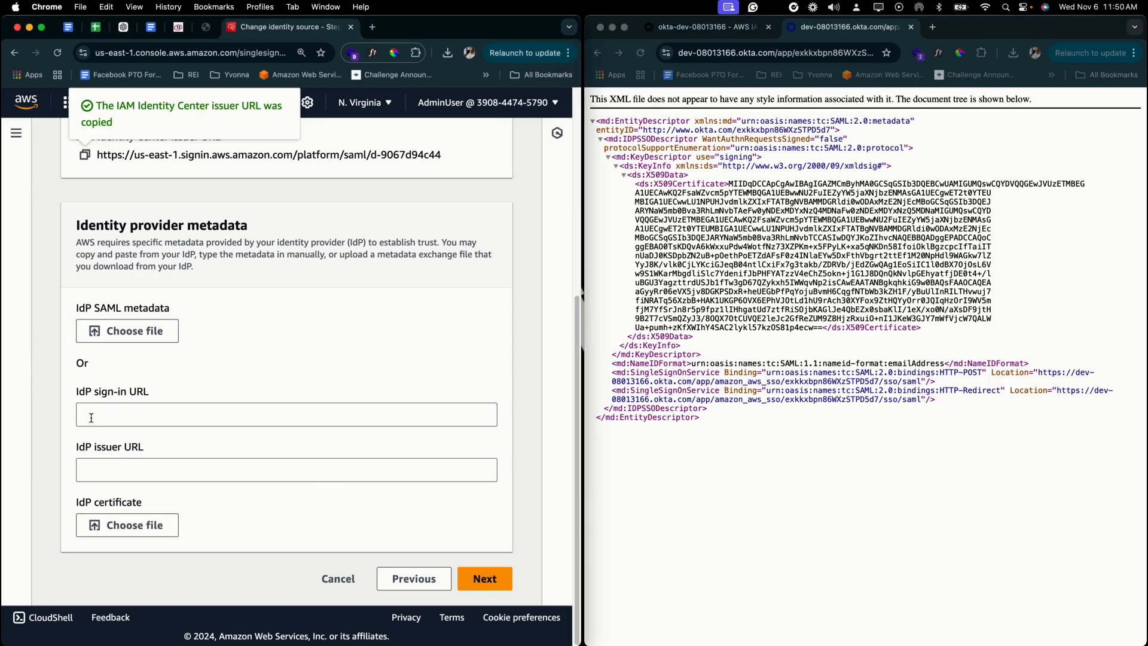
click(605, 380)
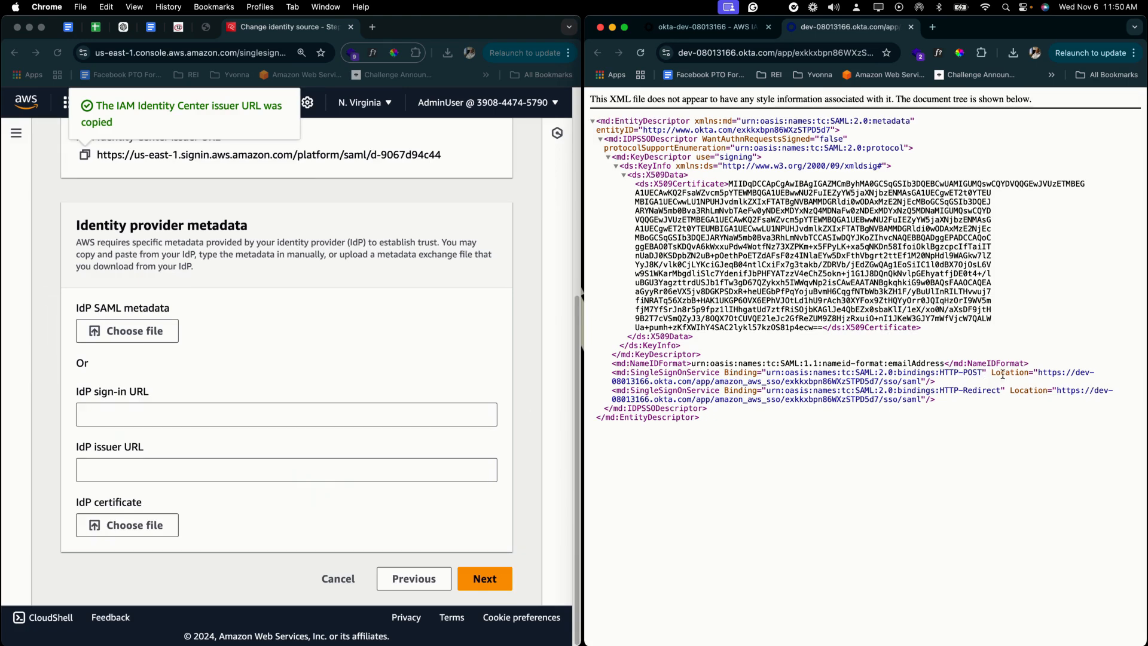
drag(1039, 373, 1090, 373)
drag(1096, 375, 956, 385)
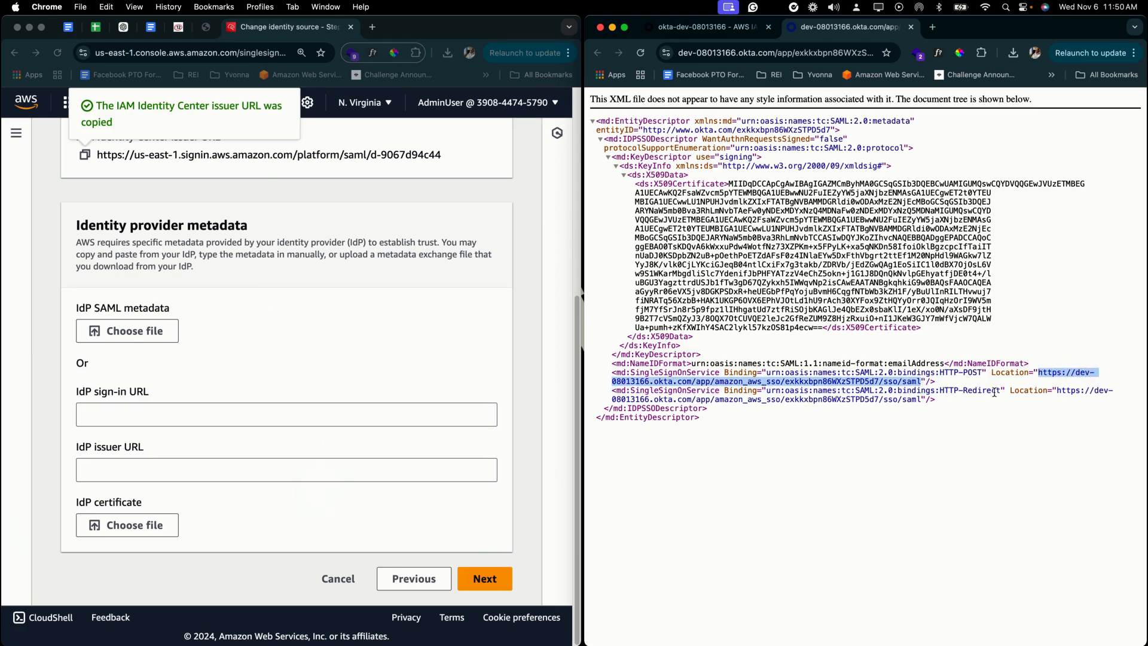
key(super+c)
click(126, 414)
key(super+v)
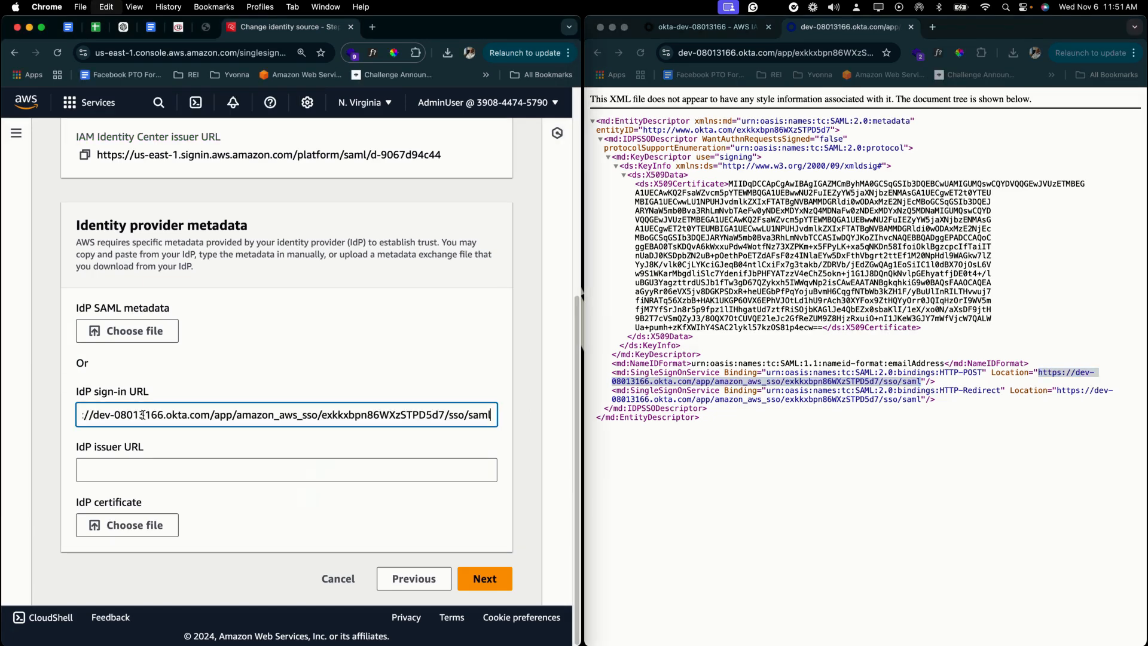
- Copy Okta's entityID into the AWS IdP issuer URL field and close the metadata tab
click(209, 475)
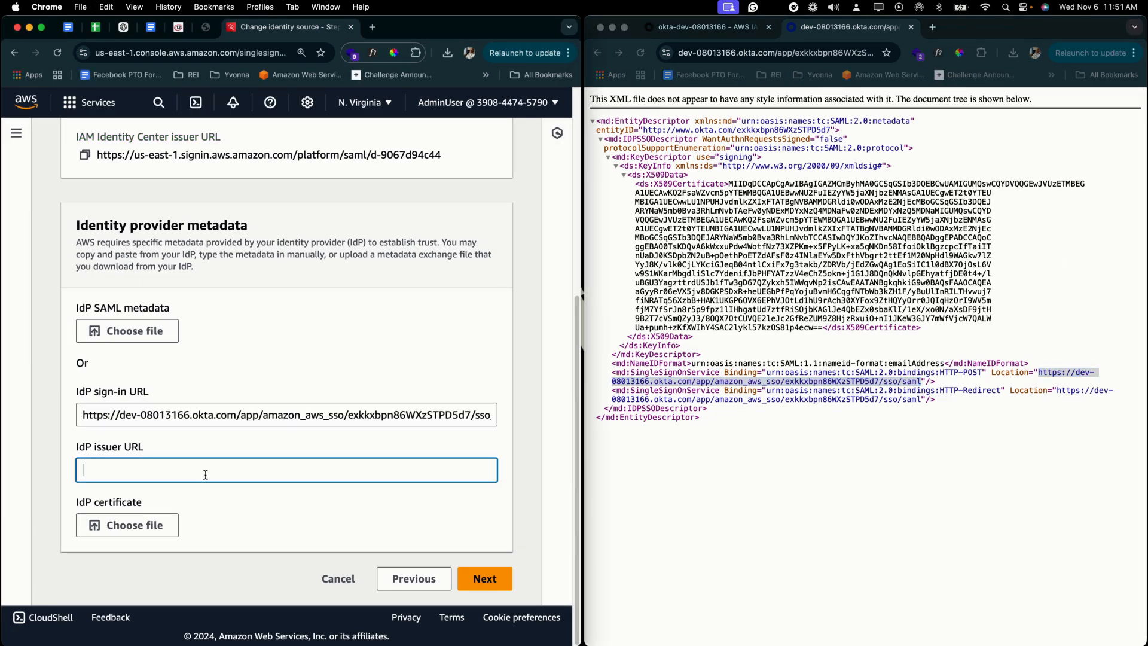
click(757, 469)
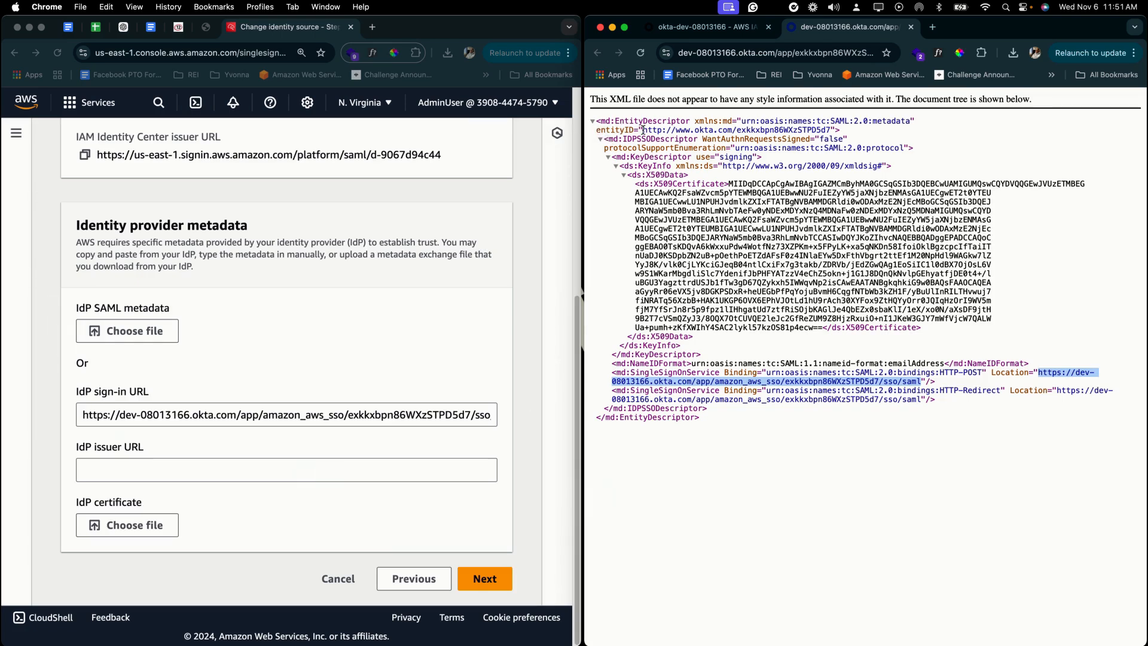
drag(642, 130, 830, 130)
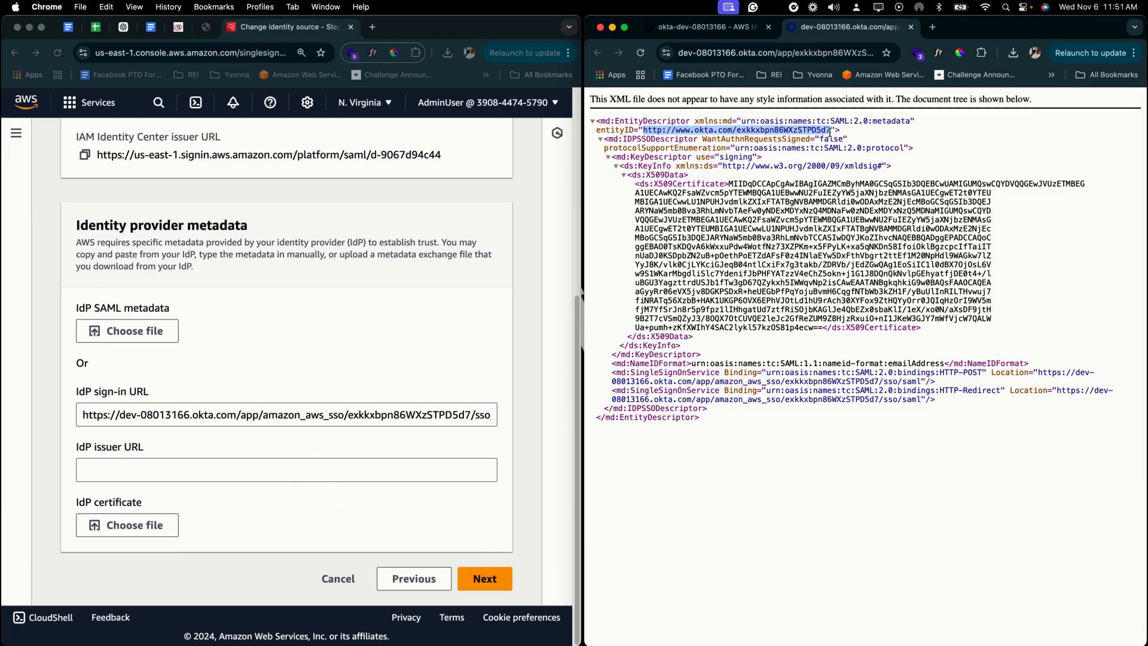
click(161, 471)
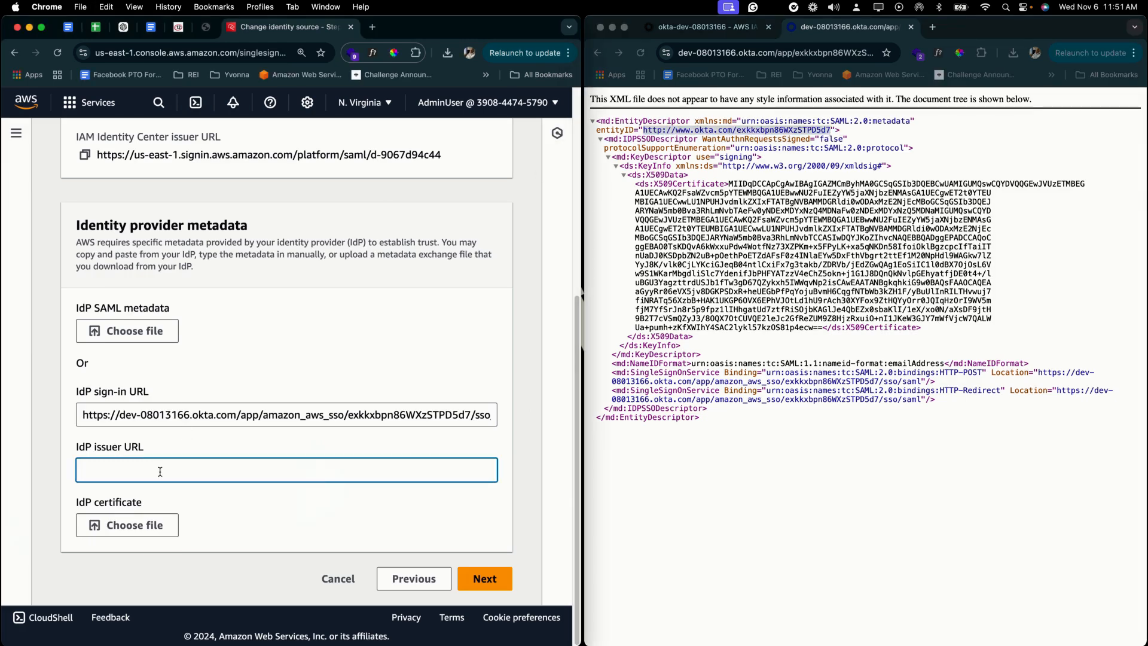
key(super+v)
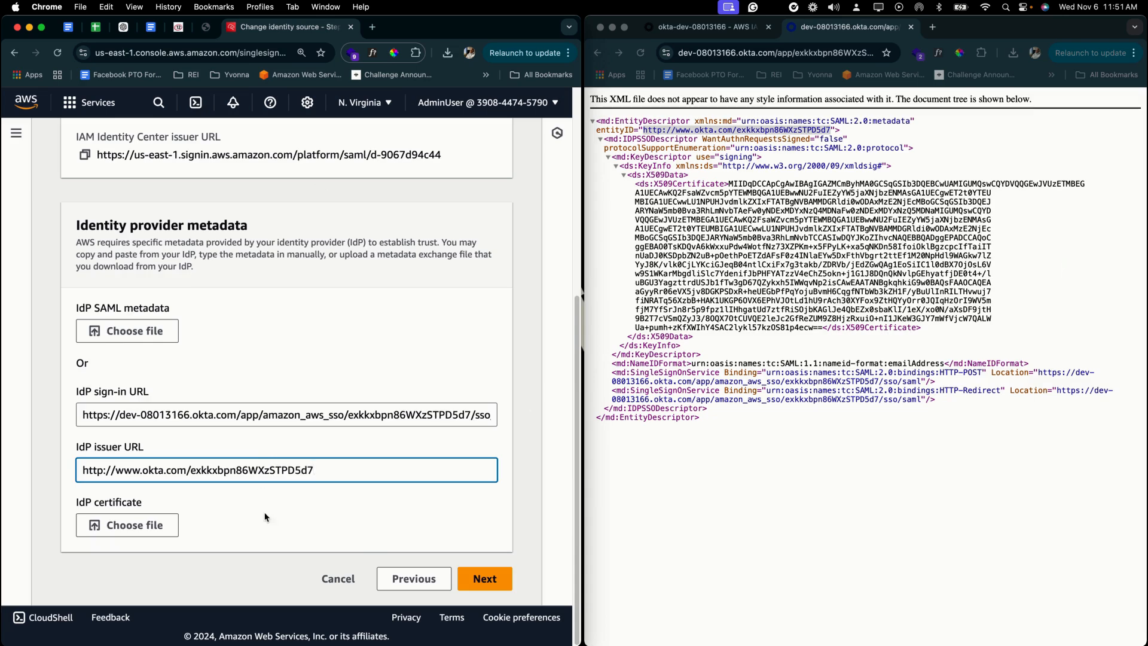
click(910, 27)
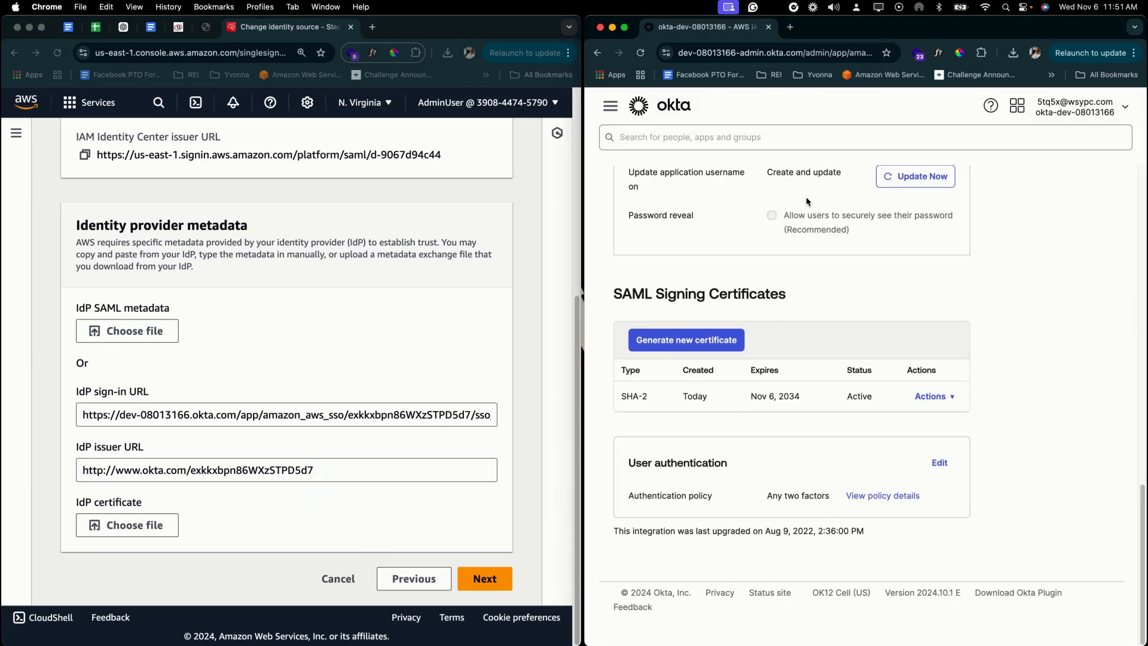
- Download Okta's signing certificate and attach okta (37).cert as the AWS IdP certificate
click(953, 399)
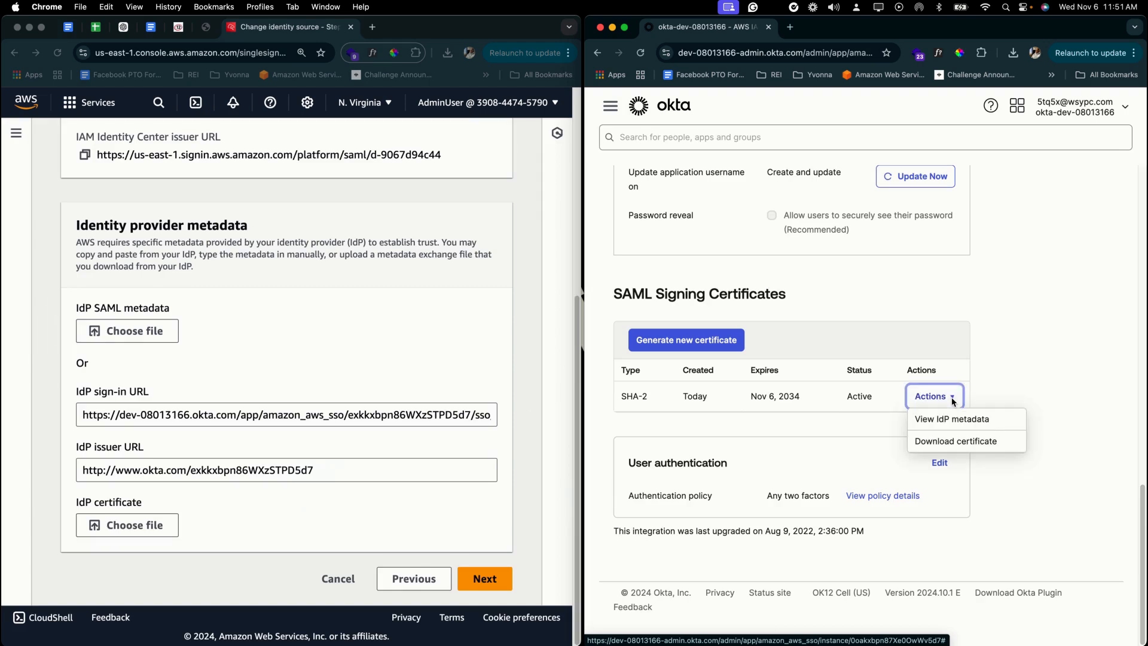
click(956, 442)
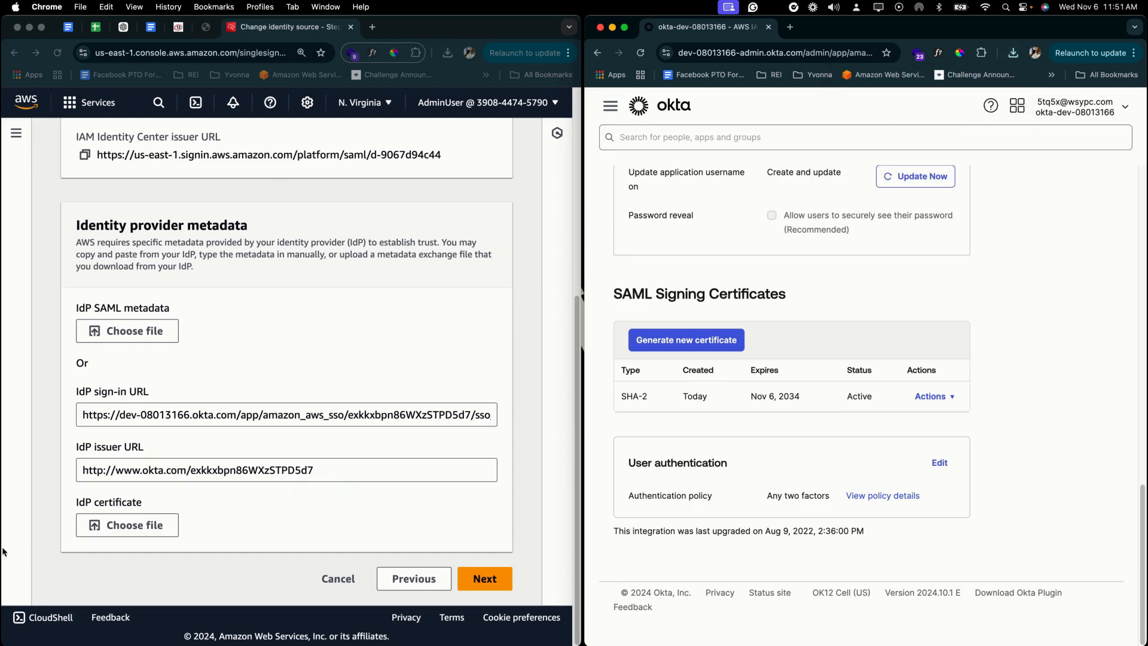
click(110, 525)
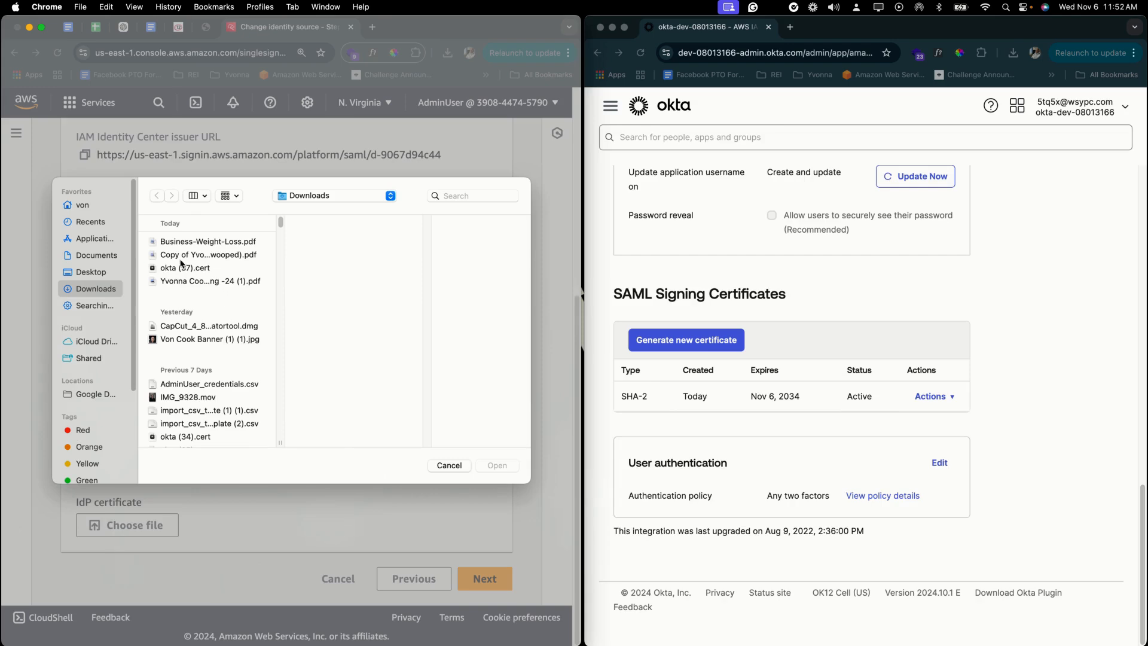
click(181, 257)
click(183, 267)
click(498, 470)
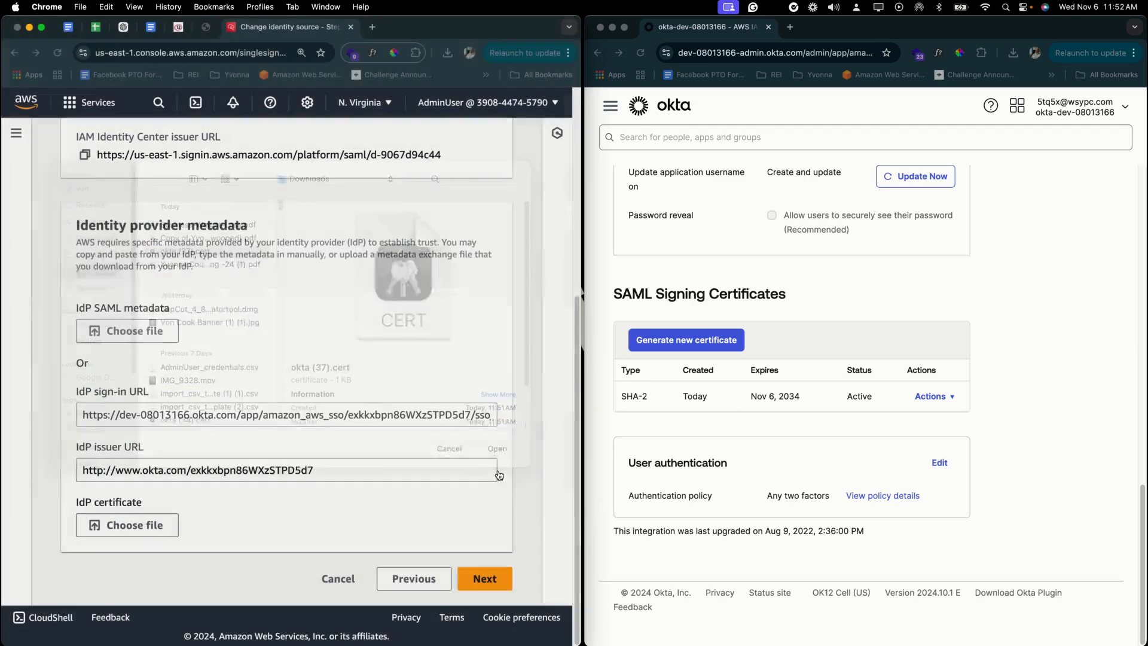
scroll(487, 580, down, 3)
- On the review page, enter ACCEPT in the confirmation field and confirm the identity source change
click(486, 580)
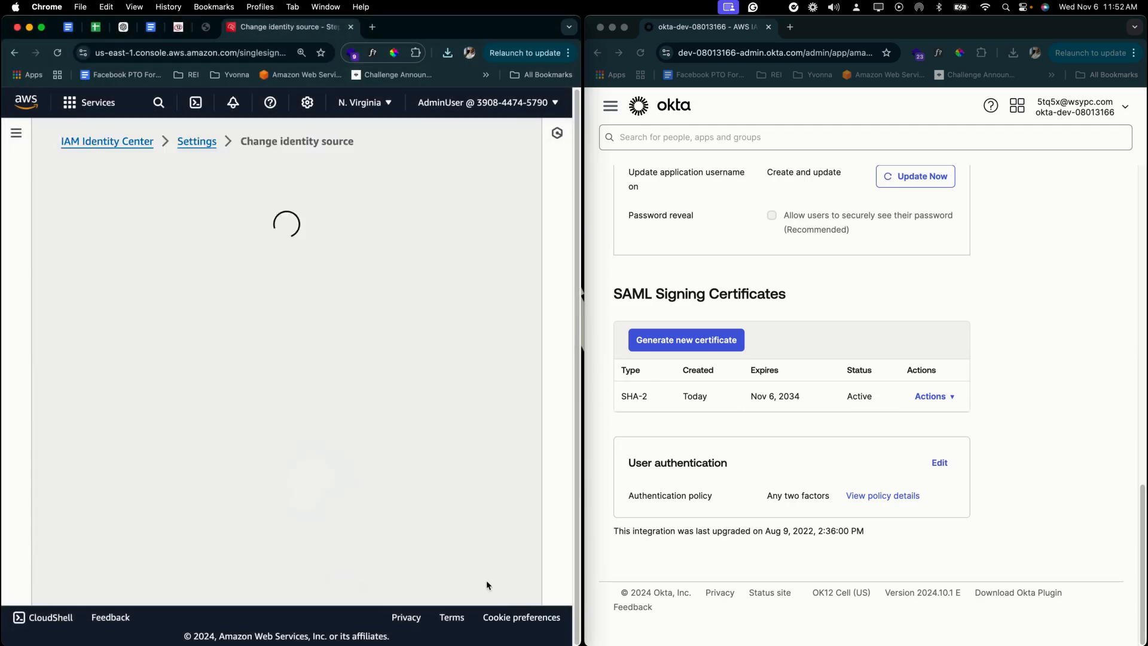
scroll(350, 488, down, 5)
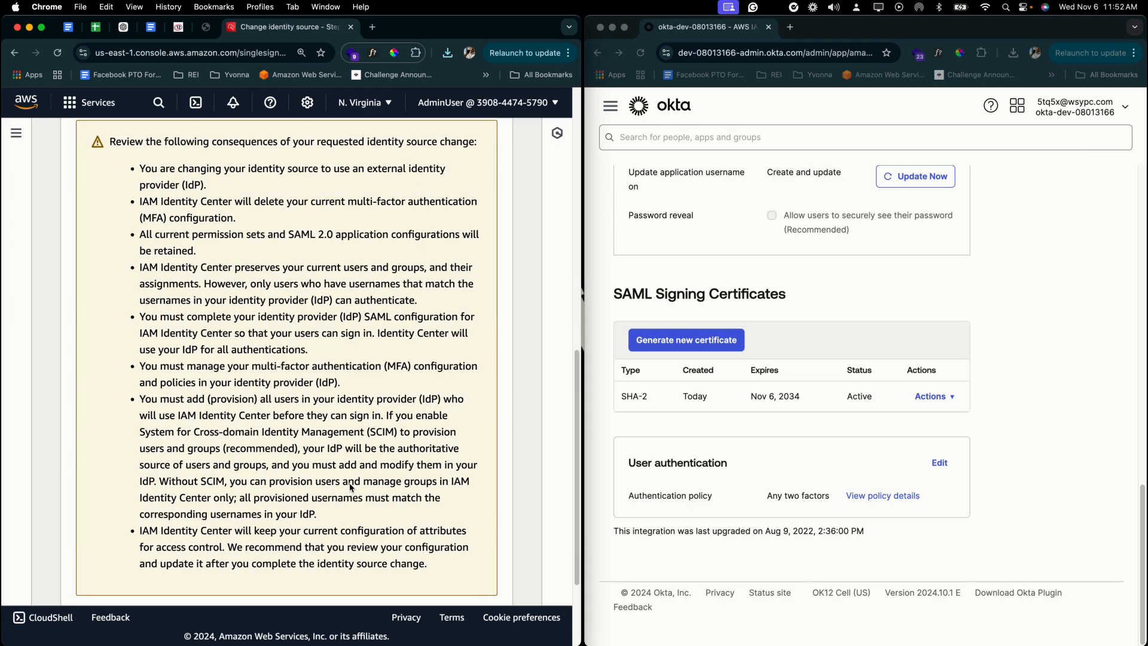
scroll(372, 381, up, 1)
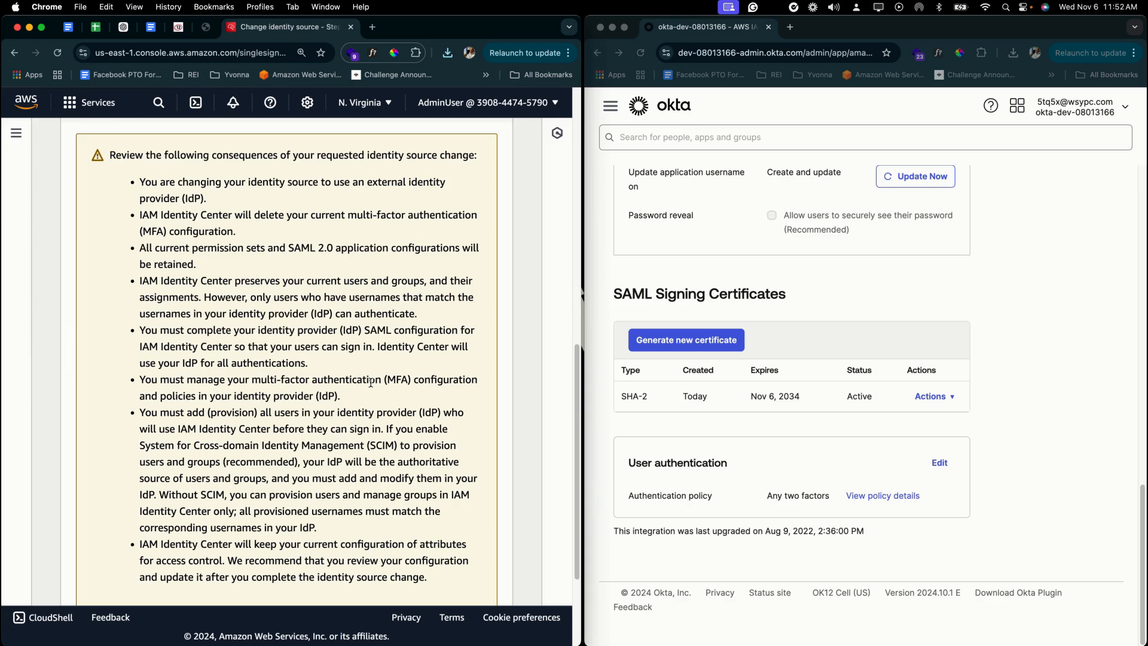
scroll(371, 383, down, 4)
double_click(407, 530)
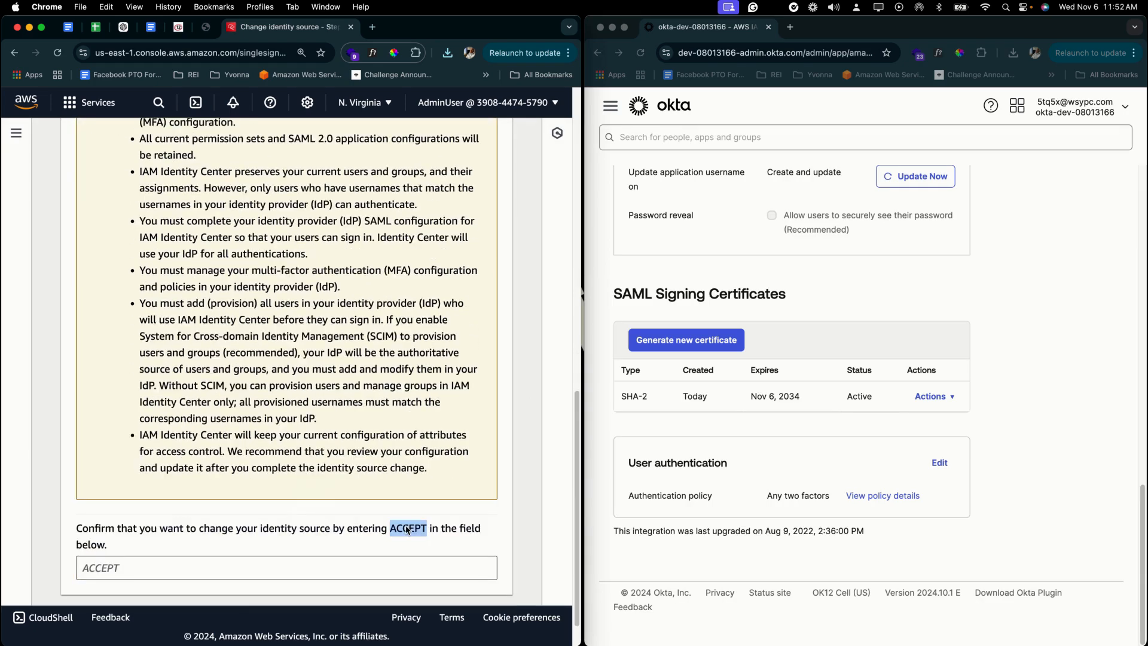
key(super+c)
click(285, 565)
key(super+v)
scroll(364, 558, down, 2)
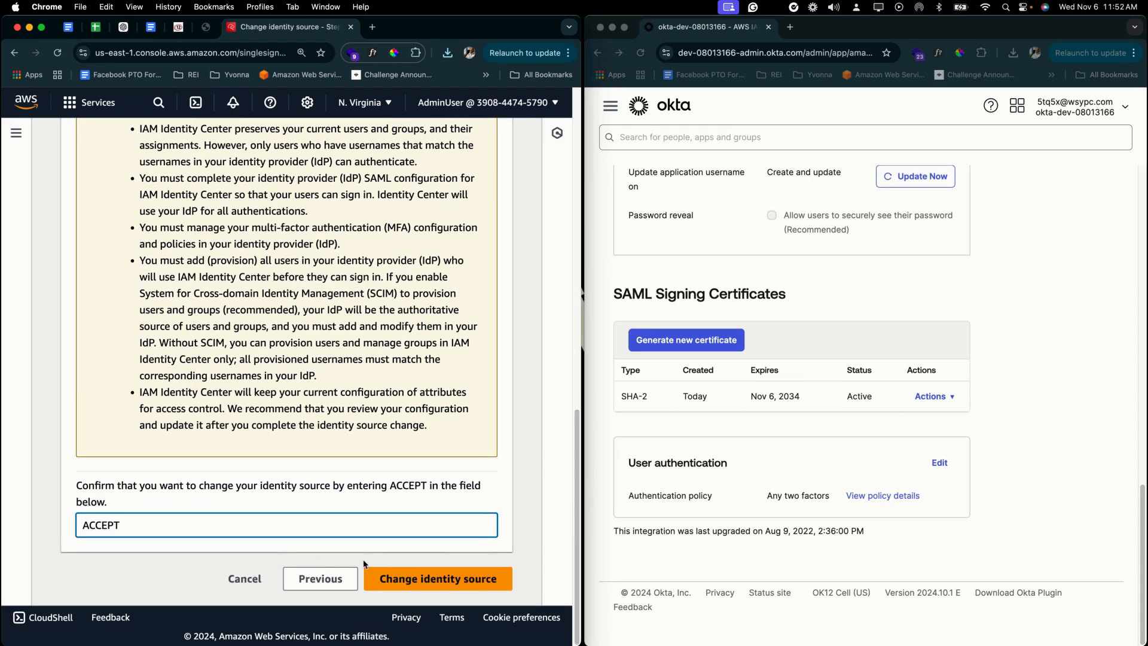
click(410, 571)
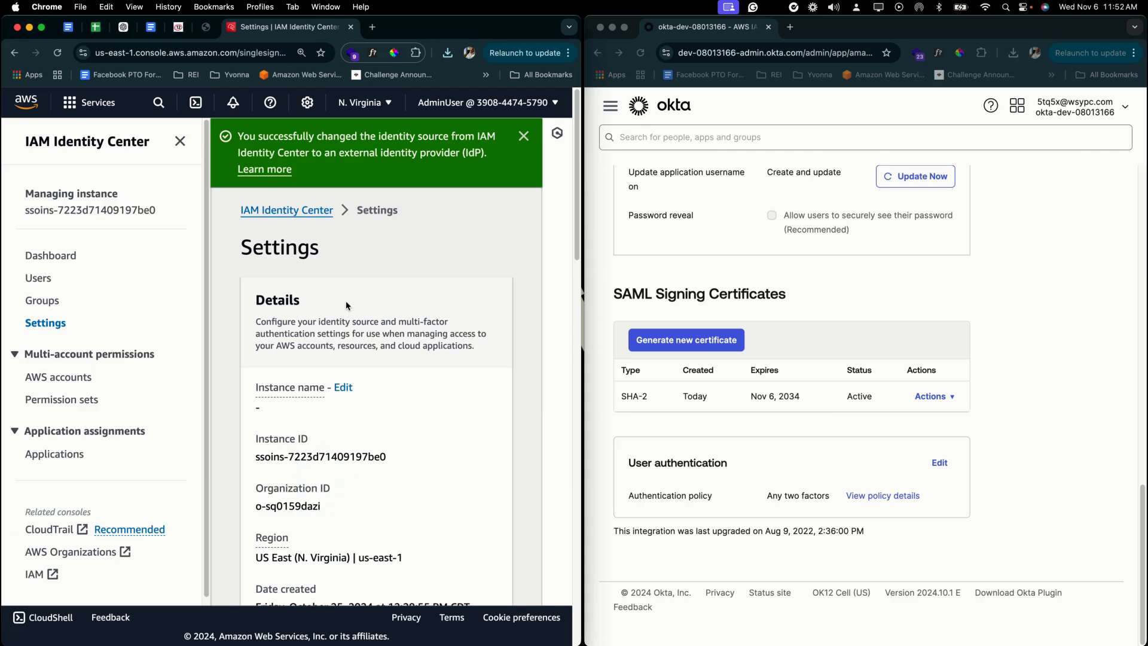
- Hide the side navigation and scroll to the Identity source tab listing External identity provider
click(180, 141)
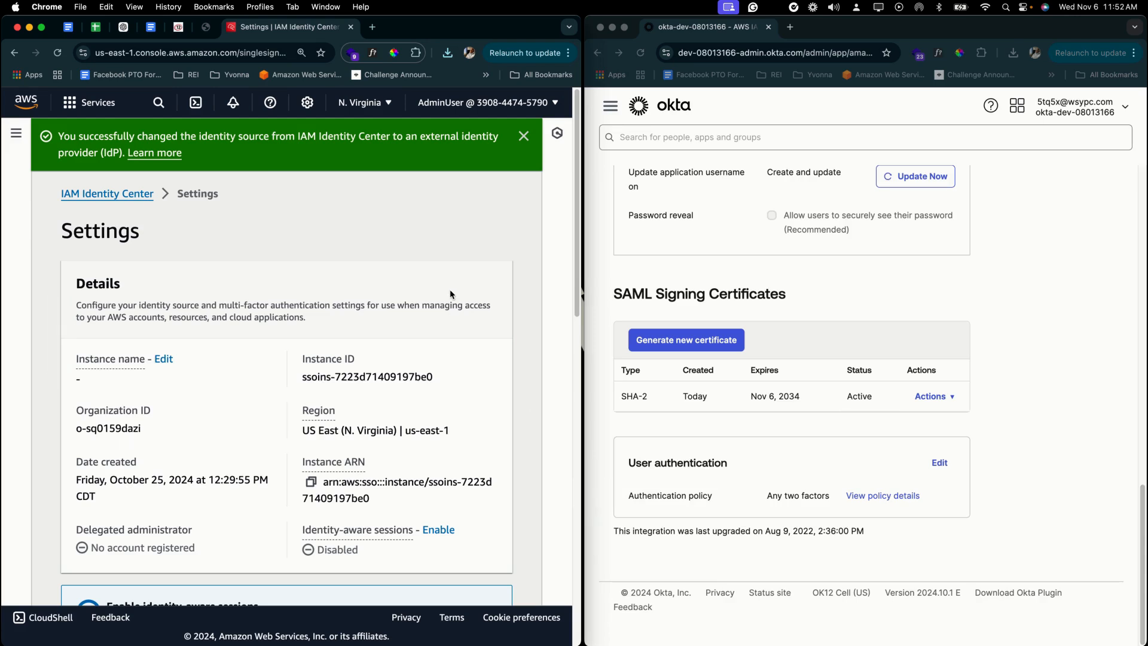
scroll(450, 295, down, 10)
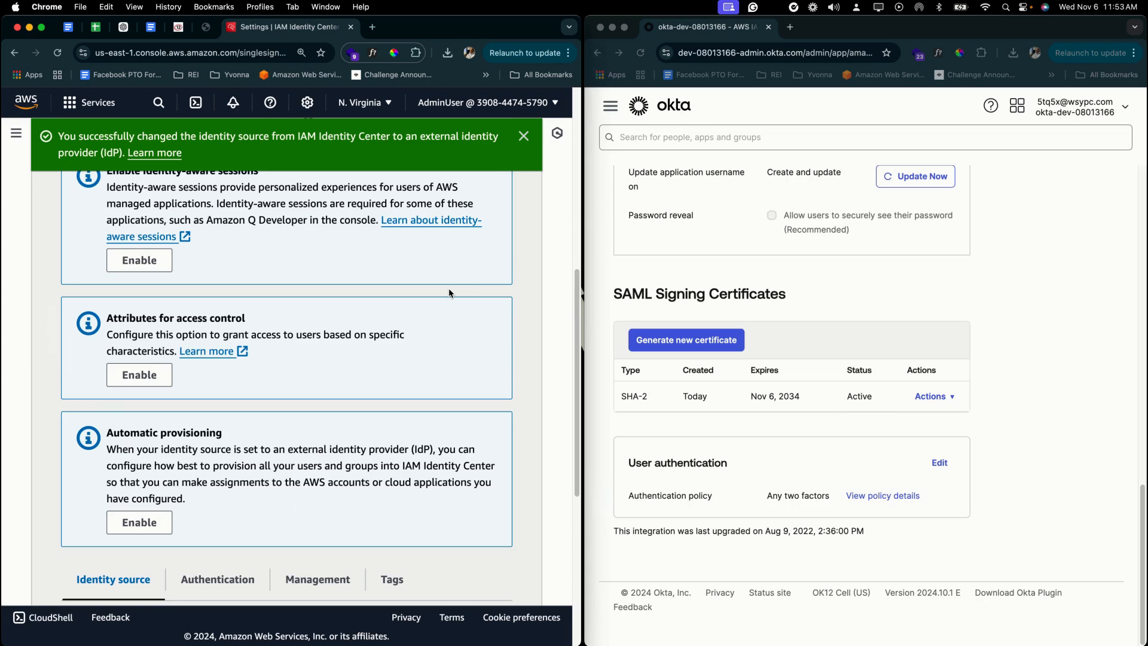
scroll(450, 293, down, 2)
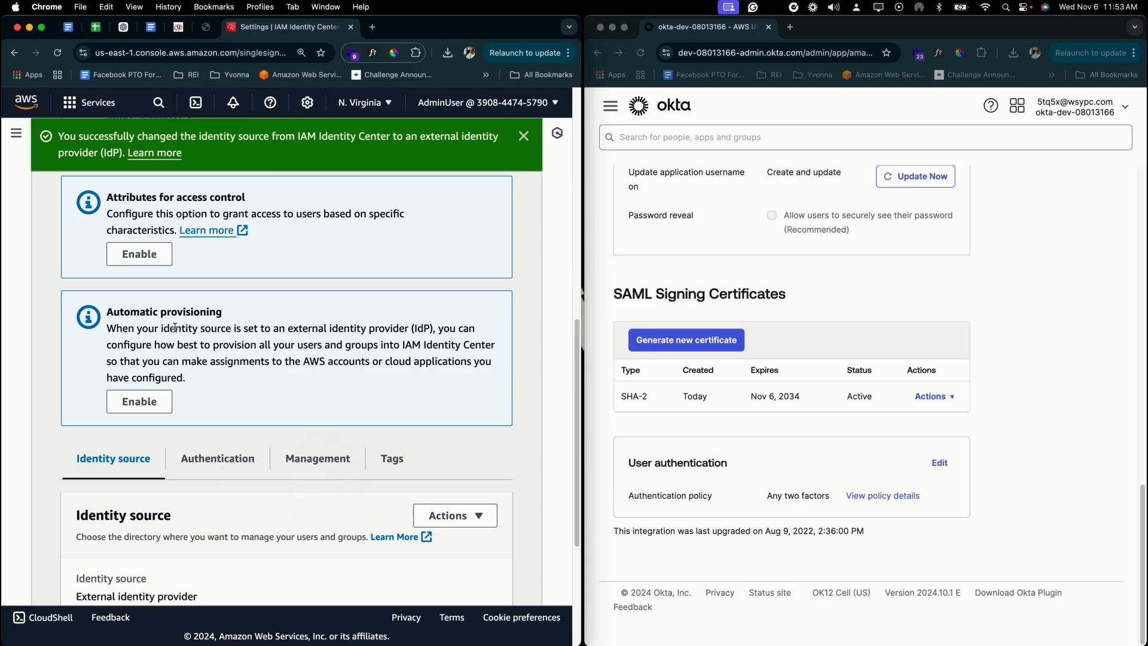
- Enable automatic provisioning in IAM Identity Center and copy its SCIM endpoint URL
click(144, 402)
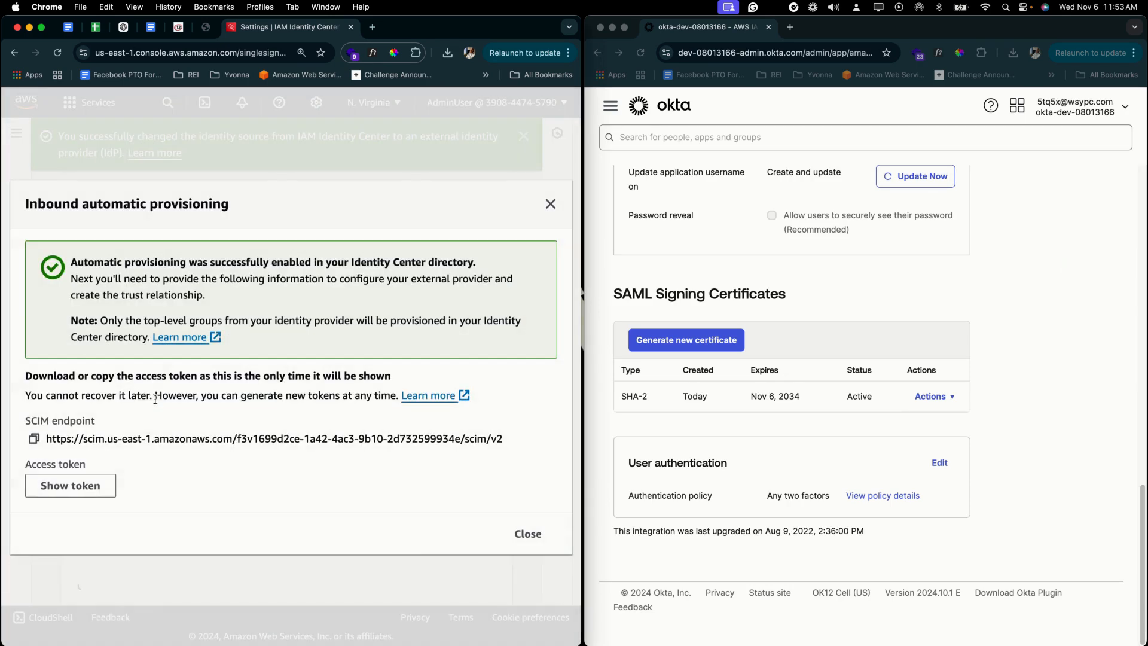
click(34, 438)
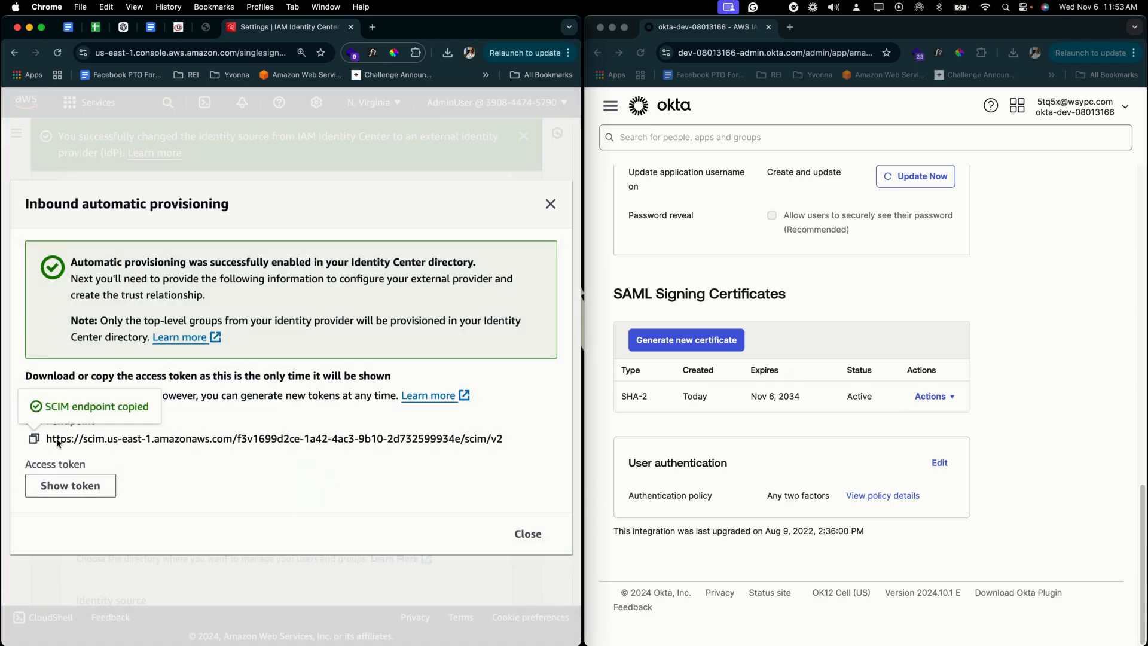
scroll(850, 476, up, 15)
scroll(849, 476, up, 1)
- Turn on API integration for the AWS + OKTA app with the SCIM endpoint as Base URL
click(849, 477)
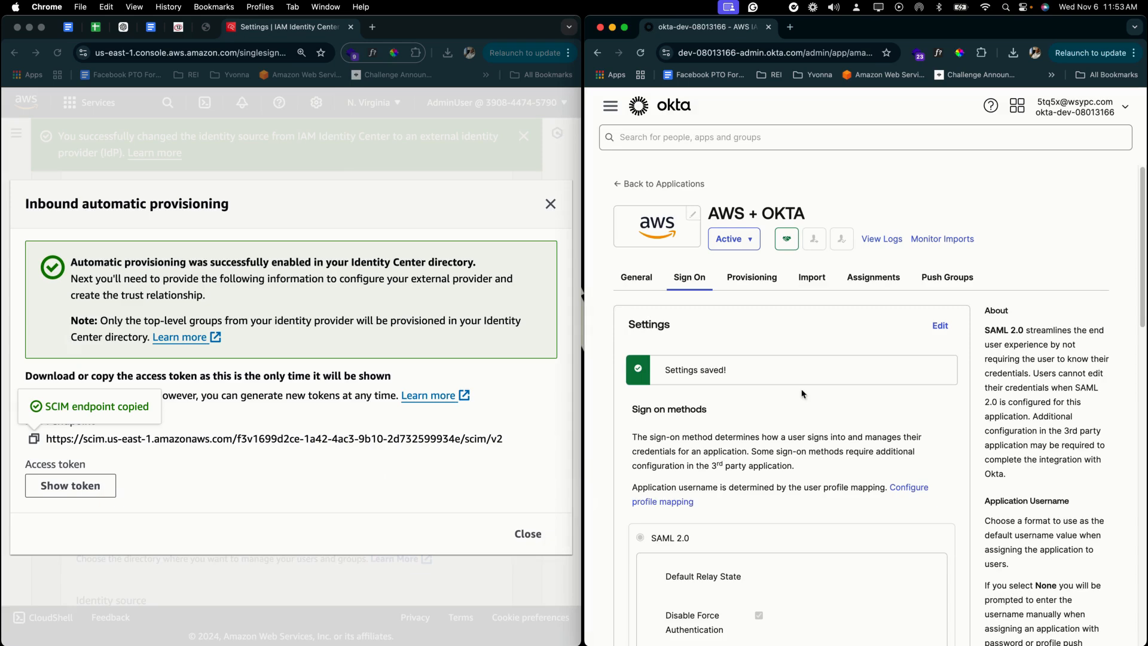
click(756, 281)
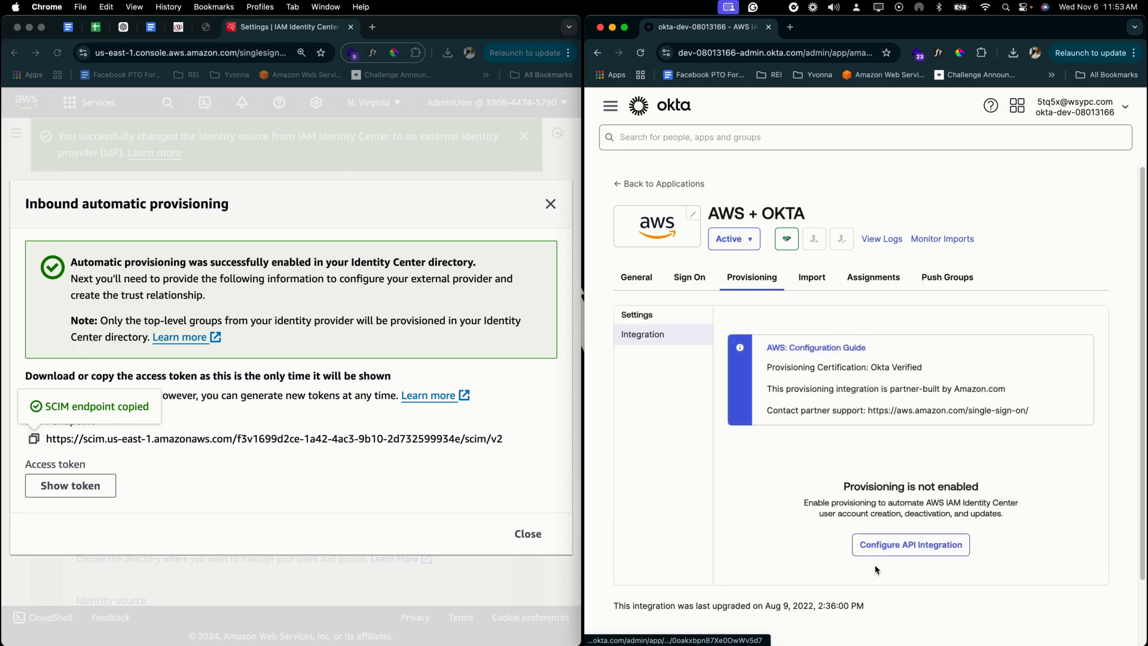
click(888, 546)
click(733, 473)
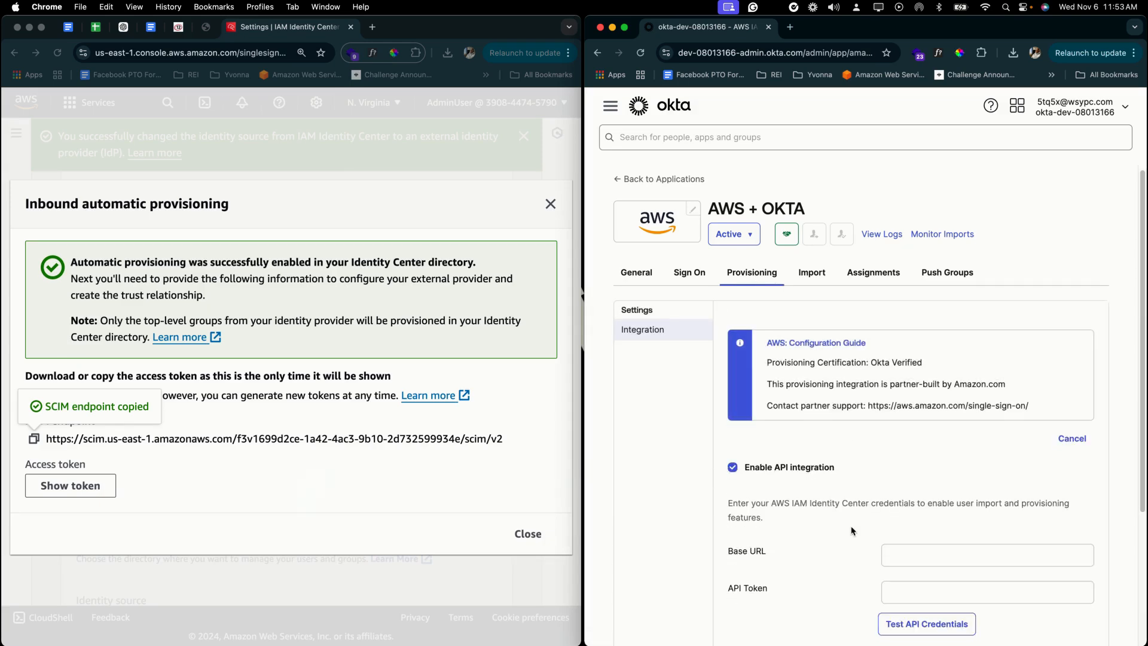
scroll(915, 392, down, 3)
click(916, 377)
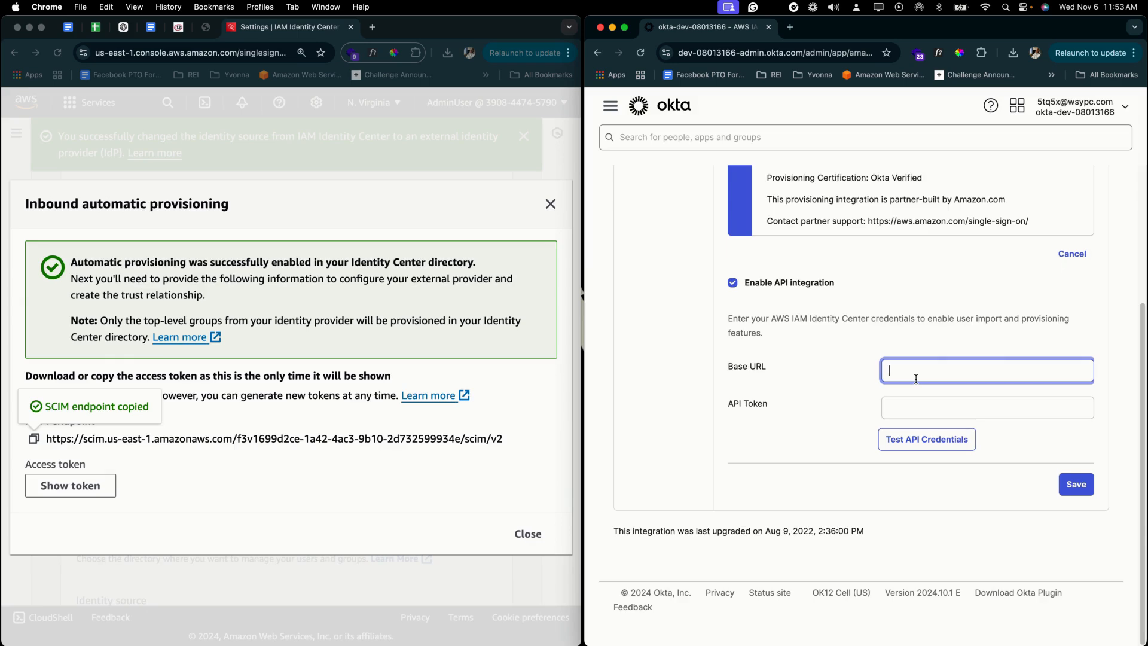
key(super+v)
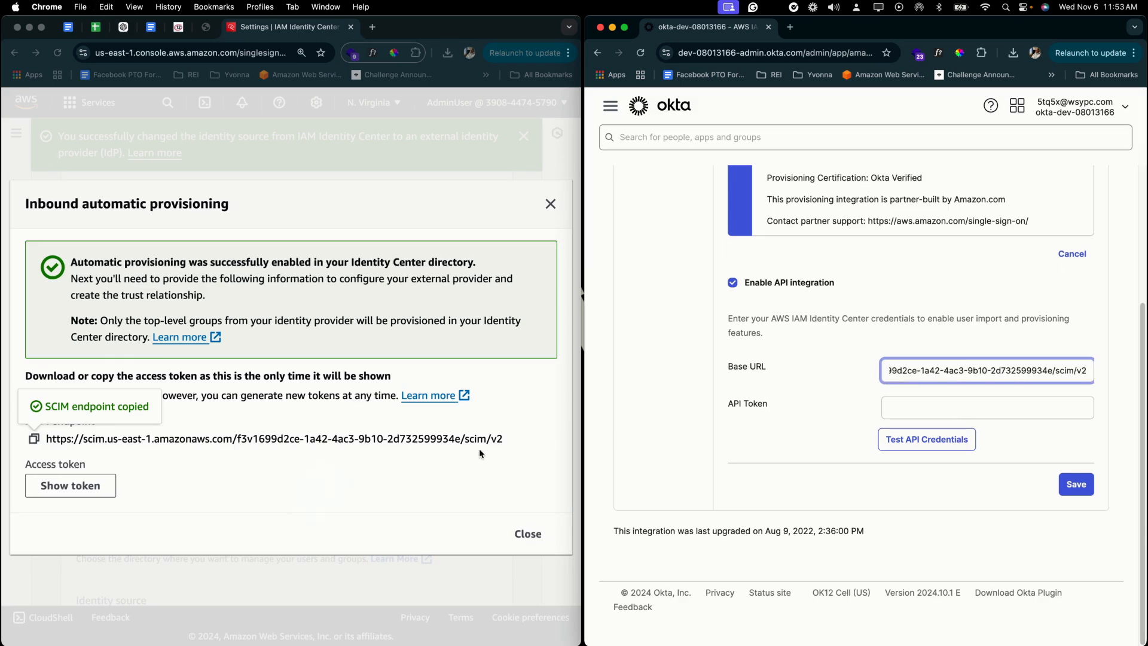
- Copy the AWS access token into Okta's API Token field
click(72, 486)
click(33, 427)
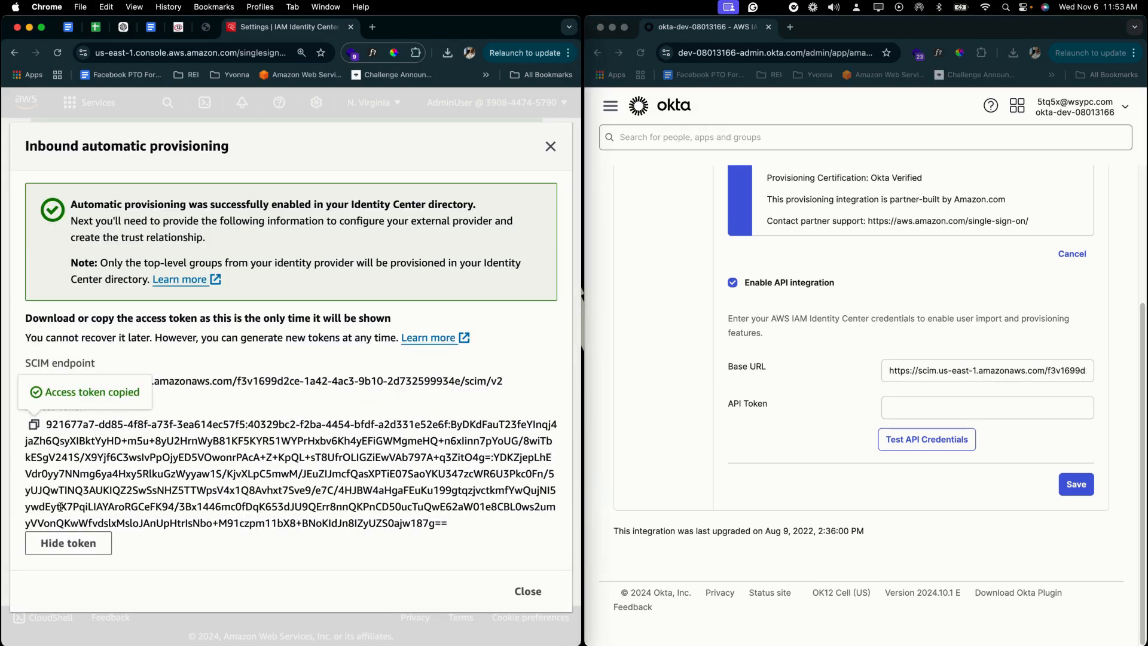
click(80, 540)
click(912, 412)
key(super+v)
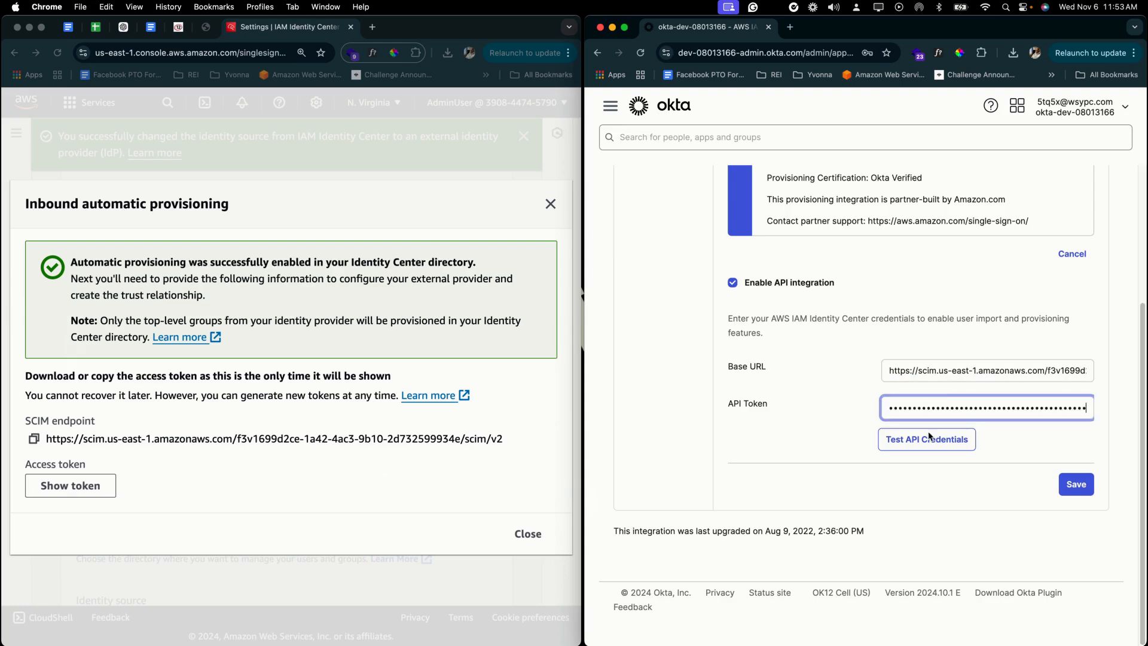
- Test and save the API credentials, then close AWS's automatic provisioning details
click(931, 440)
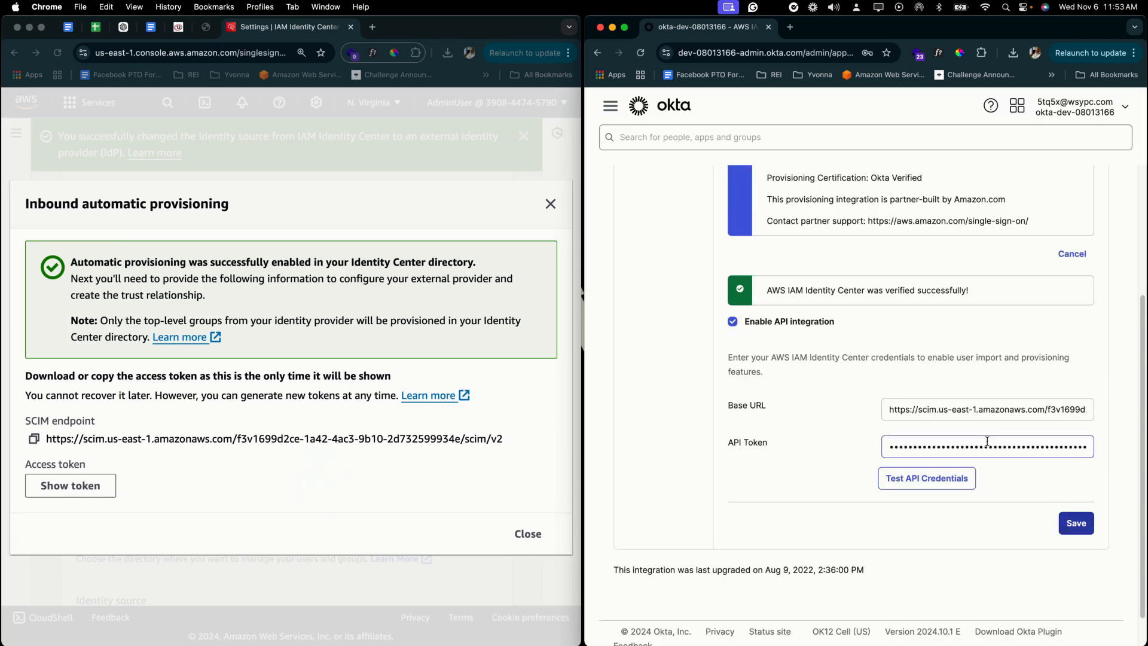
click(1086, 526)
click(550, 204)
click(550, 204)
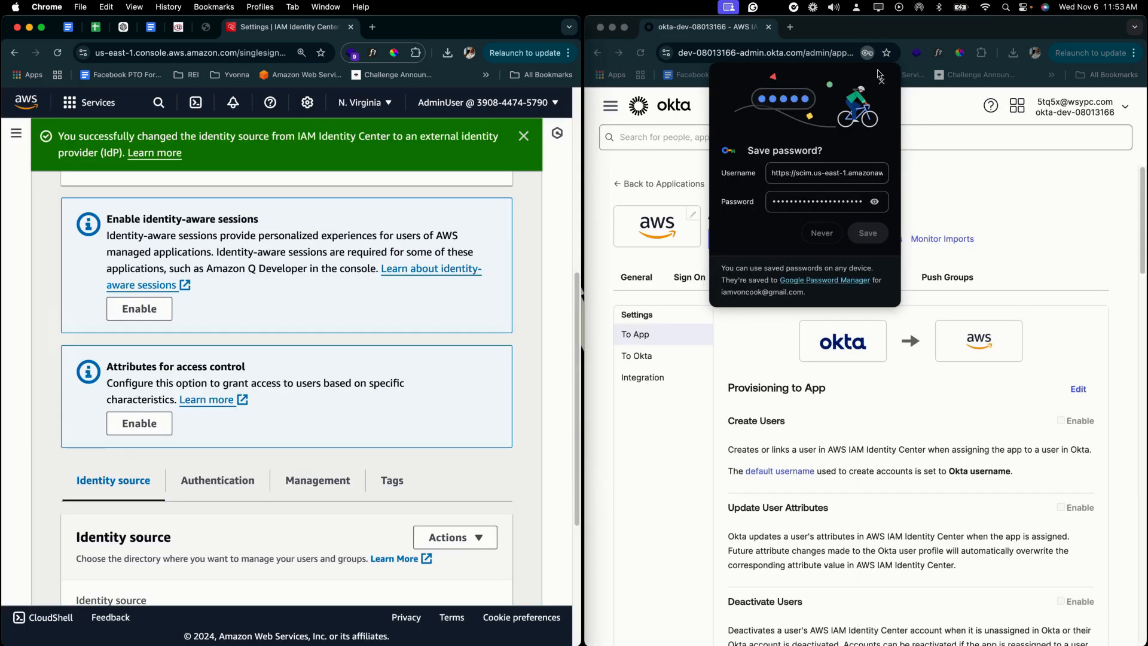
click(881, 83)
- Dismiss Chrome's save-password popup to reveal the AWS + OKTA provisioning-to-app settings
click(882, 84)
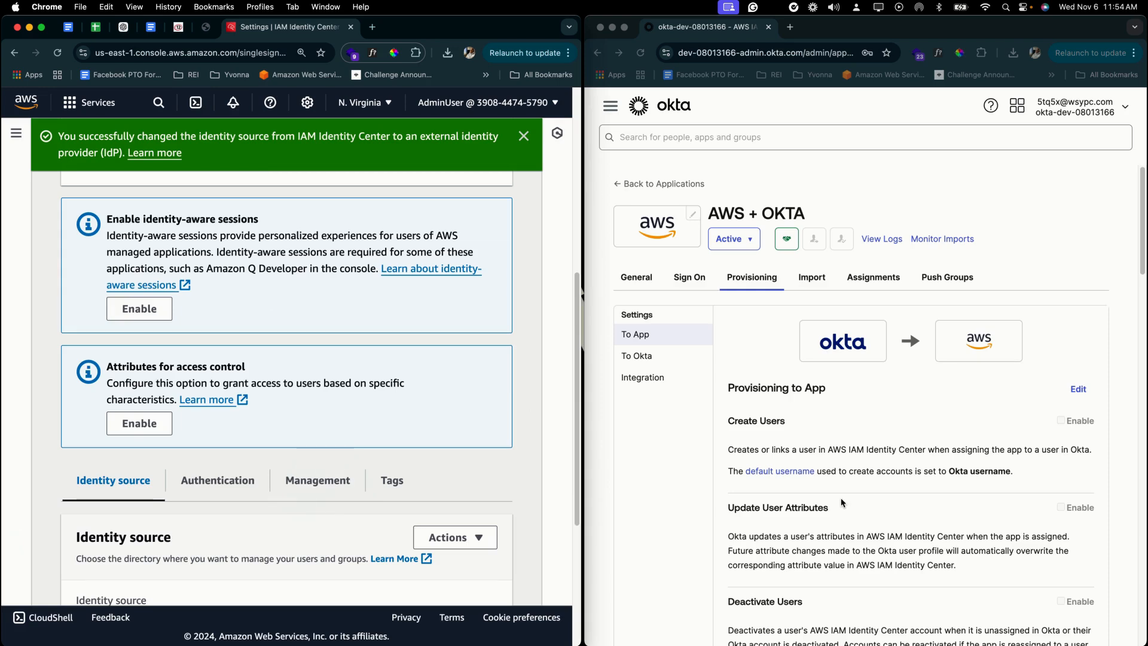
click(922, 563)
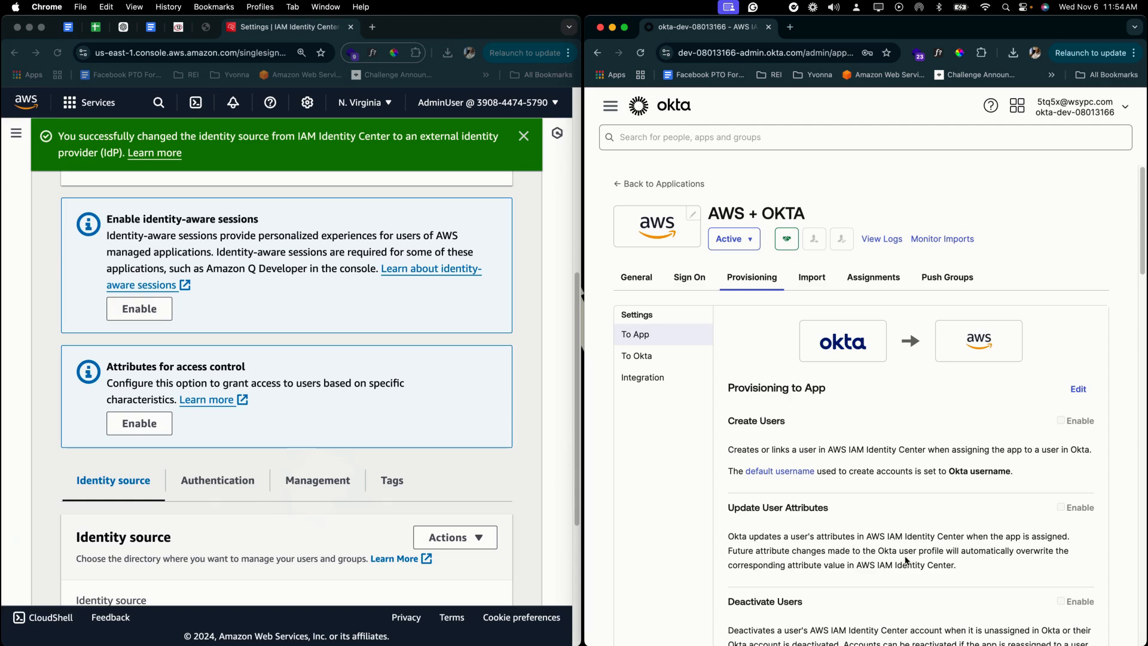
scroll(906, 559, down, 3)
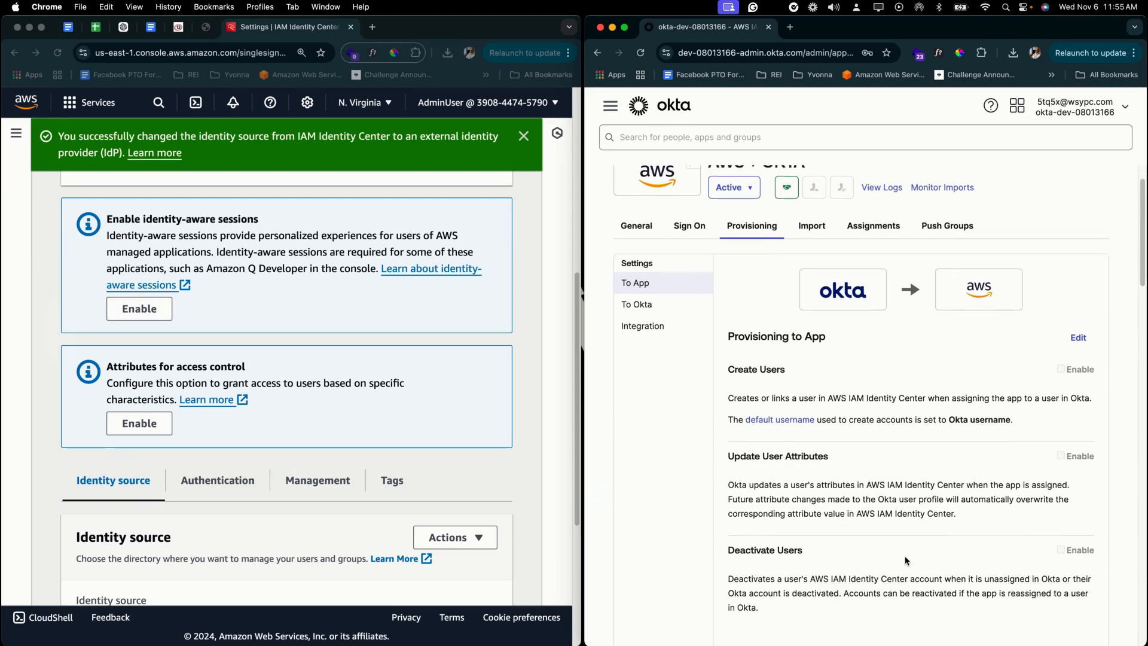
- Enable Create Users, Update User Attributes and Deactivate Users for AWS + OKTA and save
click(1077, 317)
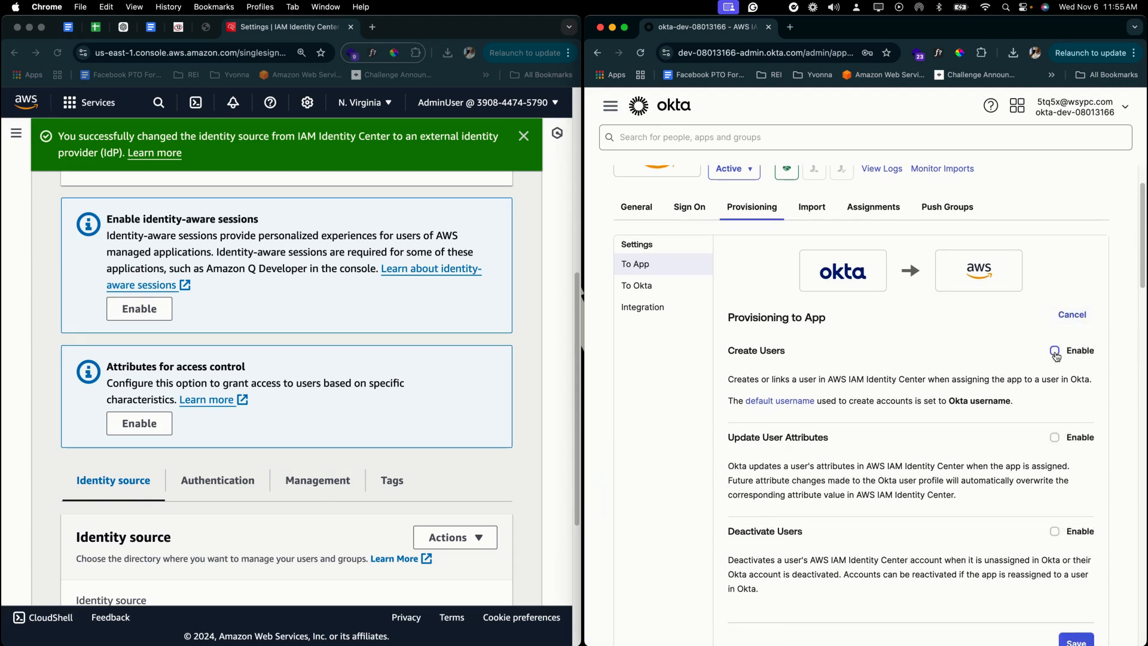
click(1056, 353)
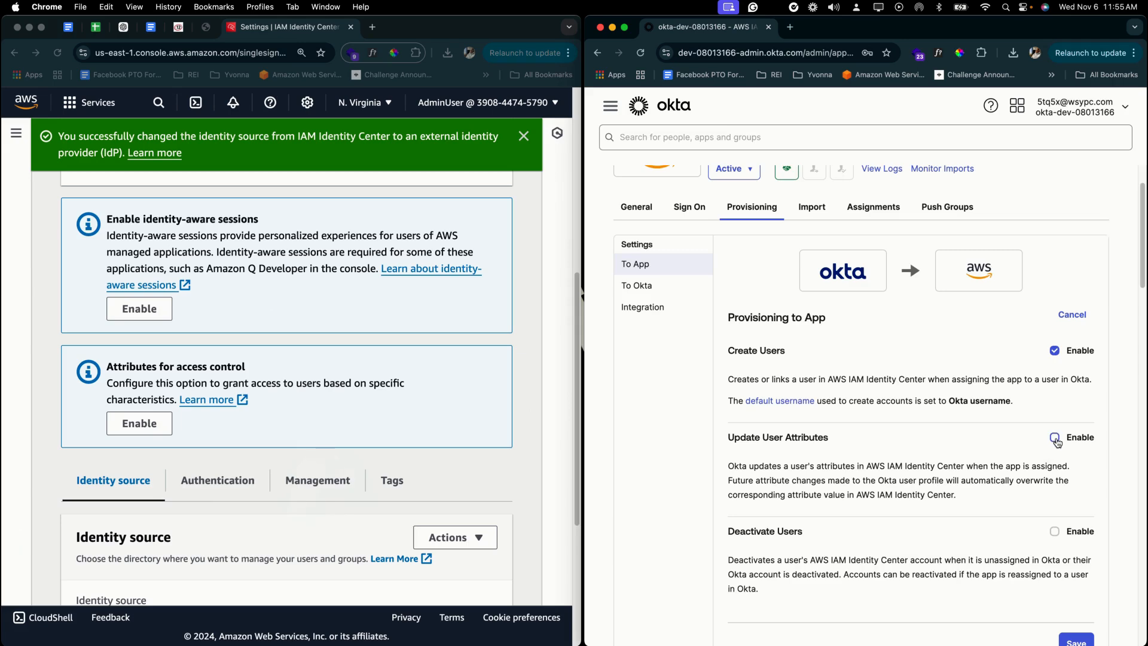
scroll(1040, 544, down, 2)
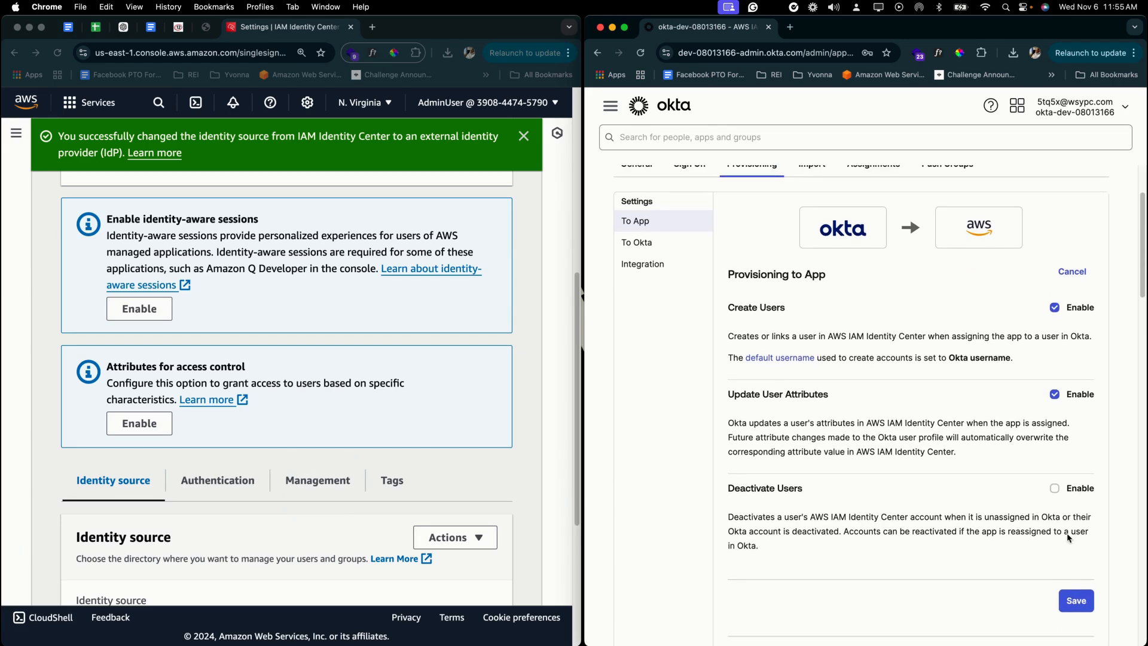
click(1056, 489)
click(1080, 601)
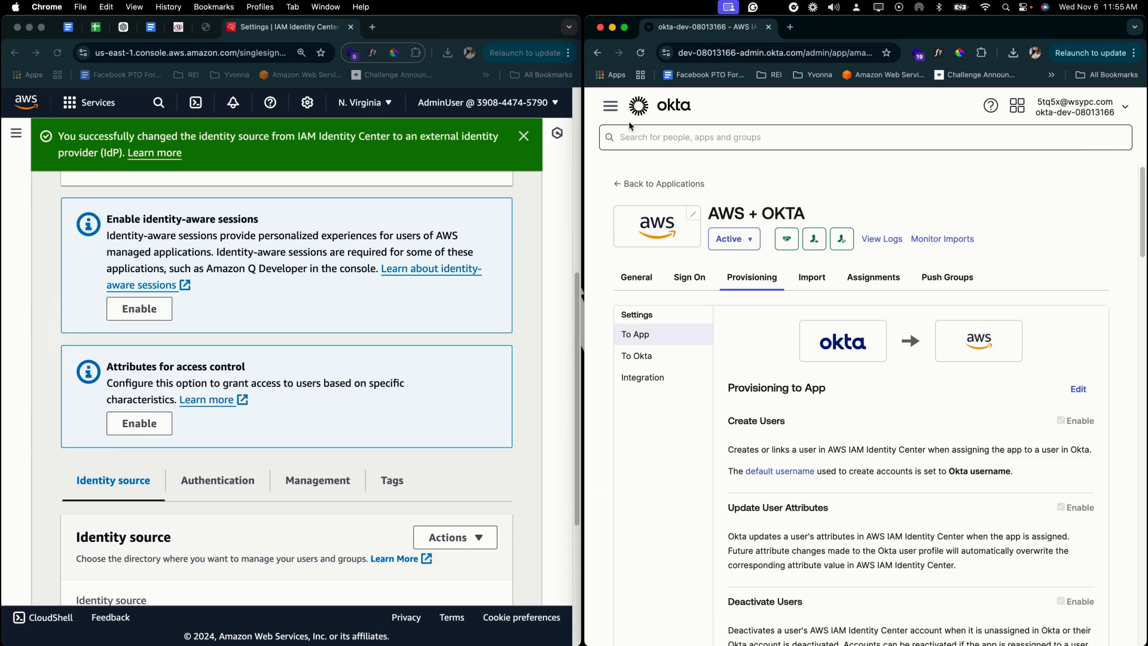
- Add a person in Directory > People, entering first name, last name and e-mail username
click(610, 111)
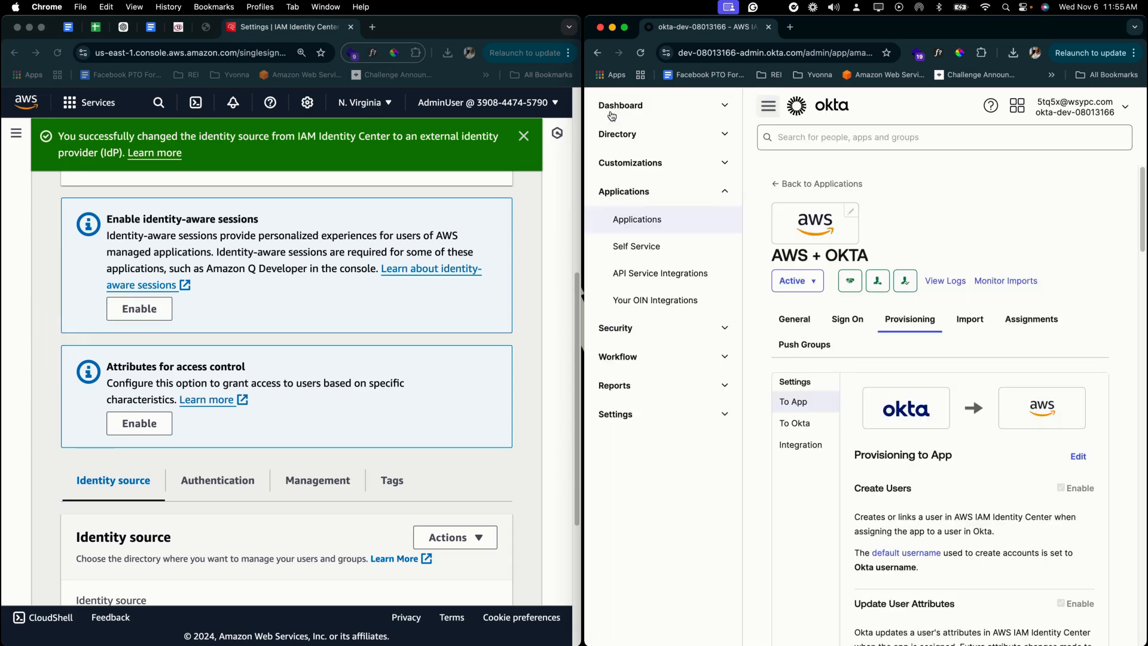
click(644, 135)
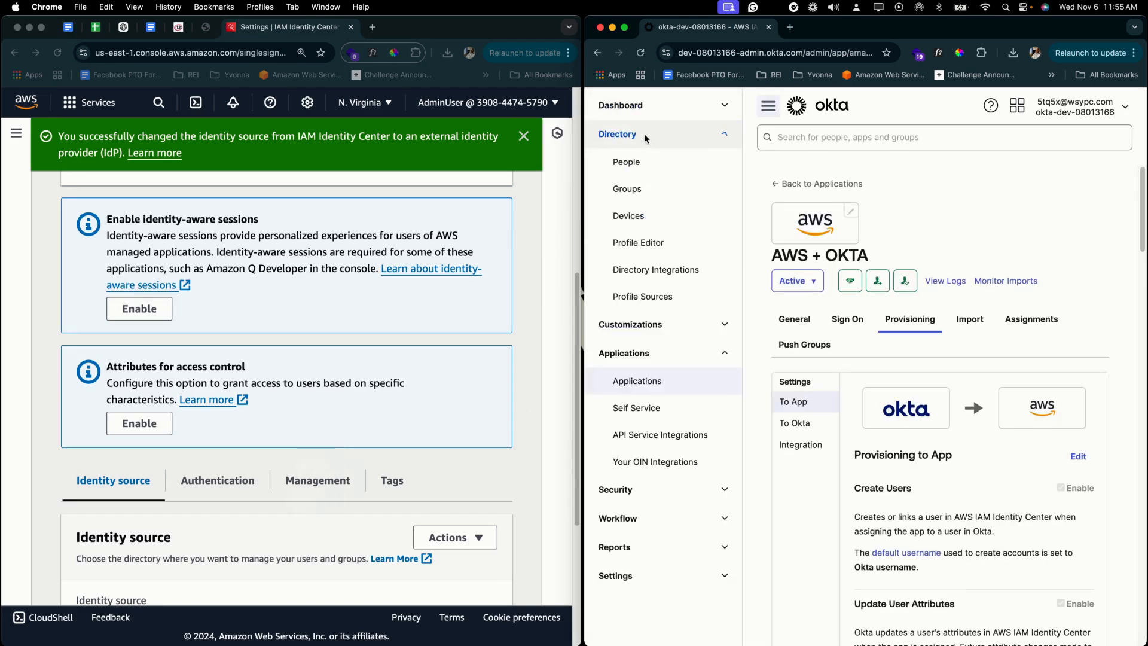
click(647, 161)
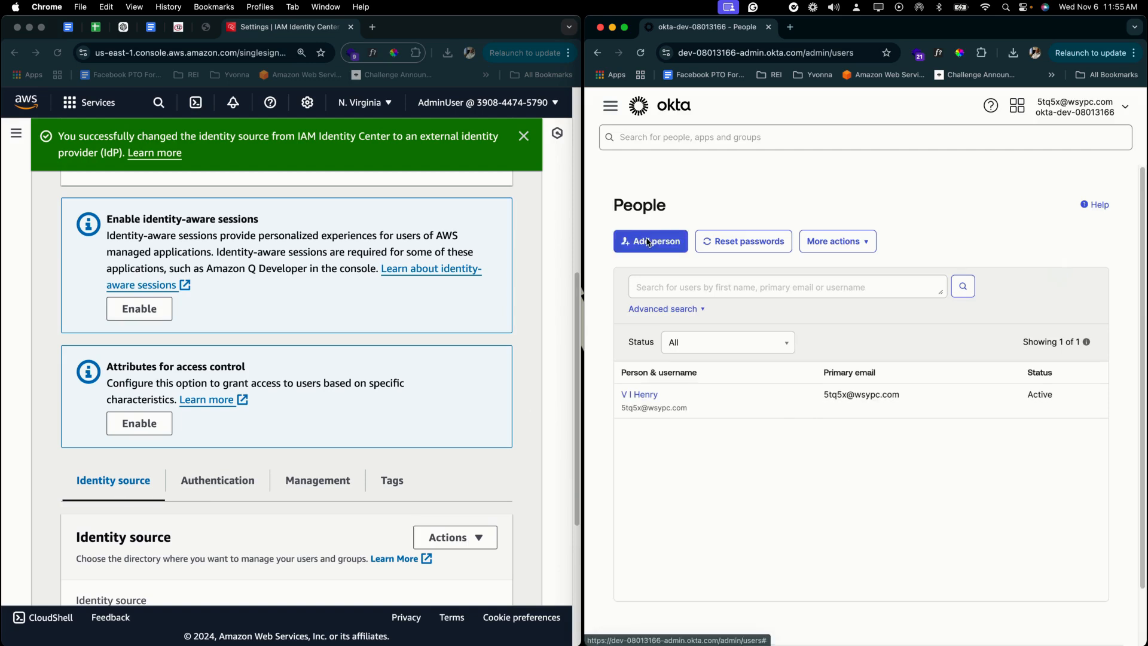
click(648, 242)
click(878, 255)
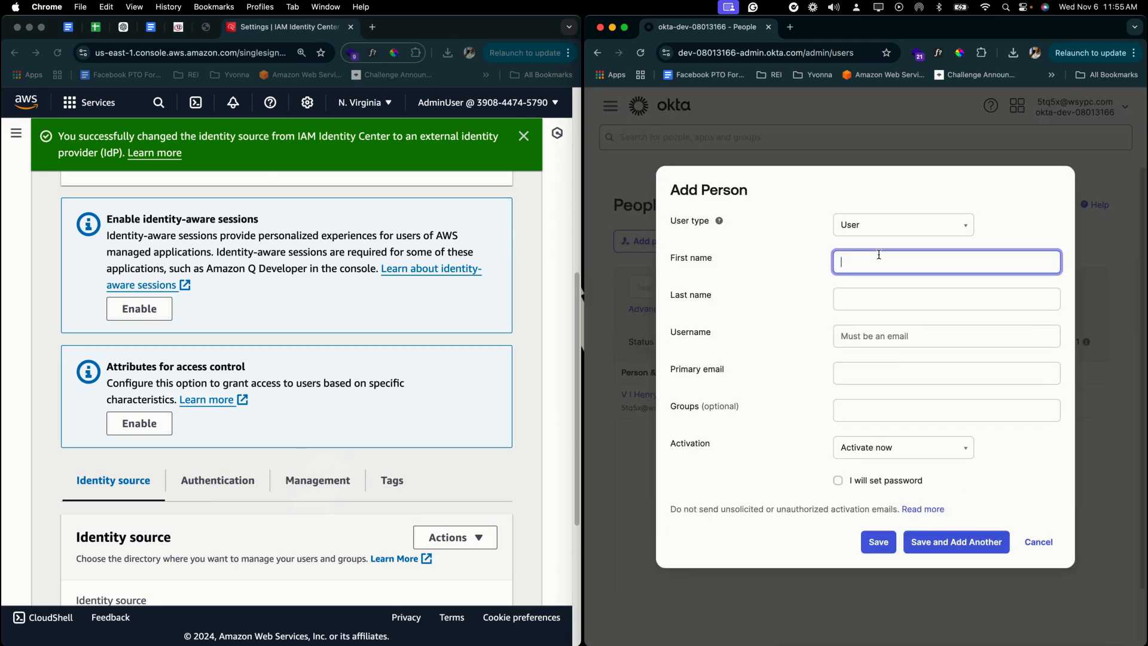
key(Tab)
key(Tab)
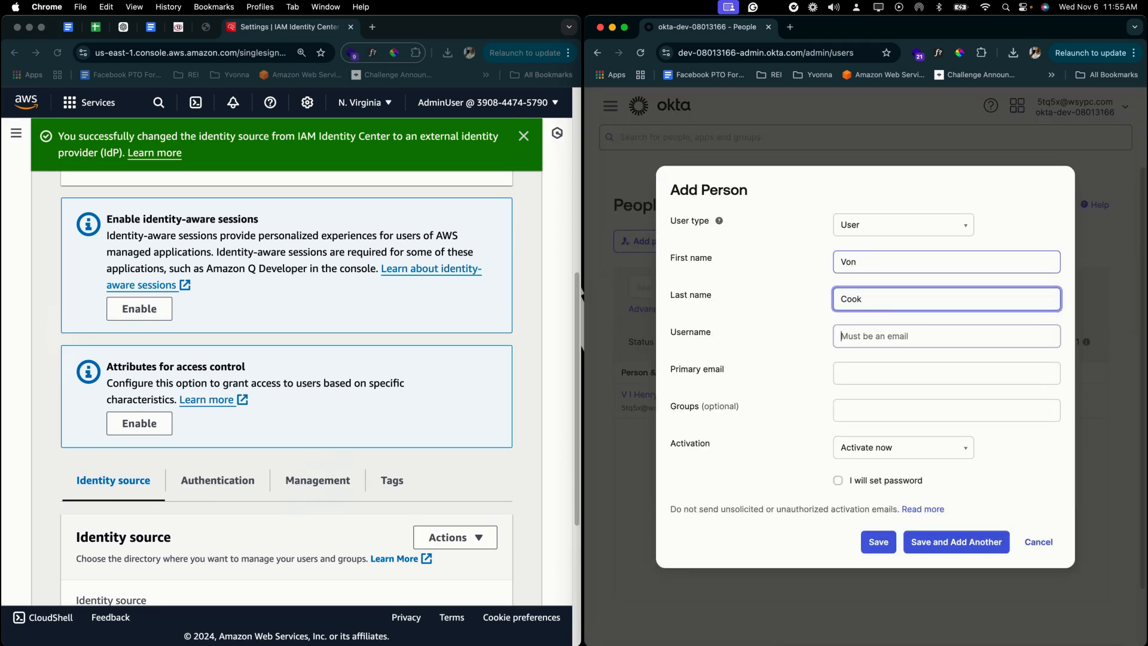
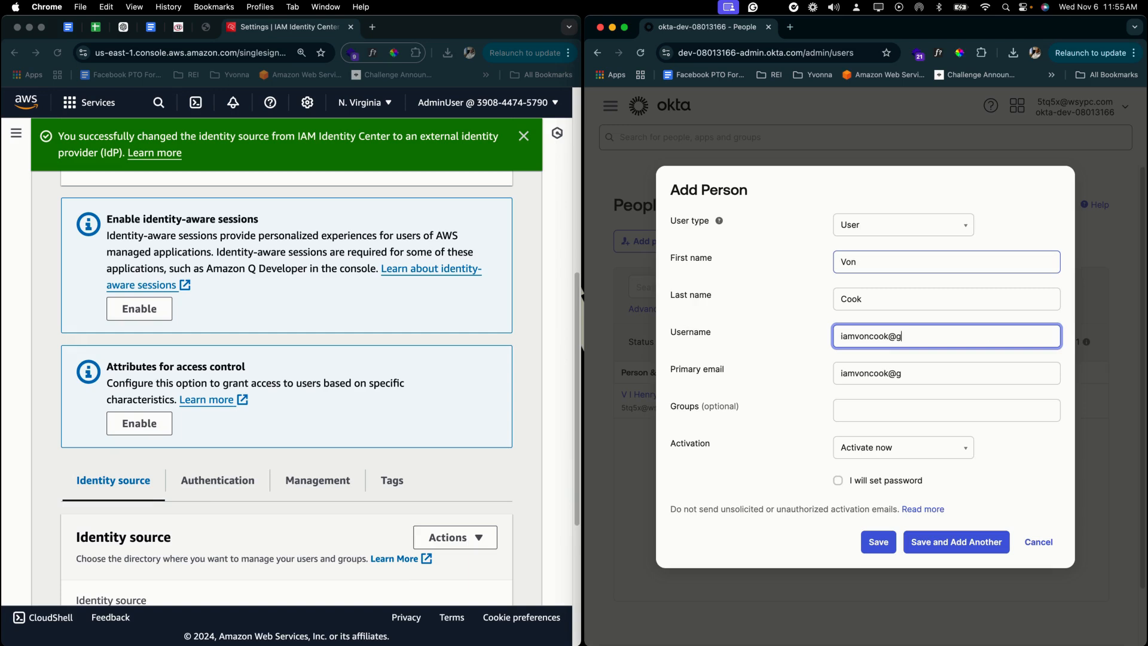
key(Tab)
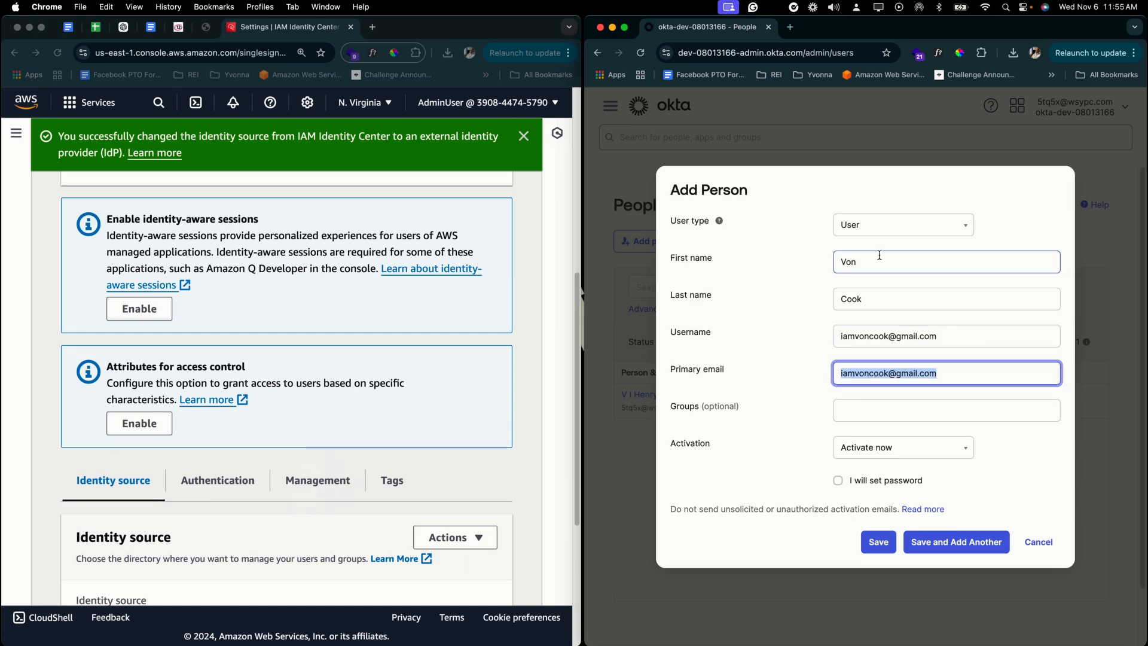
- Set the new user's password yourself and save the person
click(872, 482)
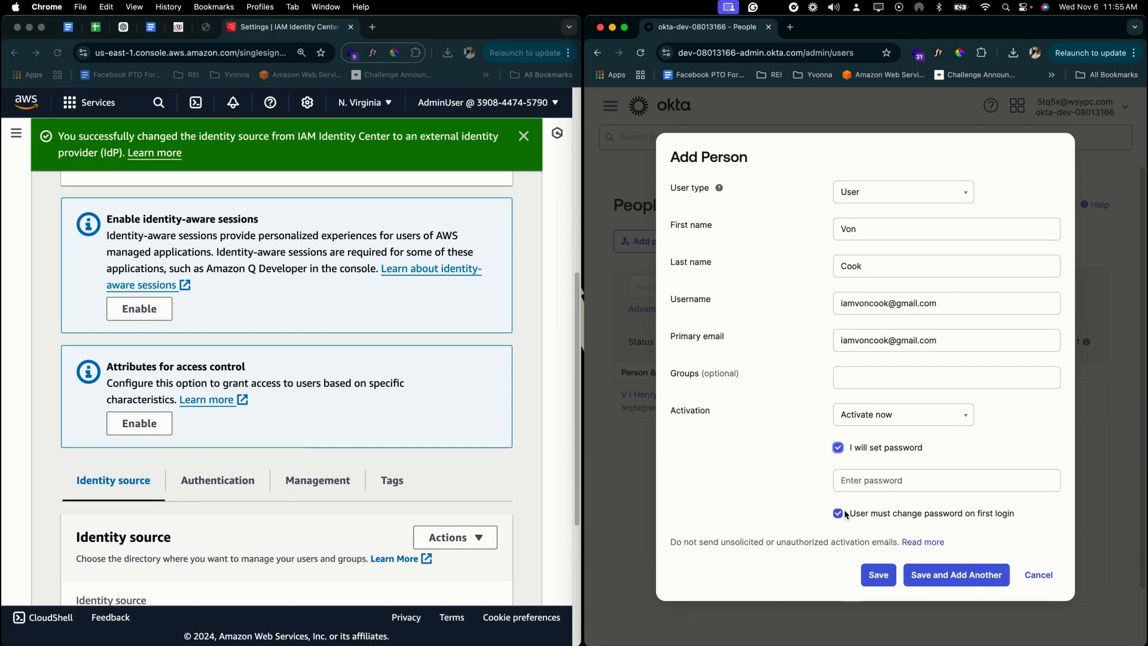
click(871, 482)
text(•••••)
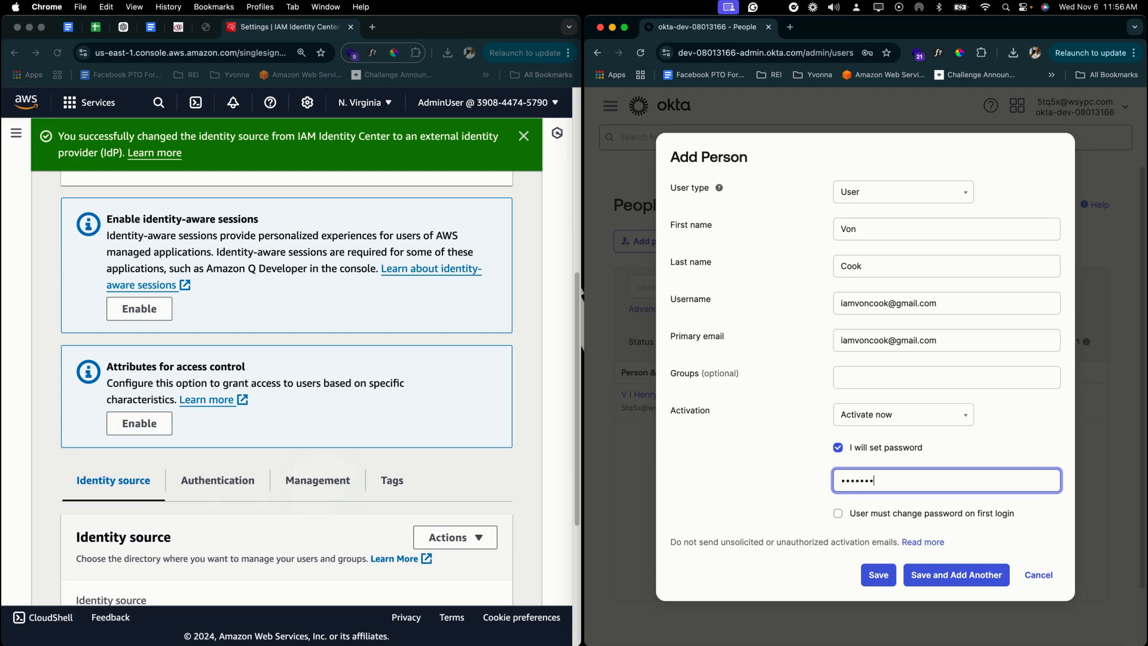
click(877, 576)
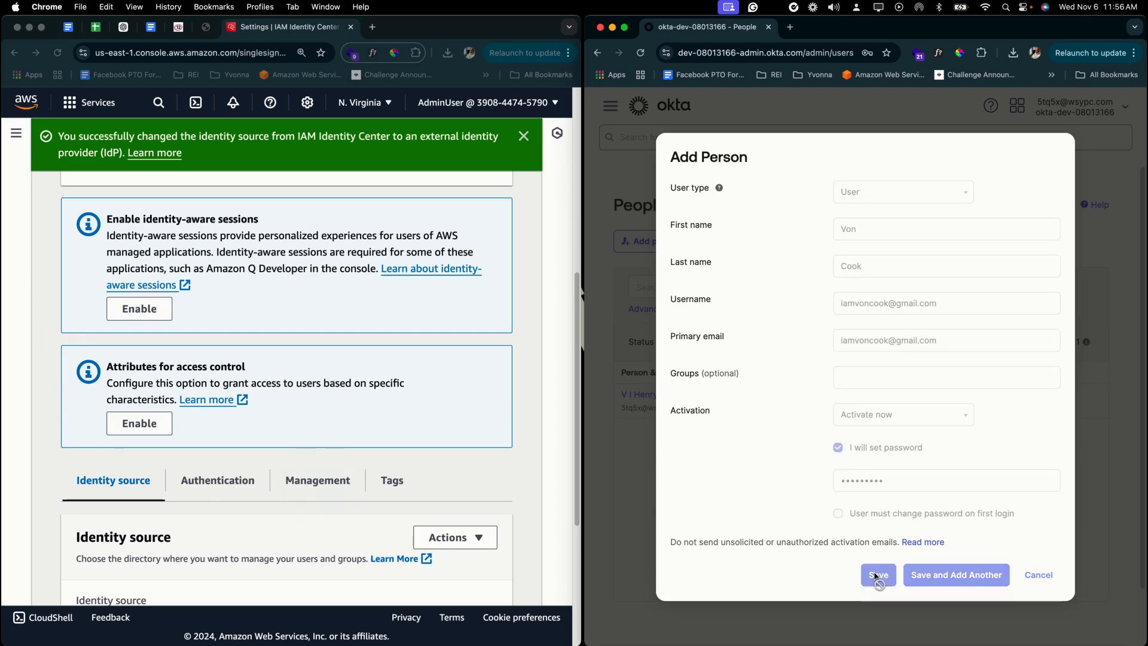
click(882, 81)
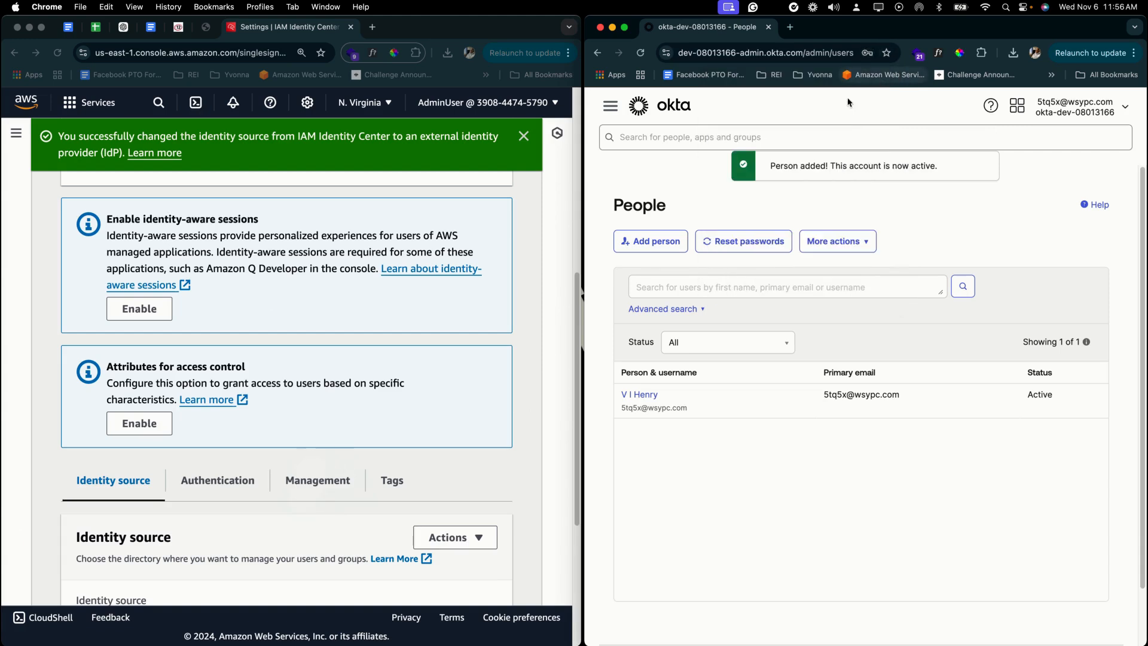
click(639, 52)
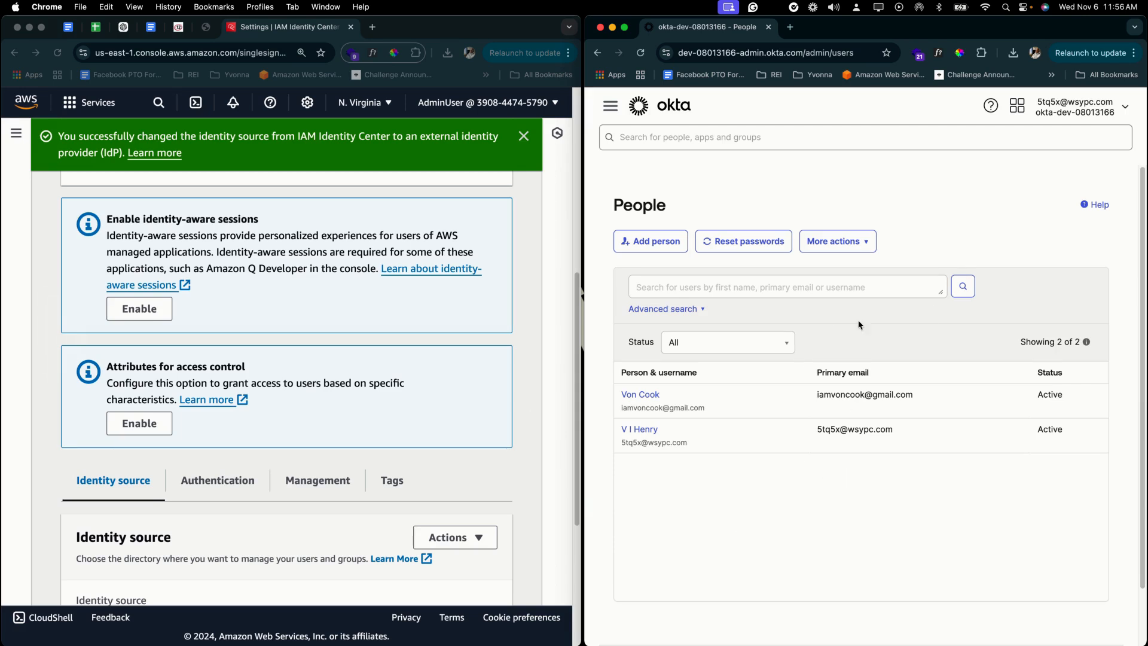
- Create the group 'AWS > Okta' with description 'Test App Group'
click(600, 108)
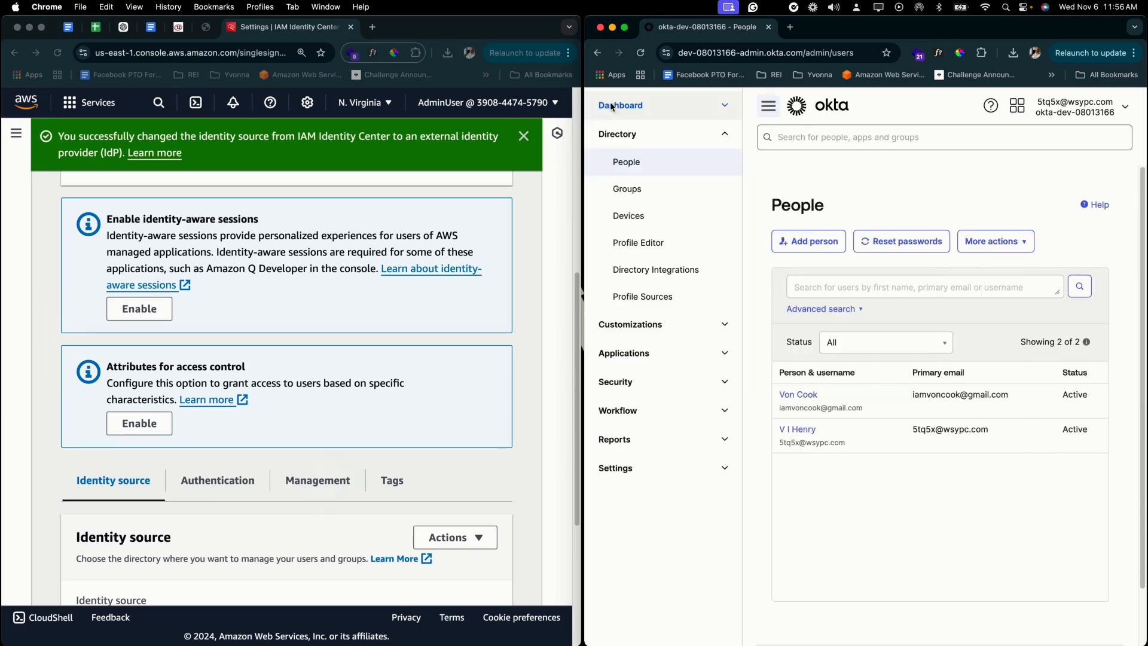
click(628, 184)
click(1058, 289)
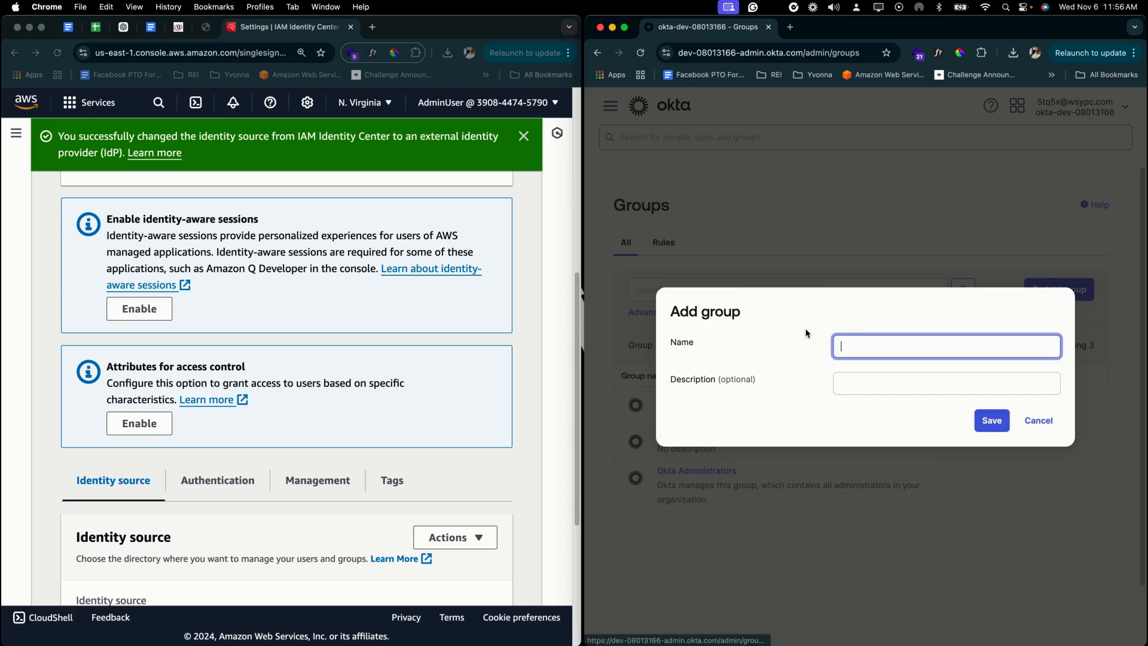
text(AWS > Okta)
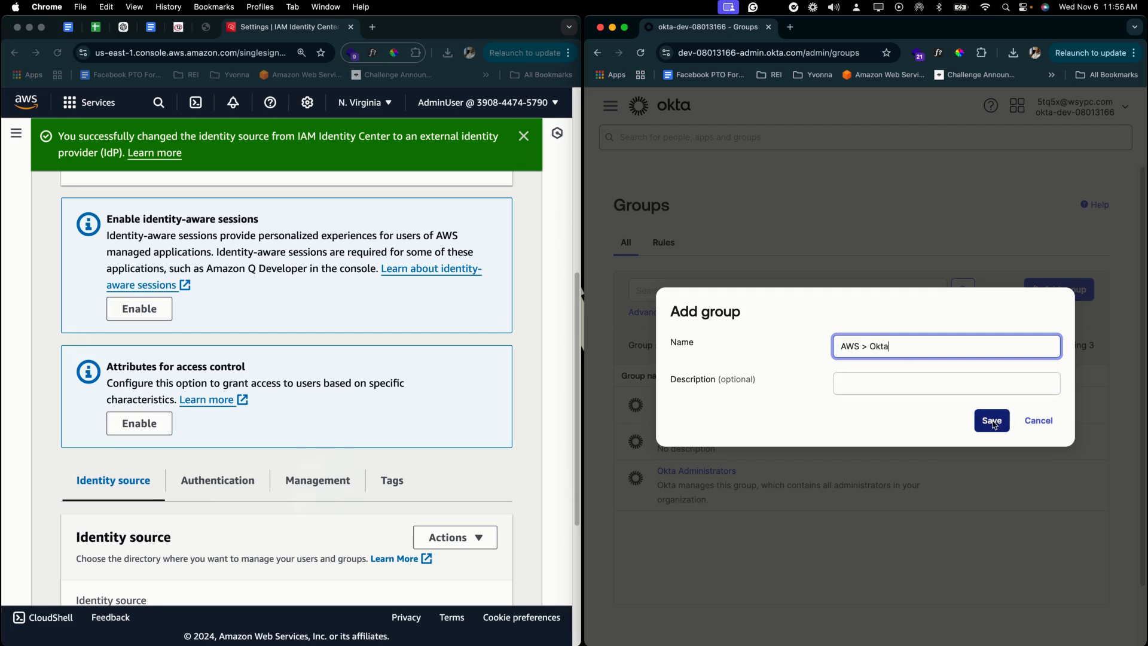
click(854, 383)
text(Test A)
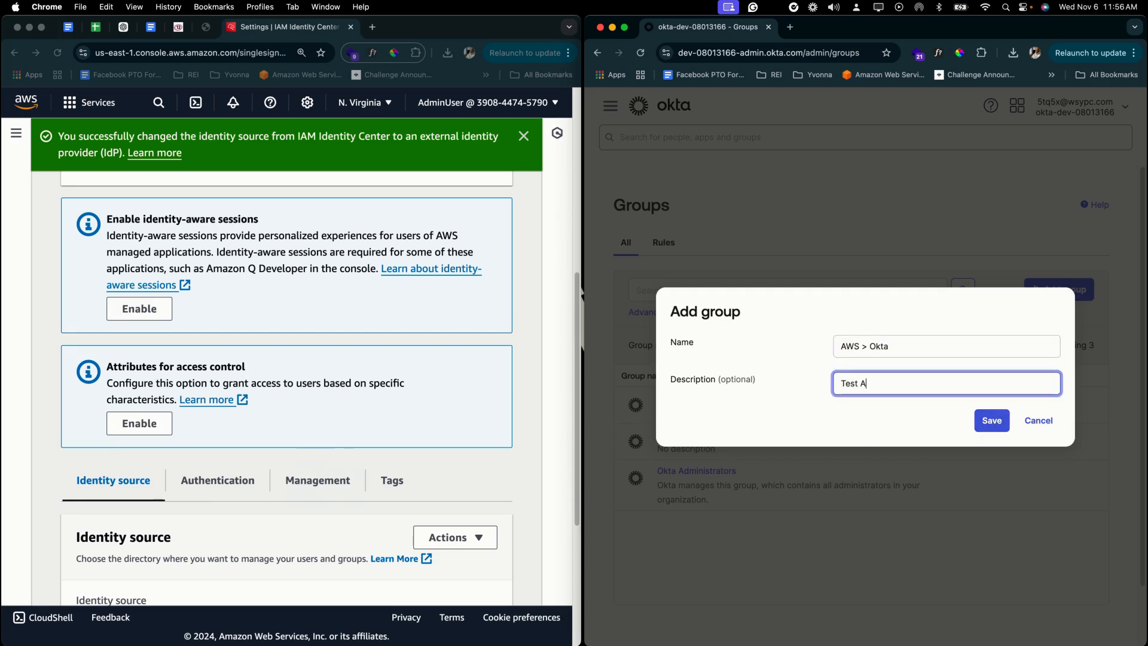
text(pp Group)
click(990, 421)
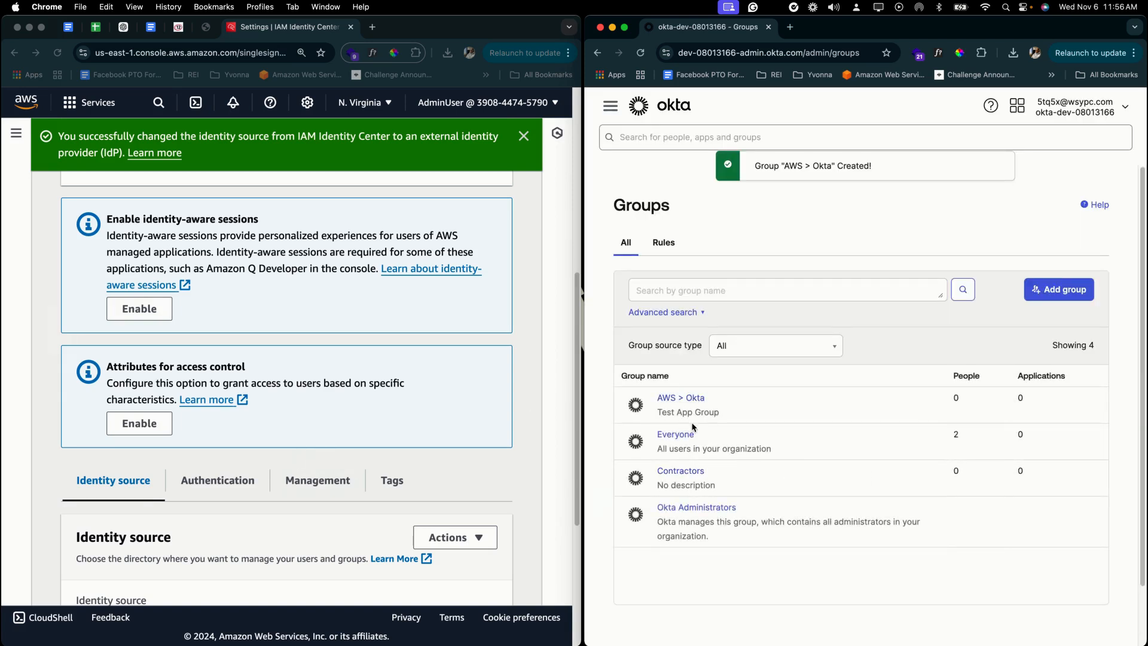
- Add the new user to the AWS > Okta group and view its Applications
click(688, 399)
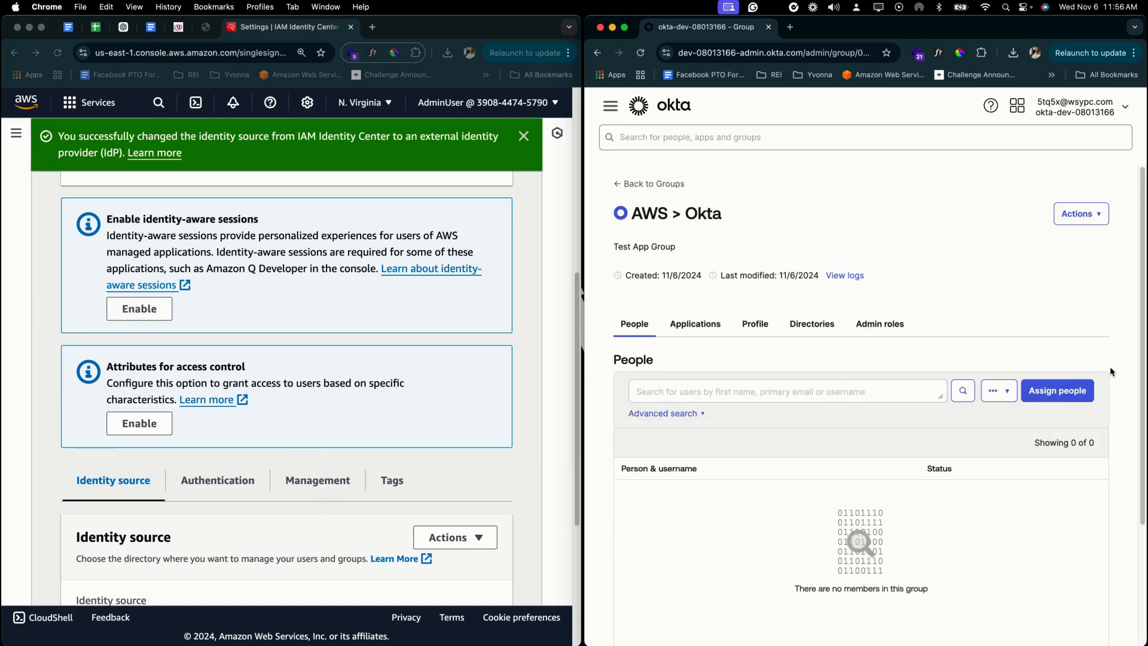
click(1080, 391)
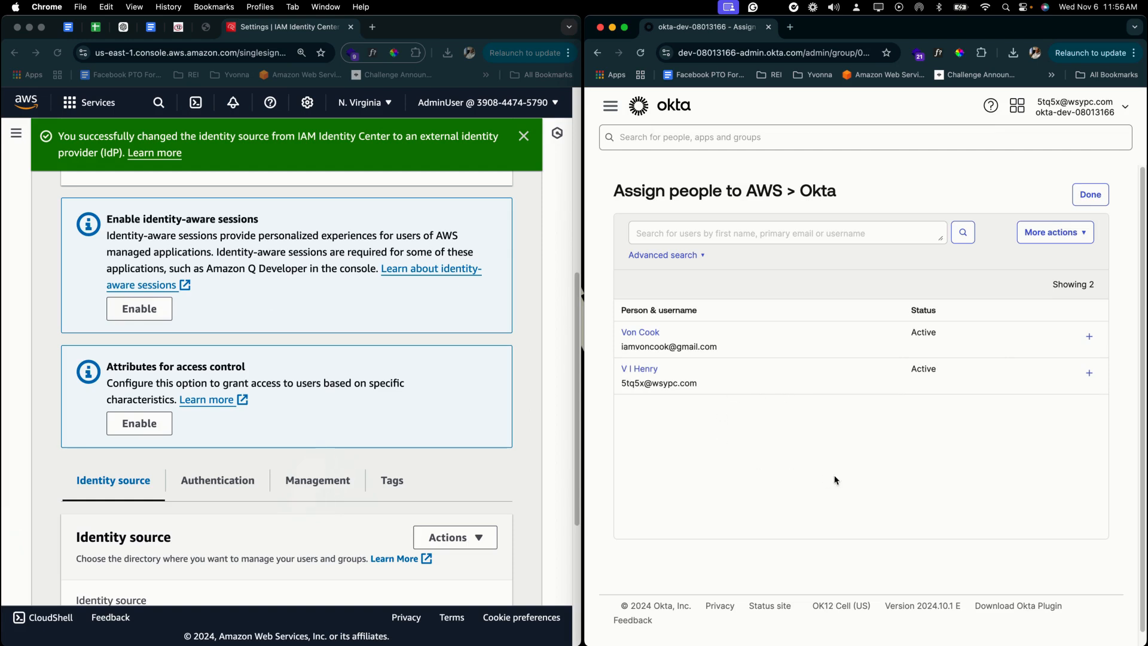
click(1089, 336)
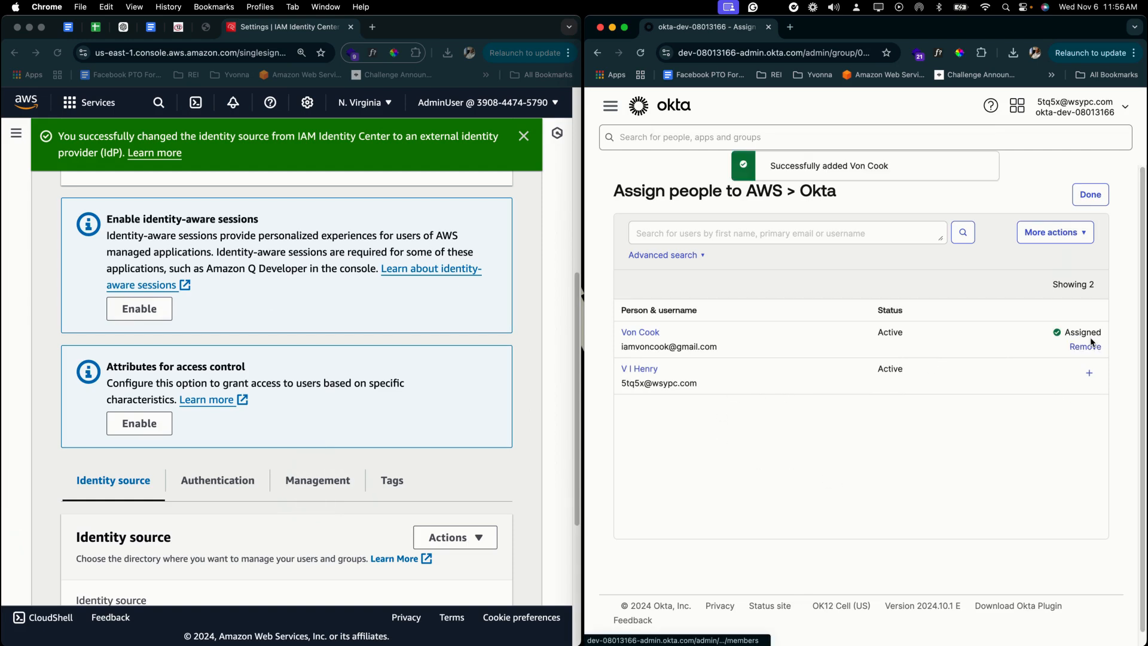
click(1089, 193)
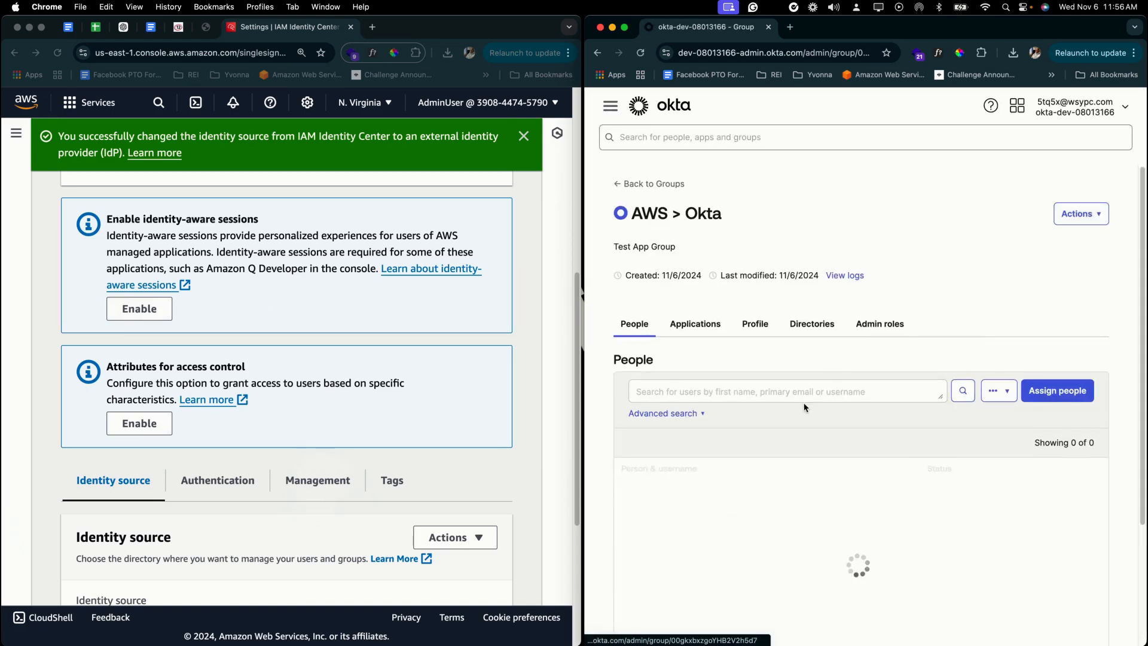
click(685, 326)
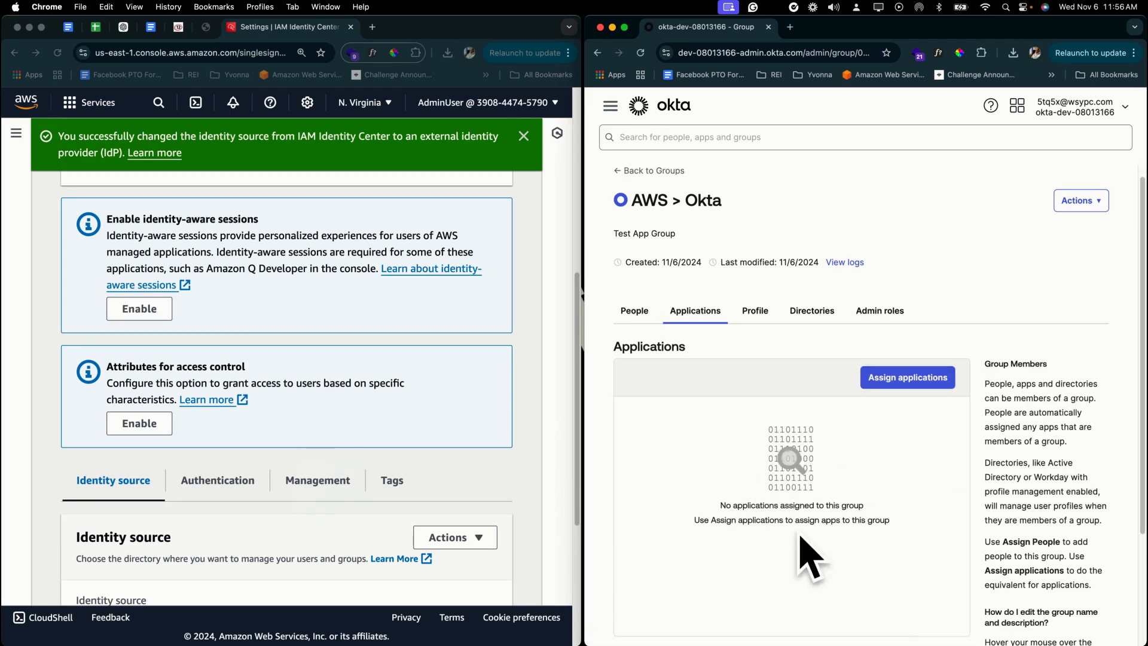
- Assign the AWS + OKTA app to the AWS > Okta group with default attributes
click(892, 377)
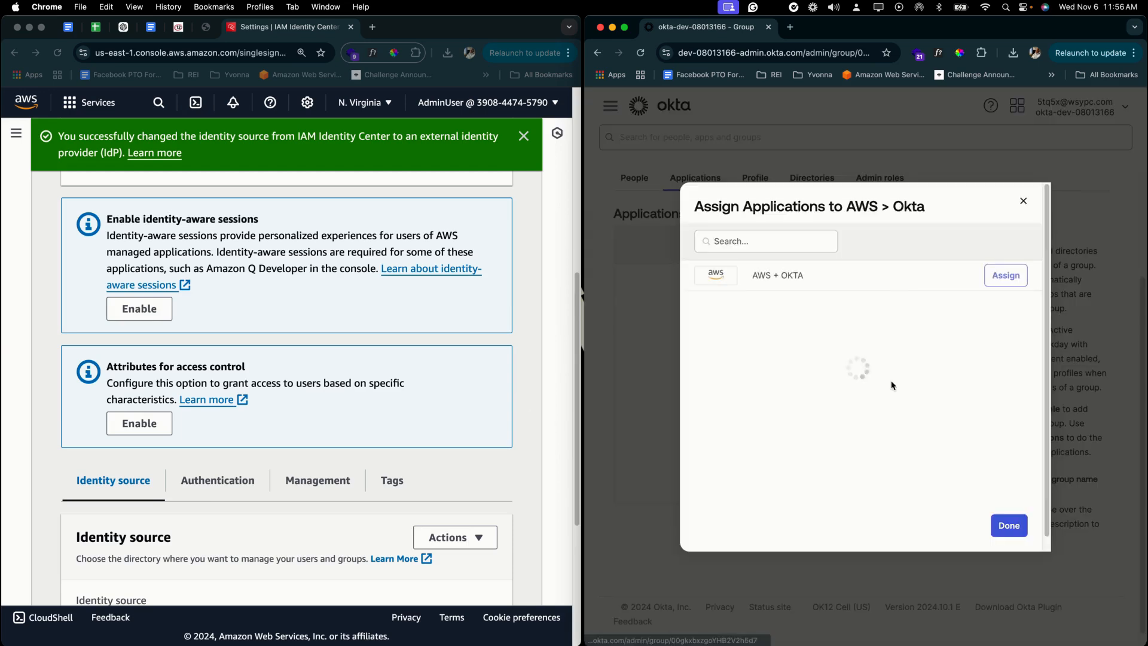
click(1018, 279)
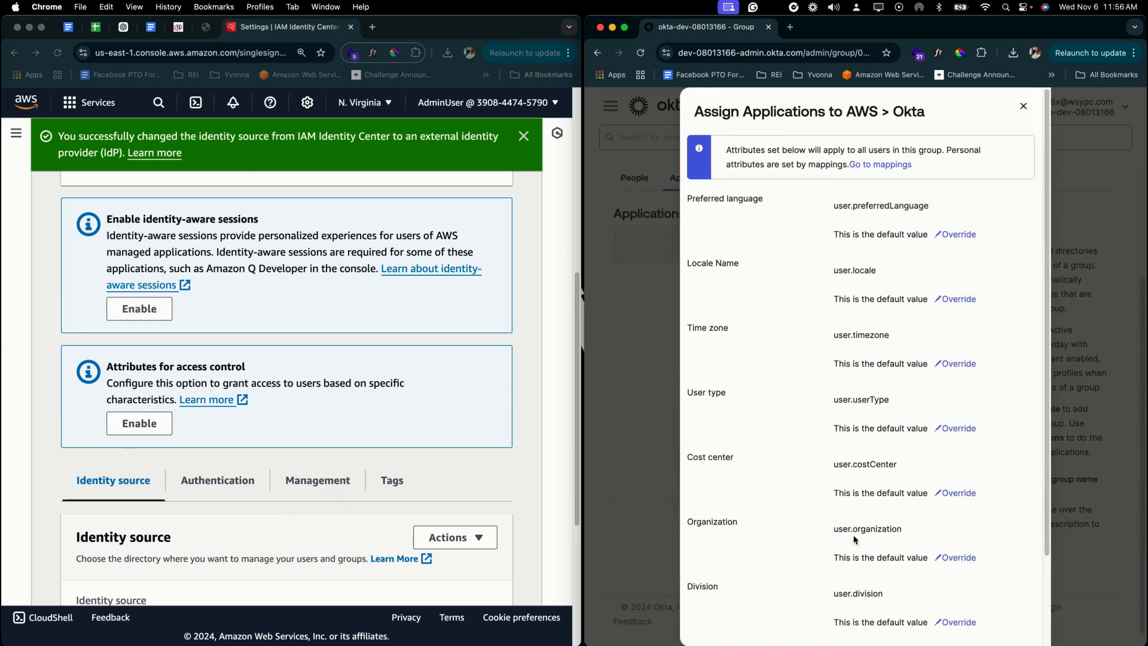
scroll(854, 540, down, 4)
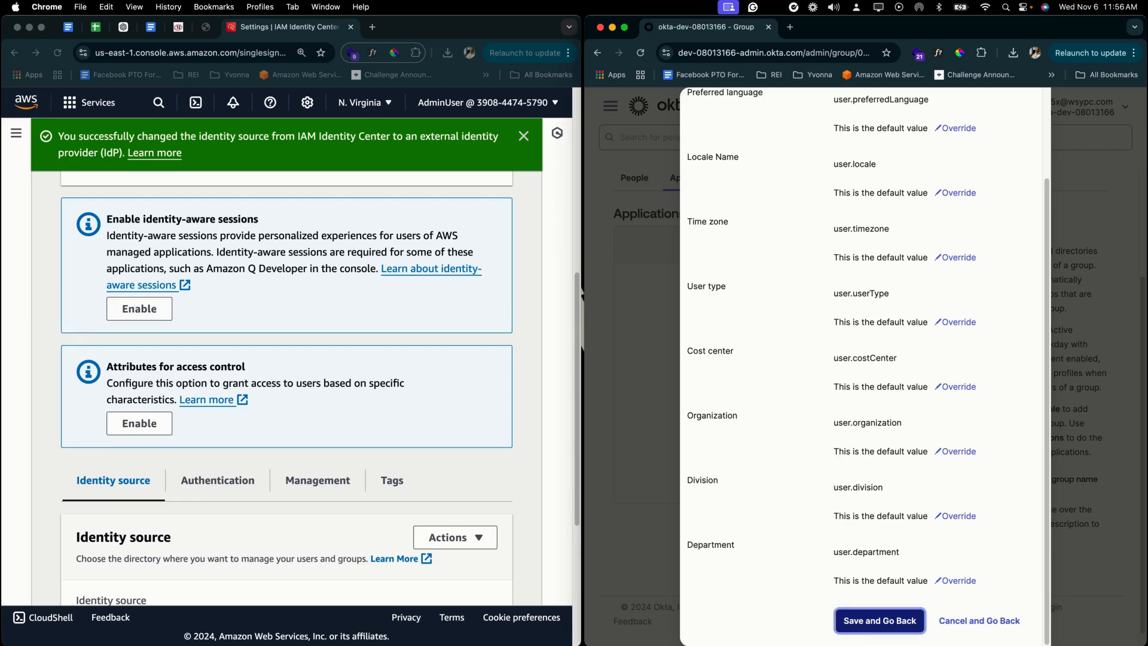
click(880, 621)
click(1009, 524)
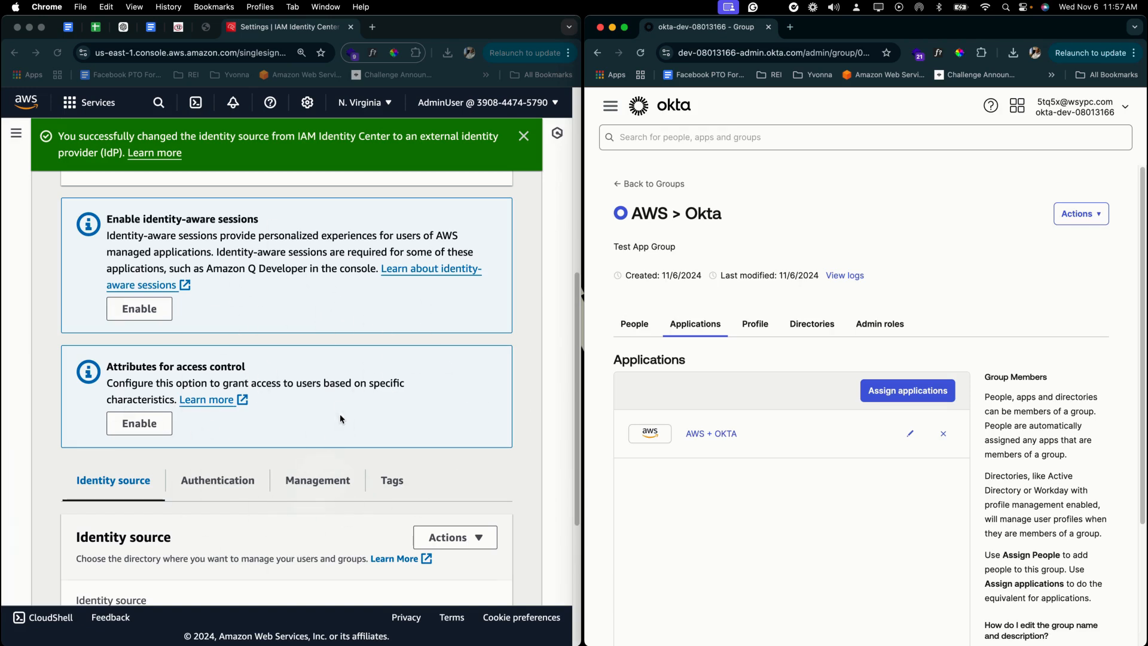
- Refresh the IAM Identity Center Users list to show the Okta-provisioned user
click(16, 132)
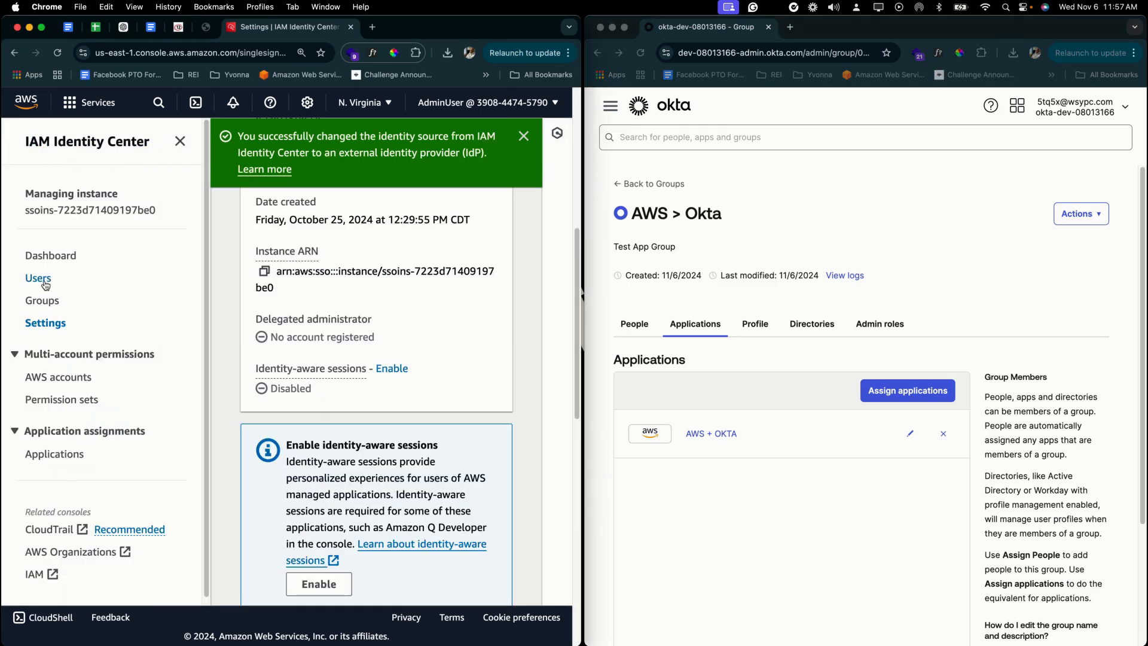
click(44, 284)
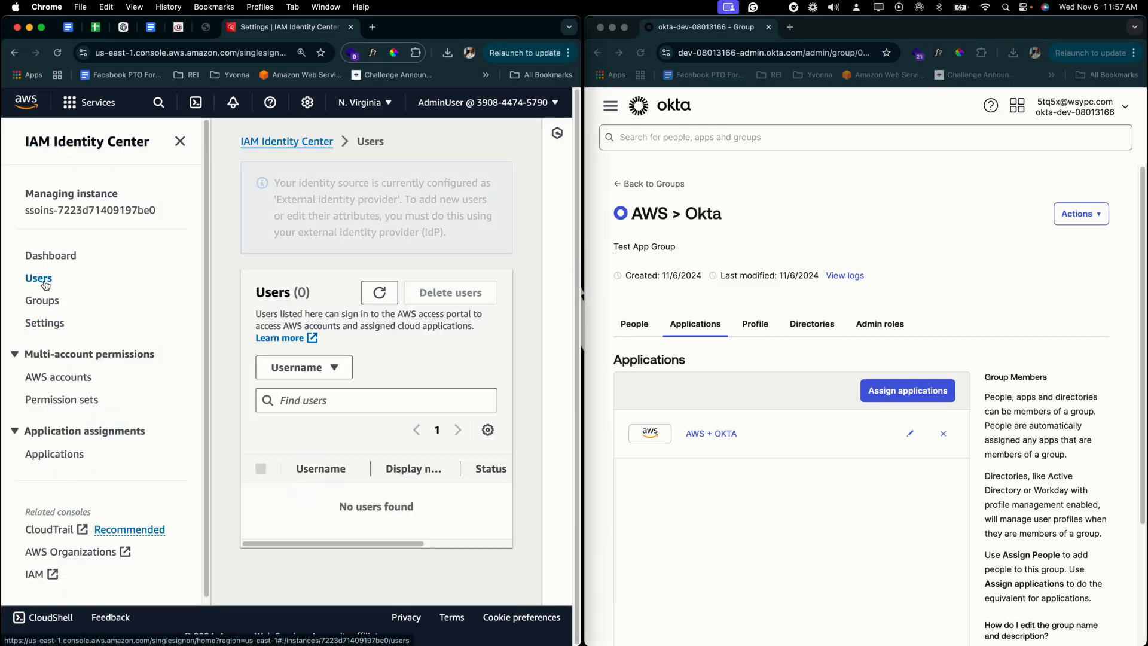
click(180, 141)
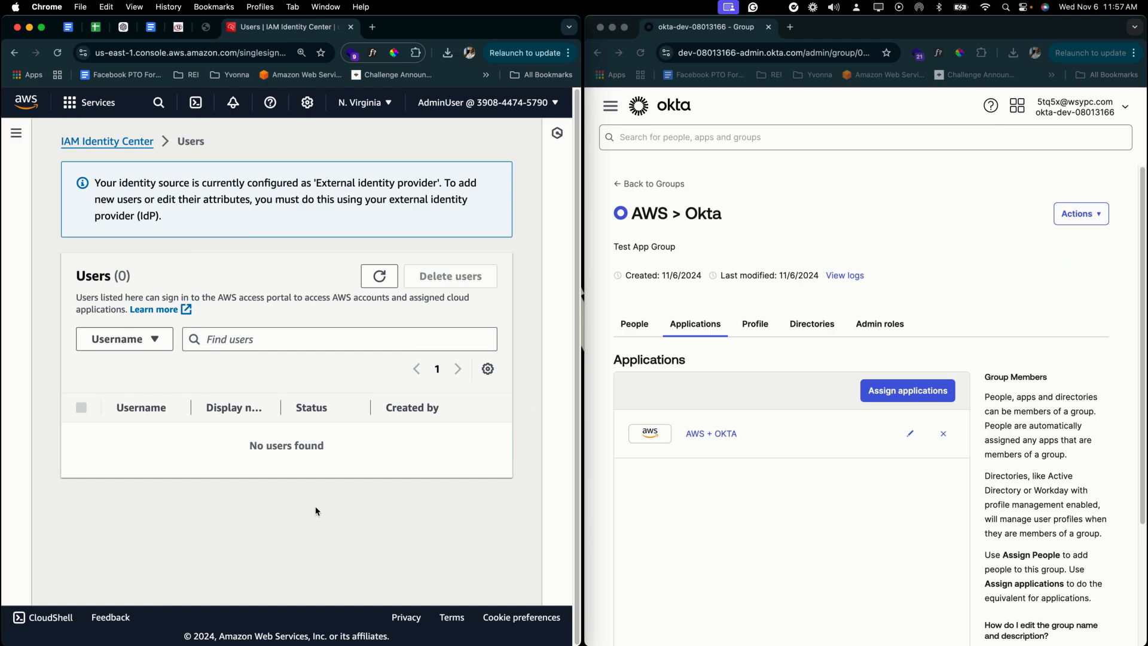
click(390, 284)
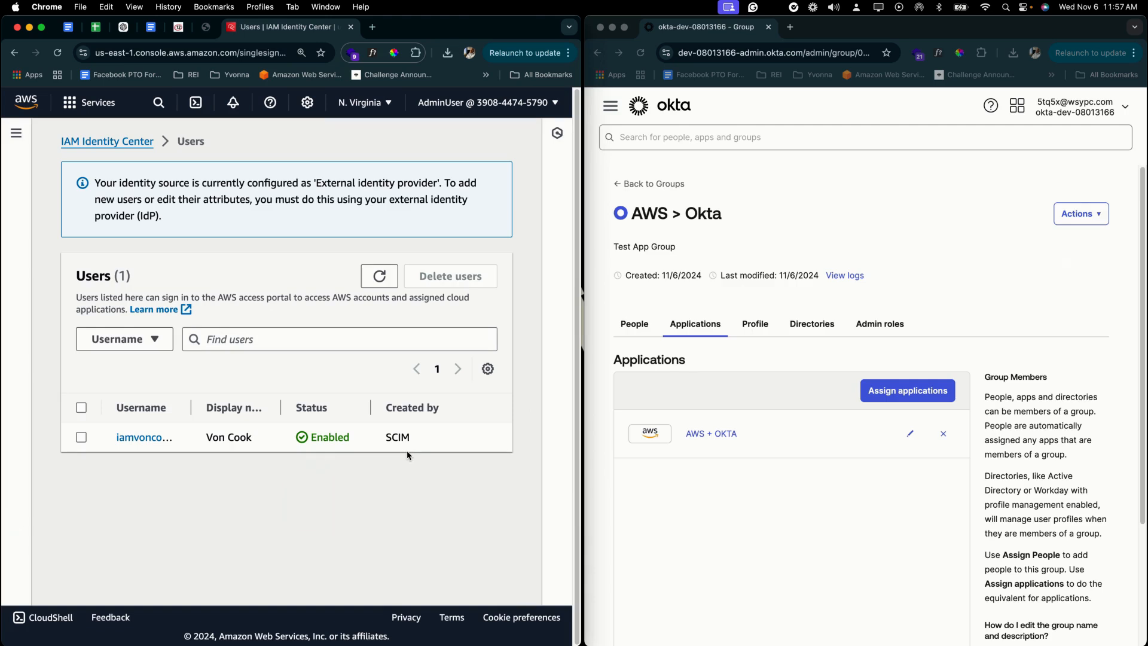
click(740, 498)
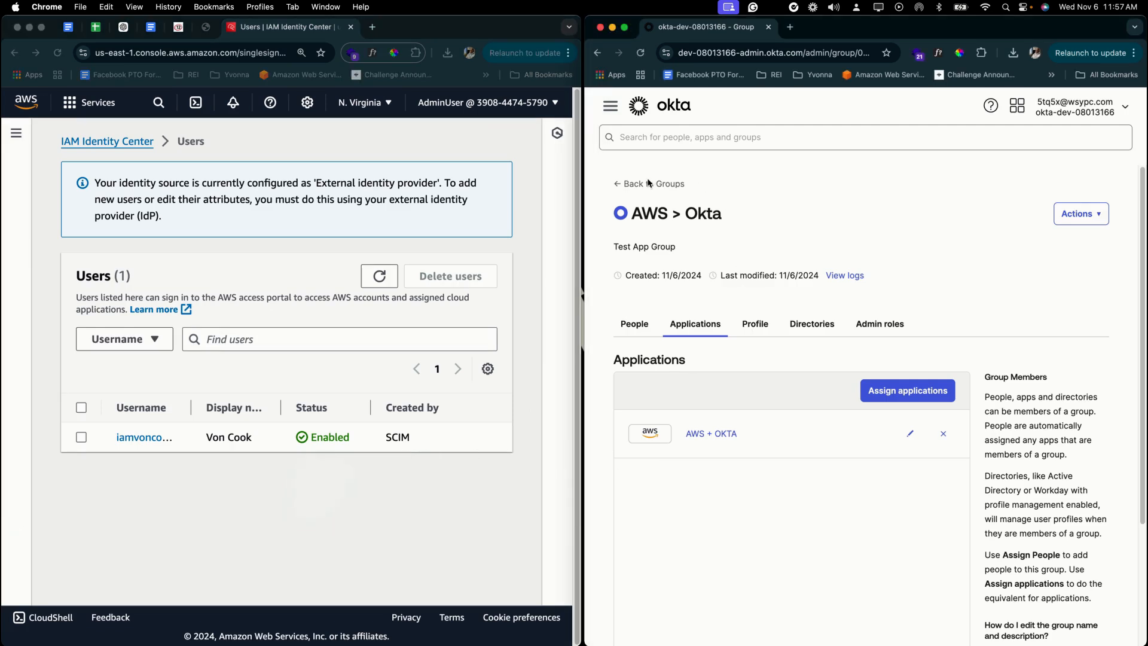
click(649, 183)
- Go to Okta's Applications list and sign out of the admin console
click(608, 108)
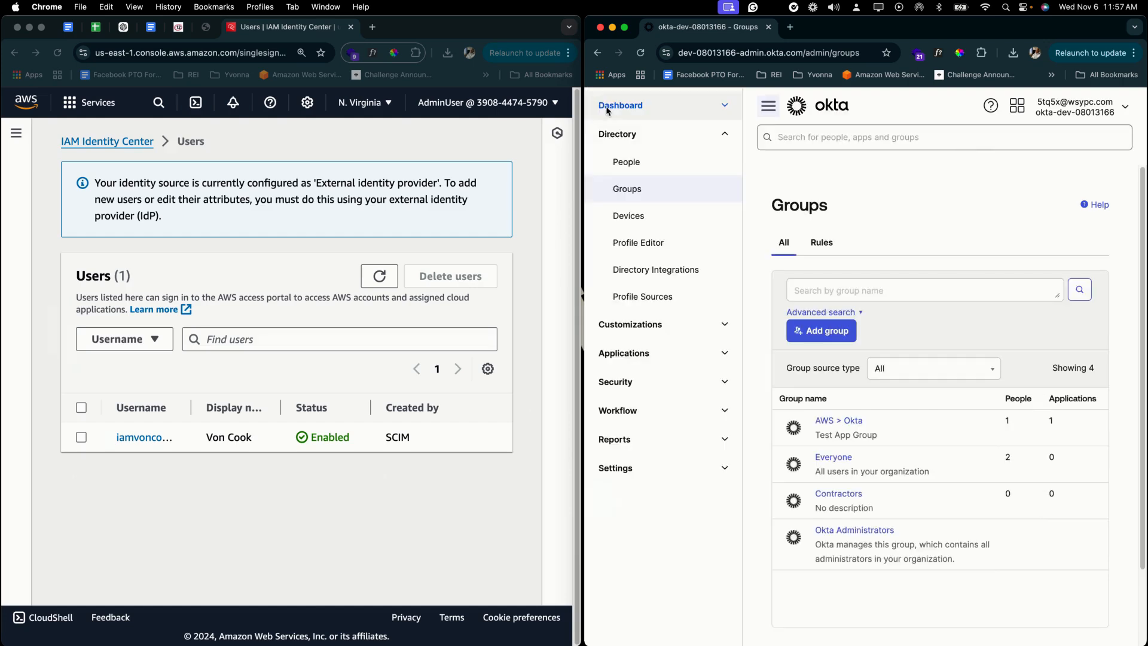
click(657, 358)
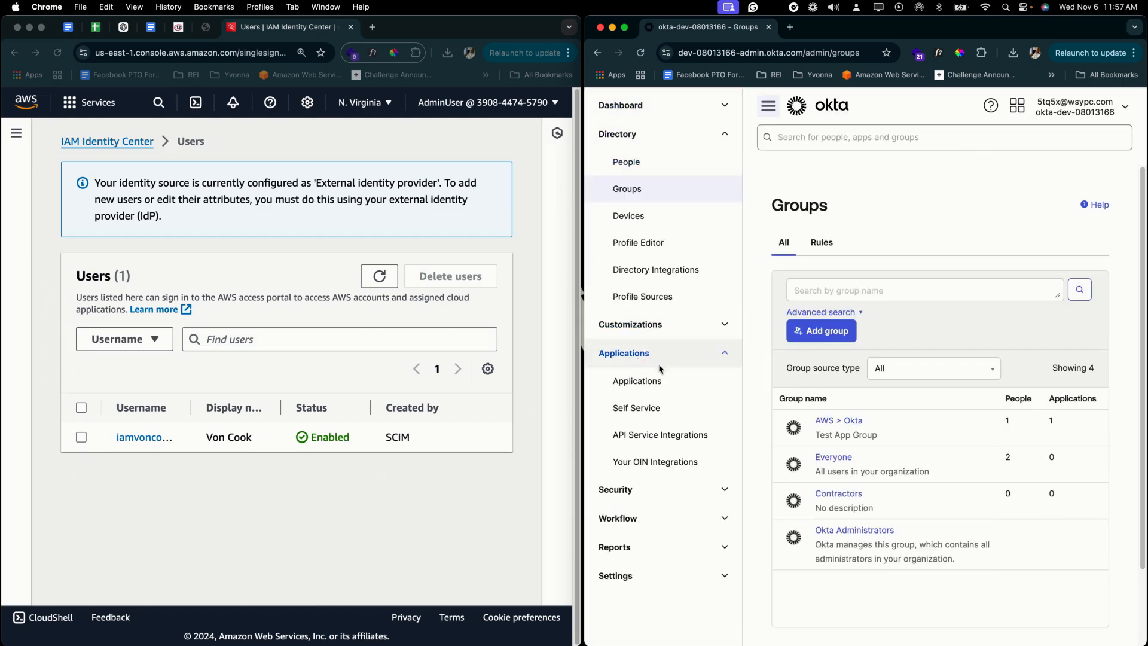
click(662, 378)
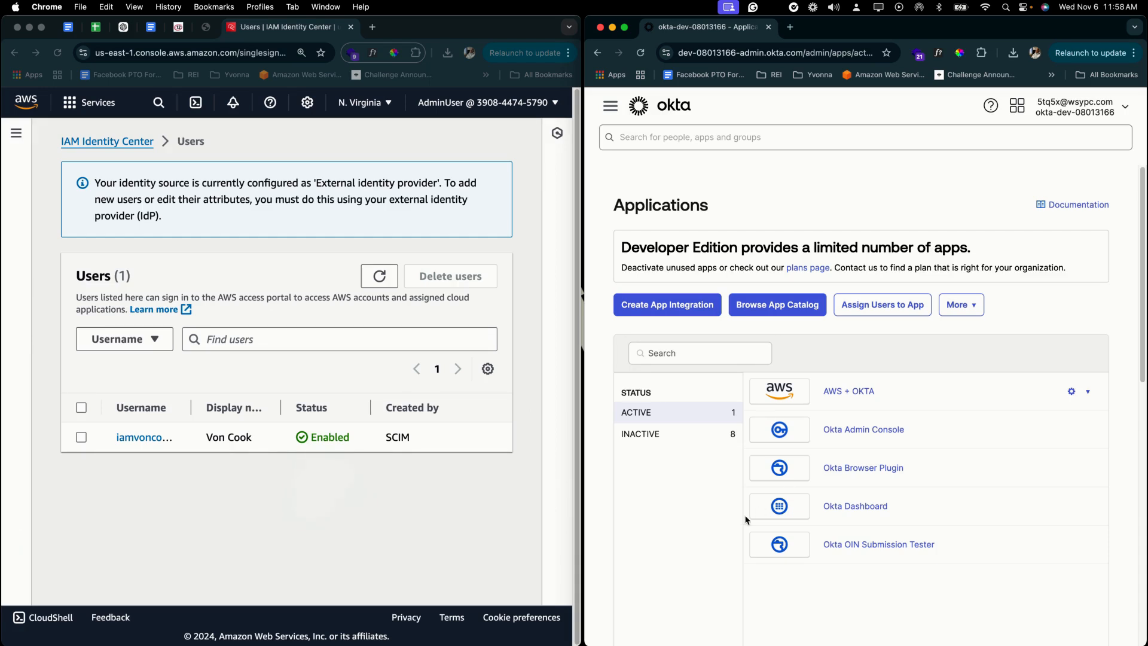
click(1076, 107)
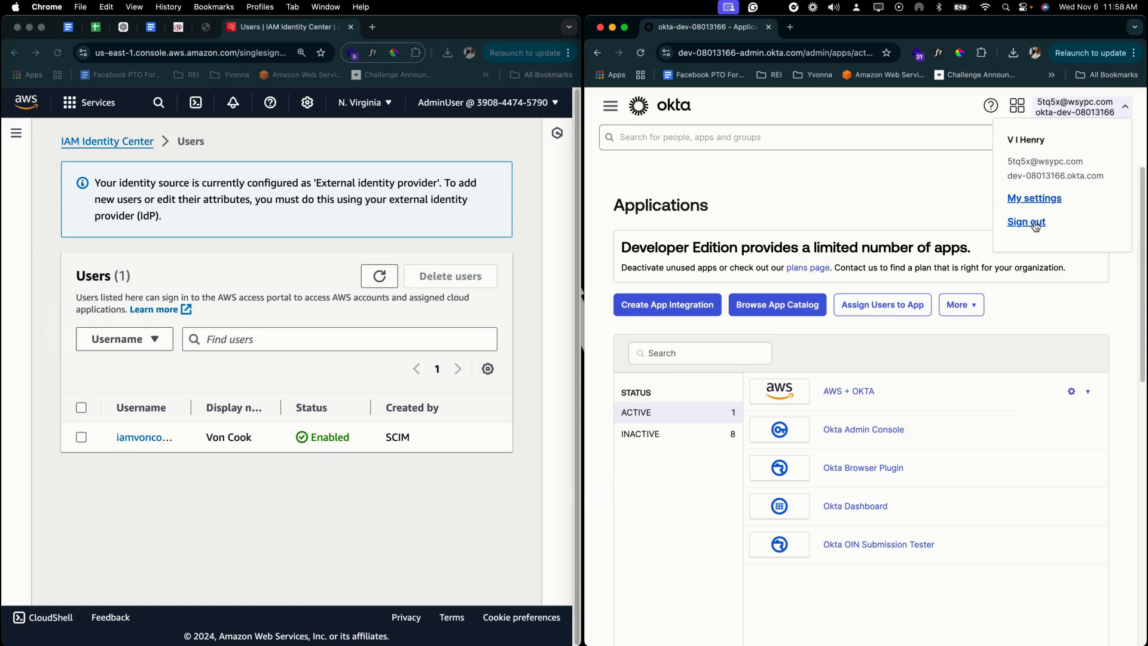
click(1035, 223)
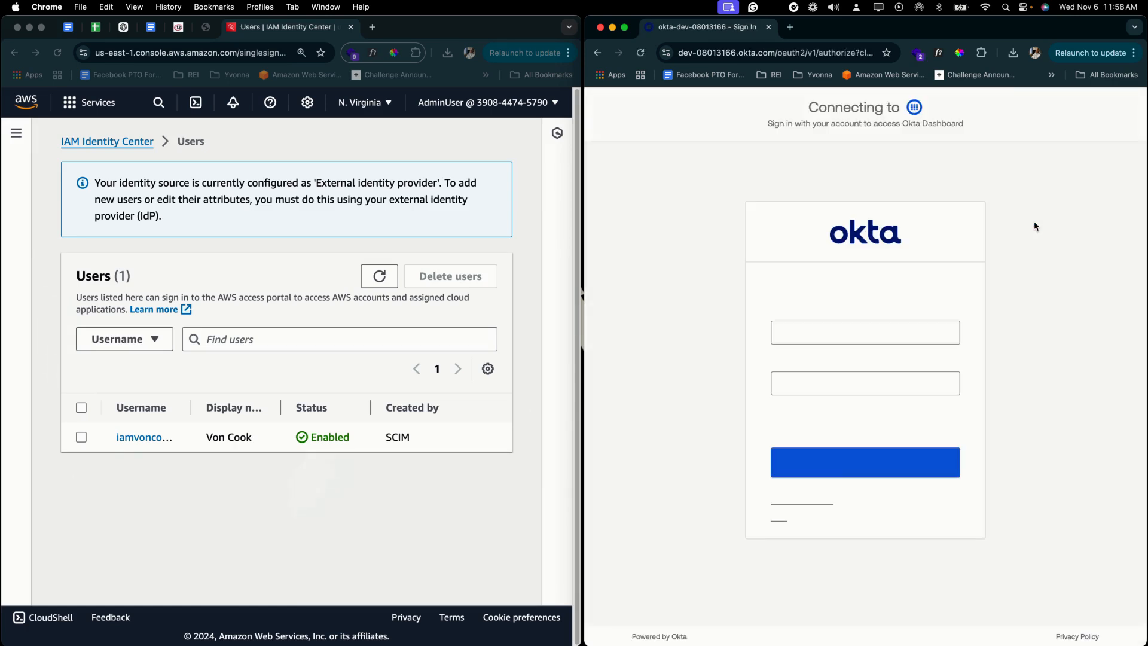
- Sign in to Okta with the test user's username and password
key(super+a)
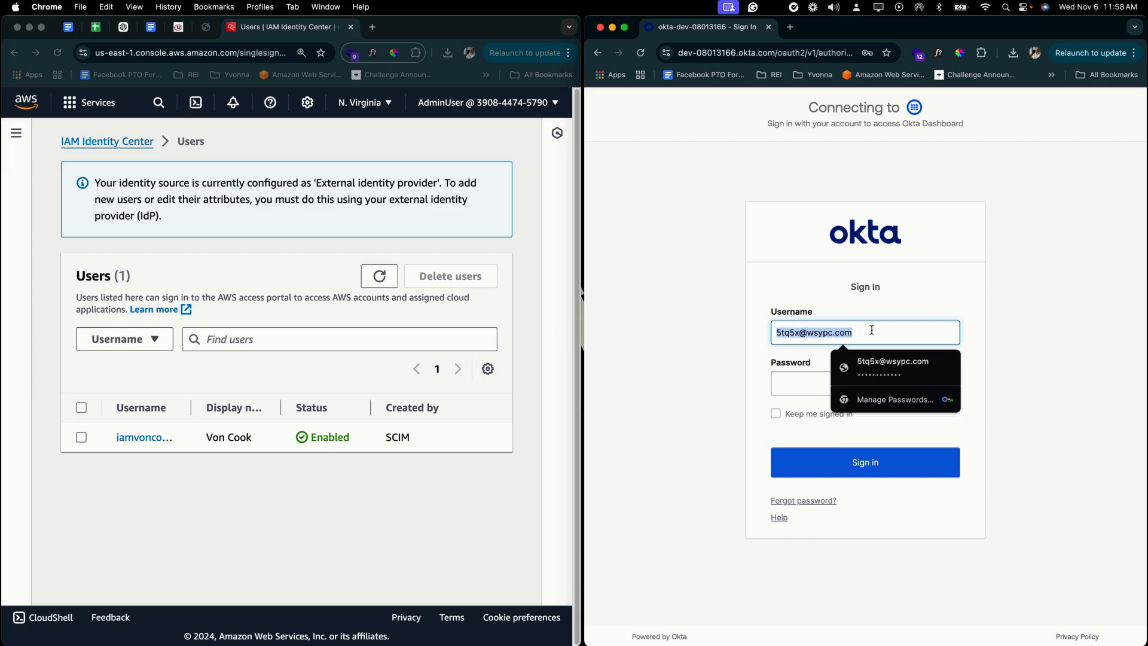
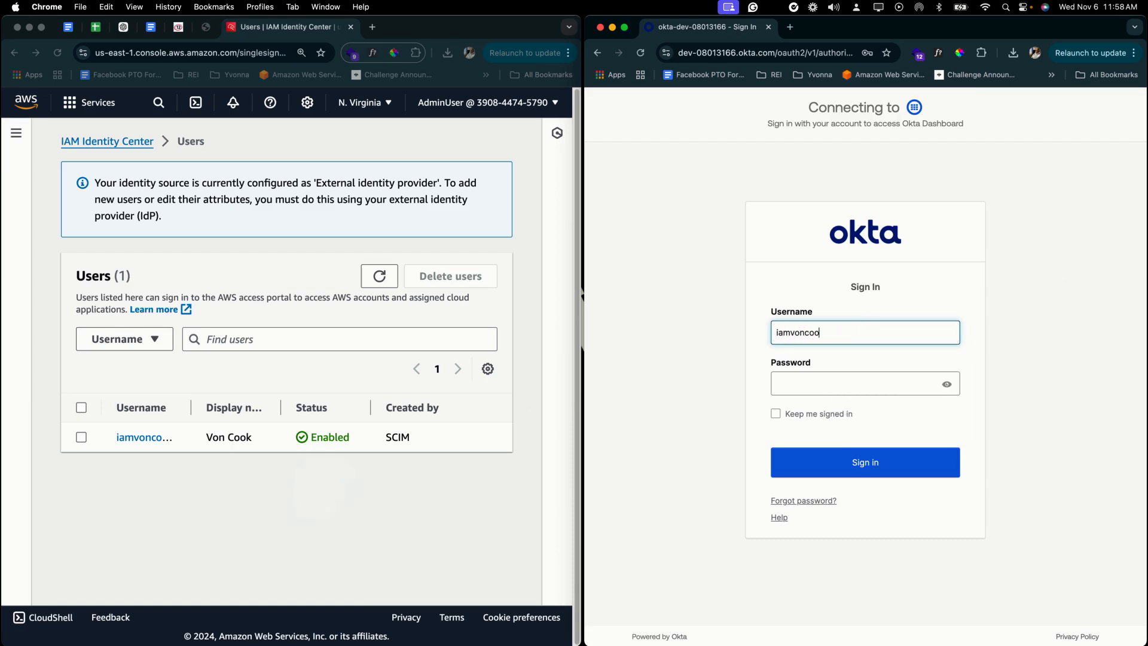
key(Tab)
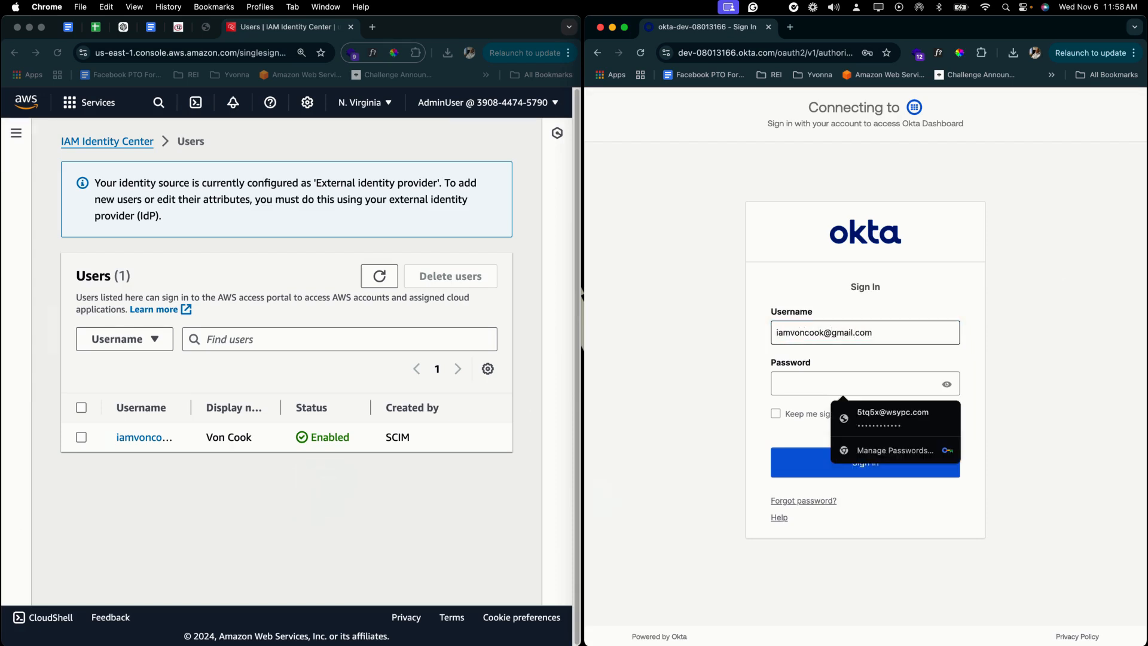
text(*********)
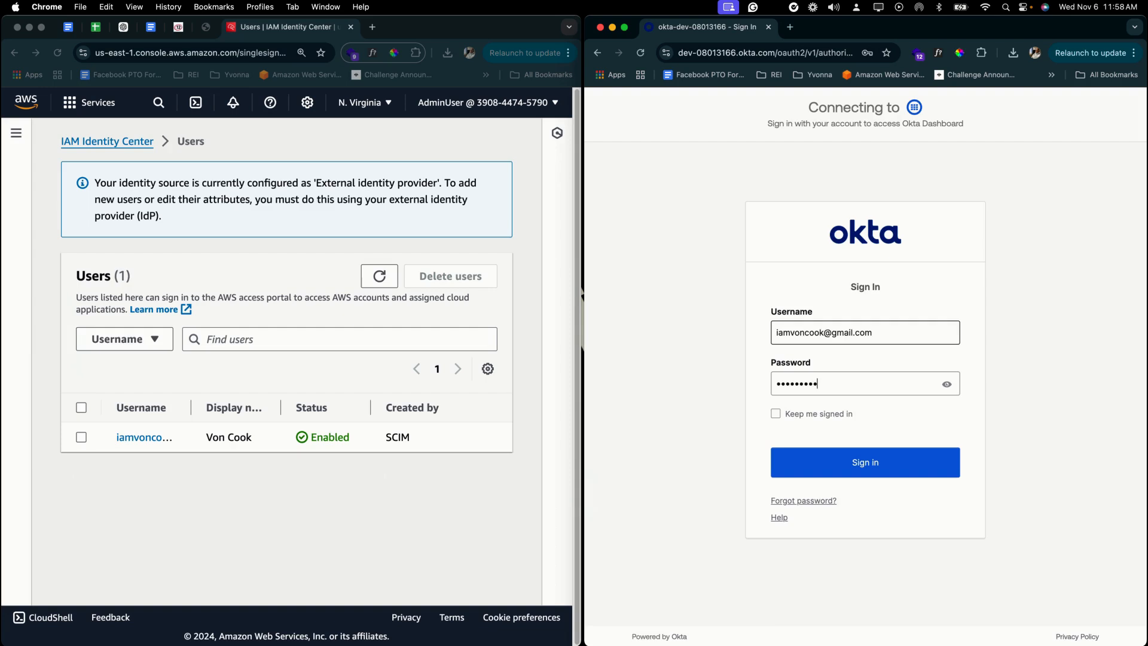
key(Return)
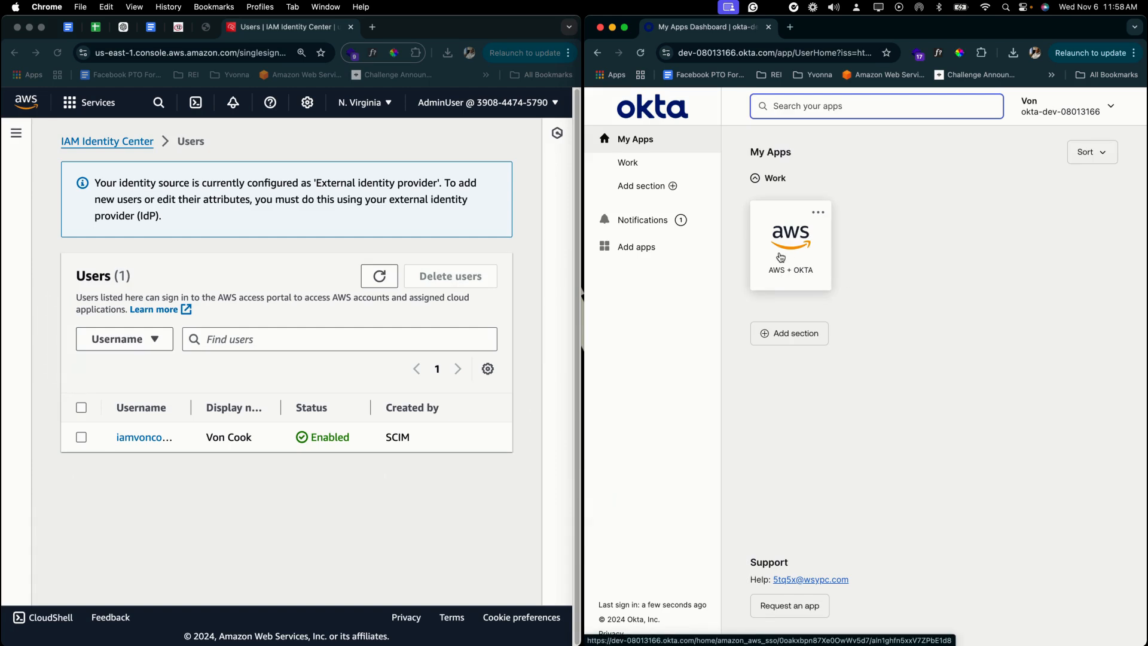
- Launch the AWS + OKTA tile, verify with the user's password, and continue to the access portal
click(781, 257)
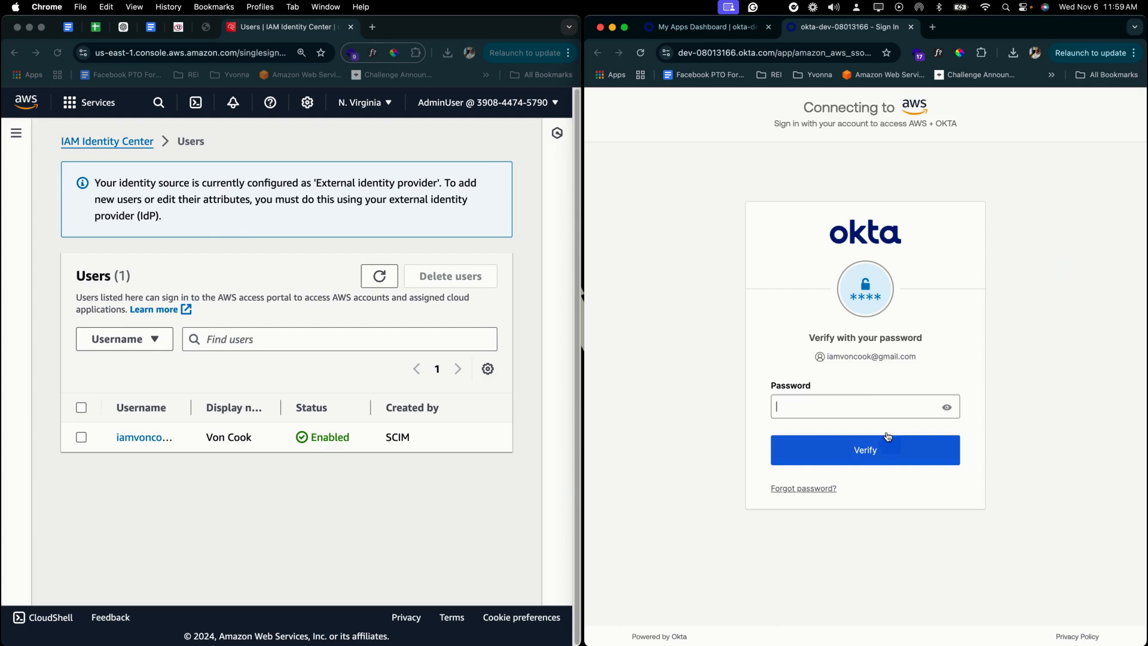
click(868, 403)
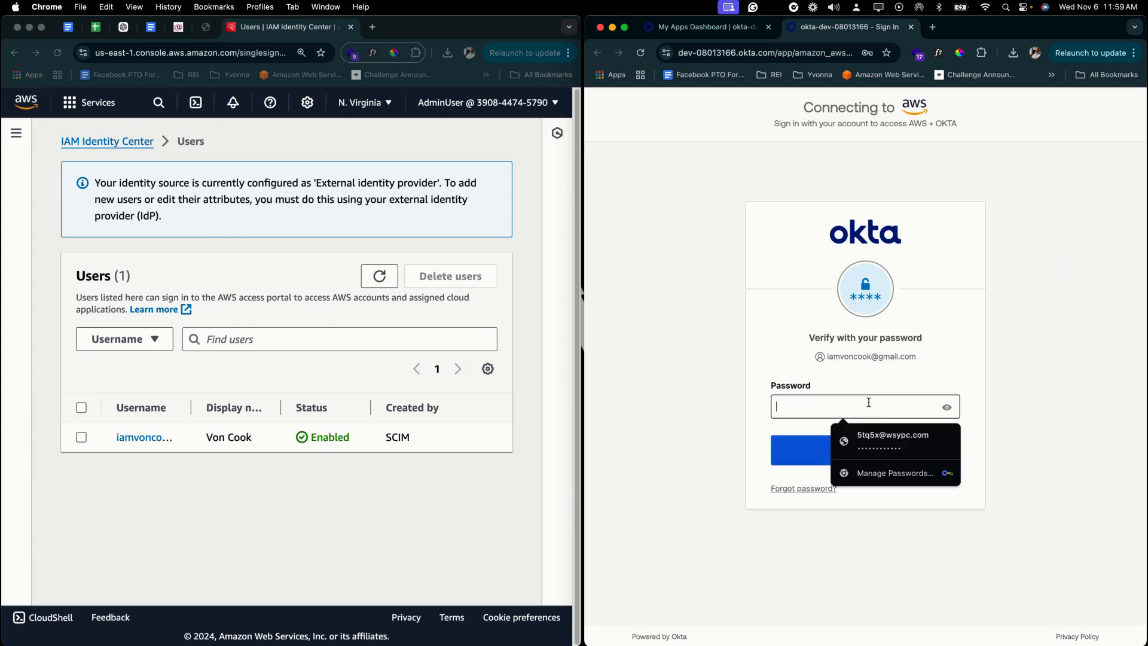
text(*****)
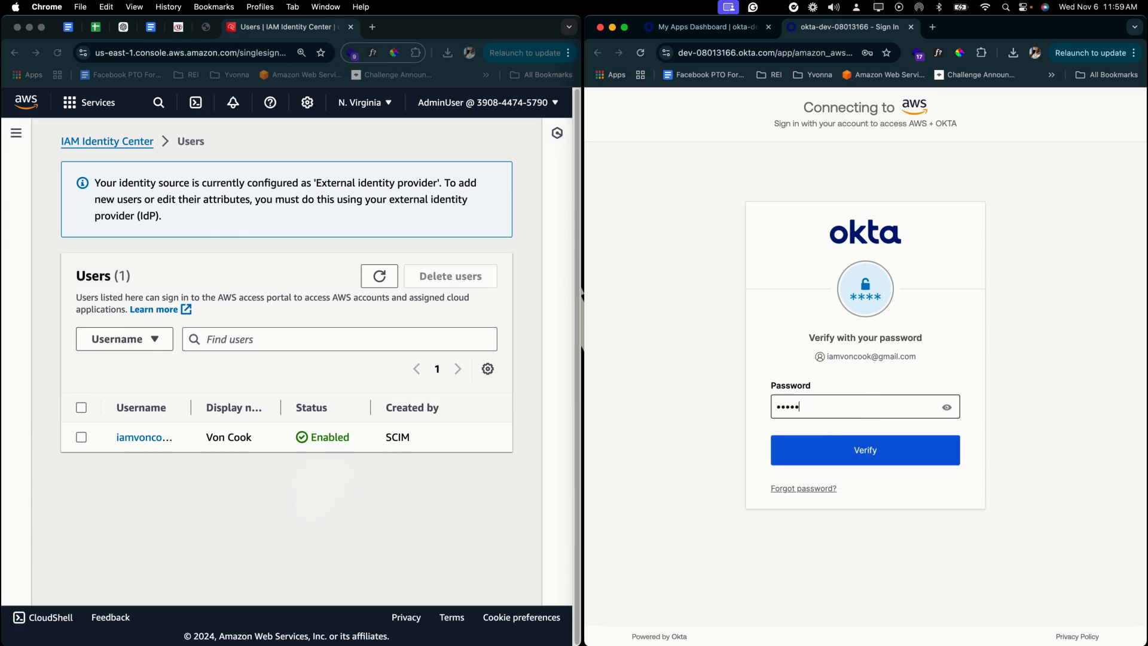
text(******)
key(Return)
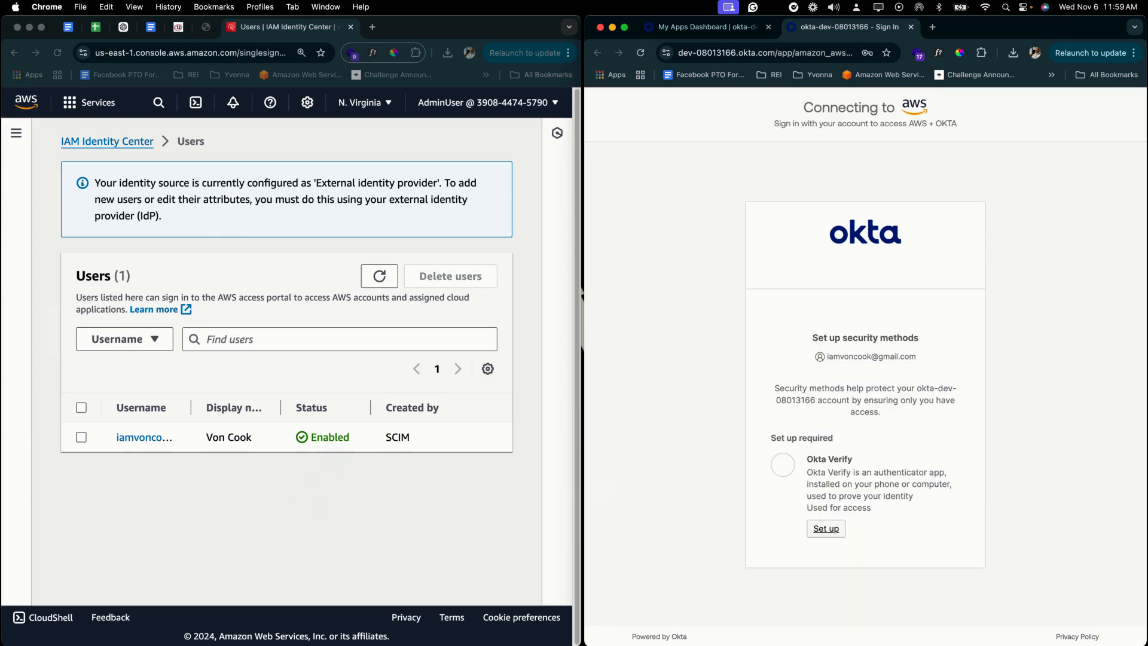
click(881, 85)
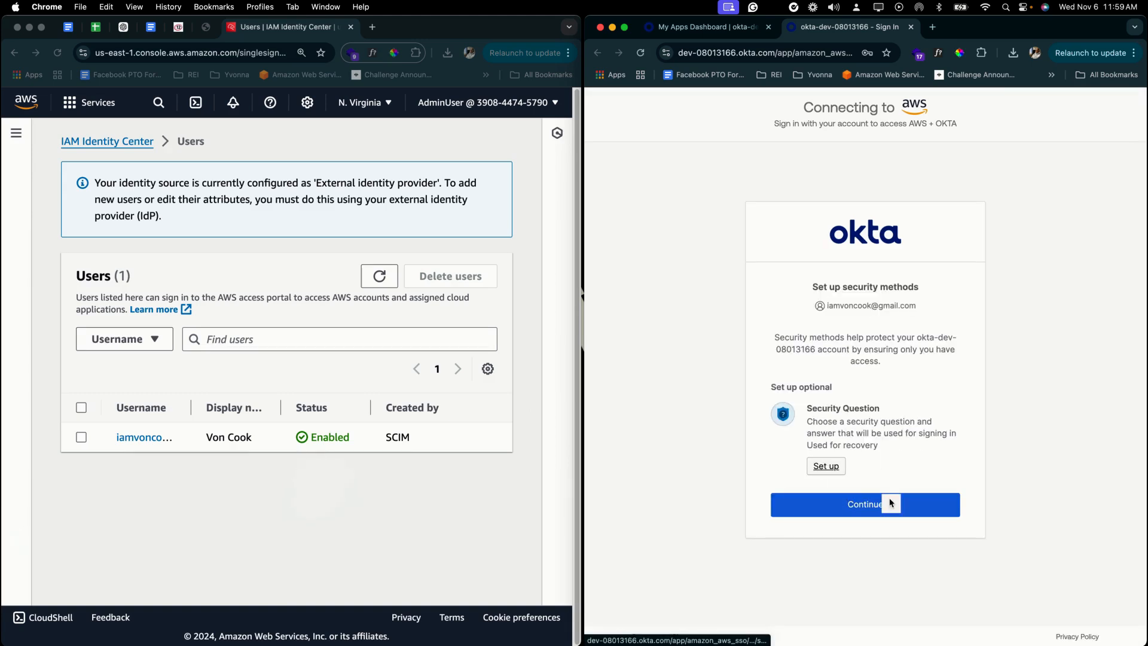
click(890, 504)
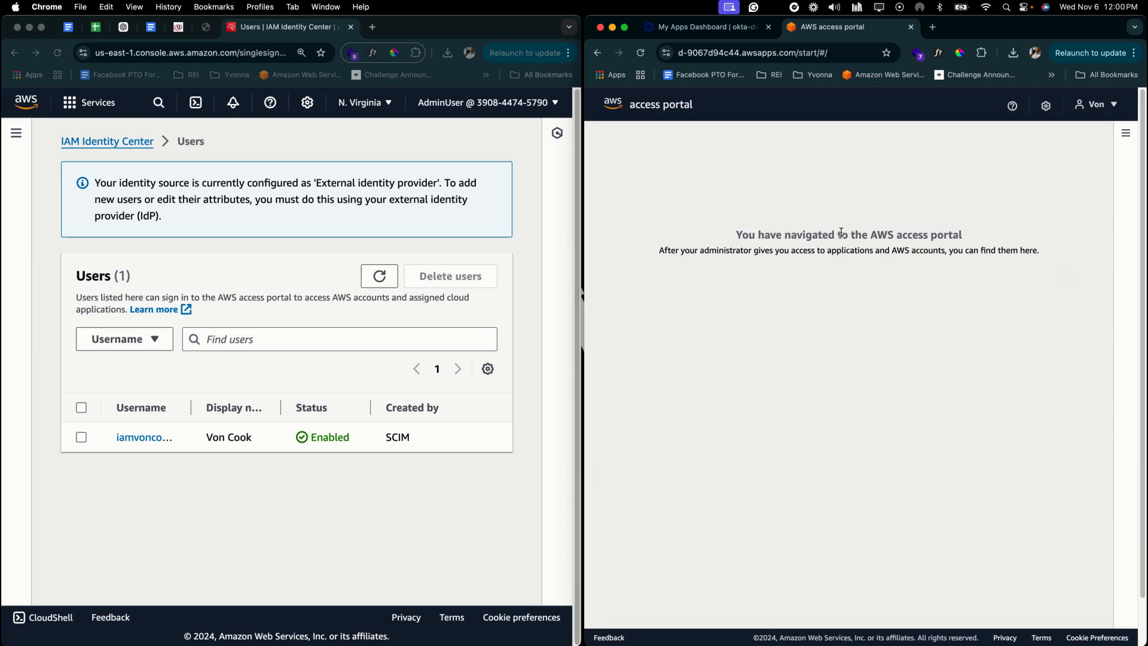
- Sign the test user out of the AWS access portal and out of Okta
click(1097, 104)
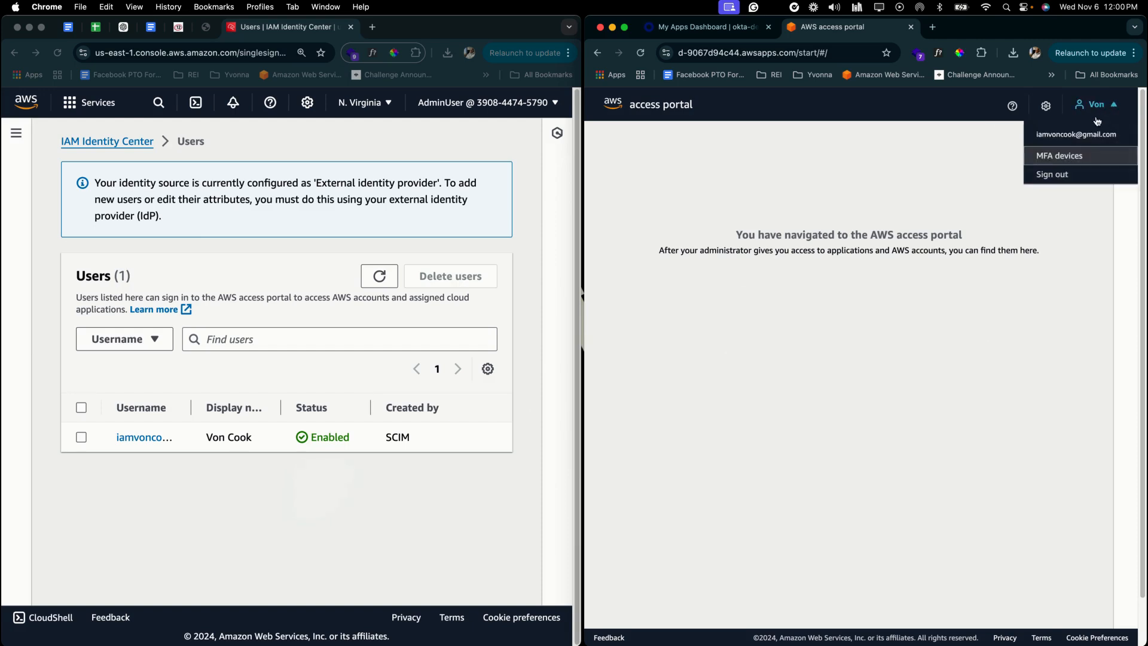
click(1064, 174)
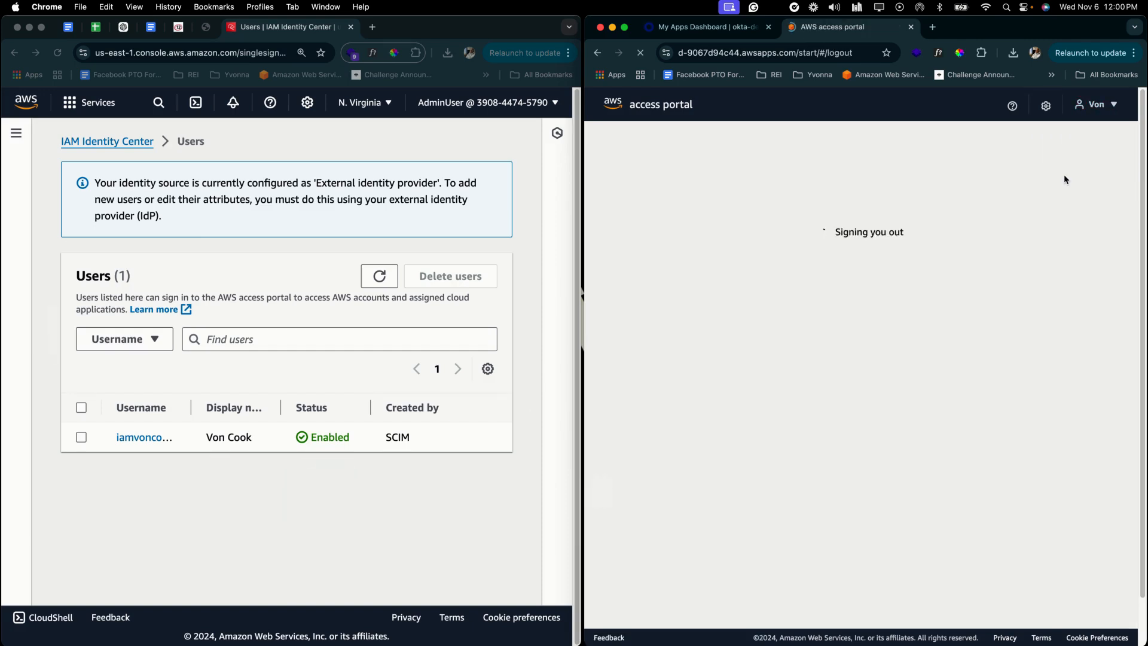
click(911, 28)
click(1112, 111)
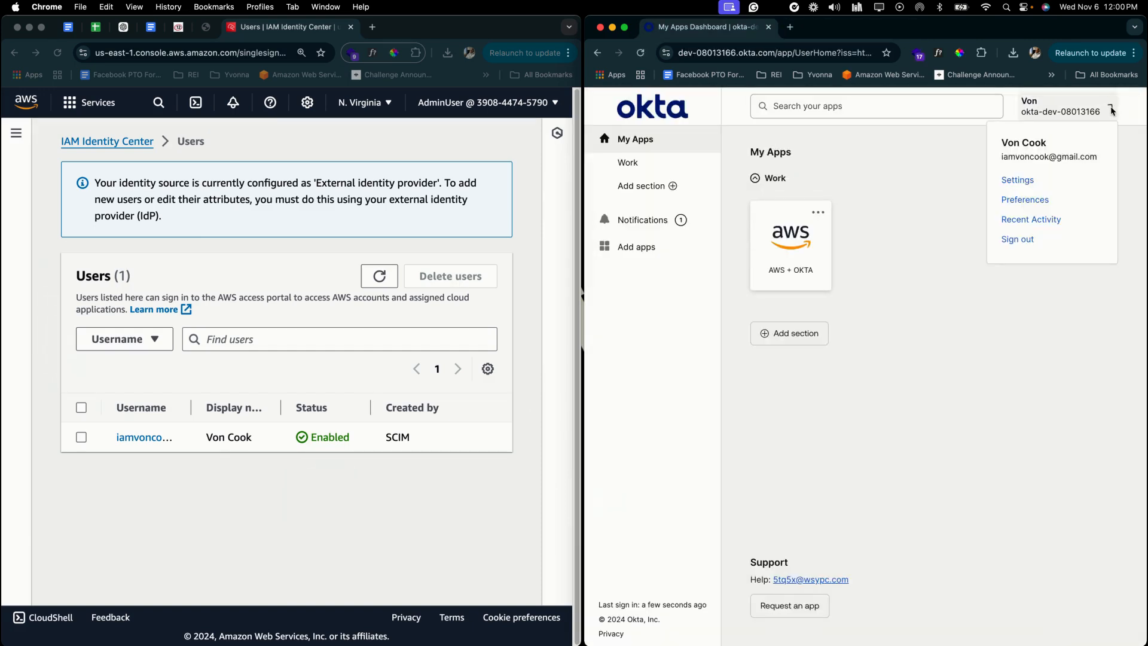
click(1016, 246)
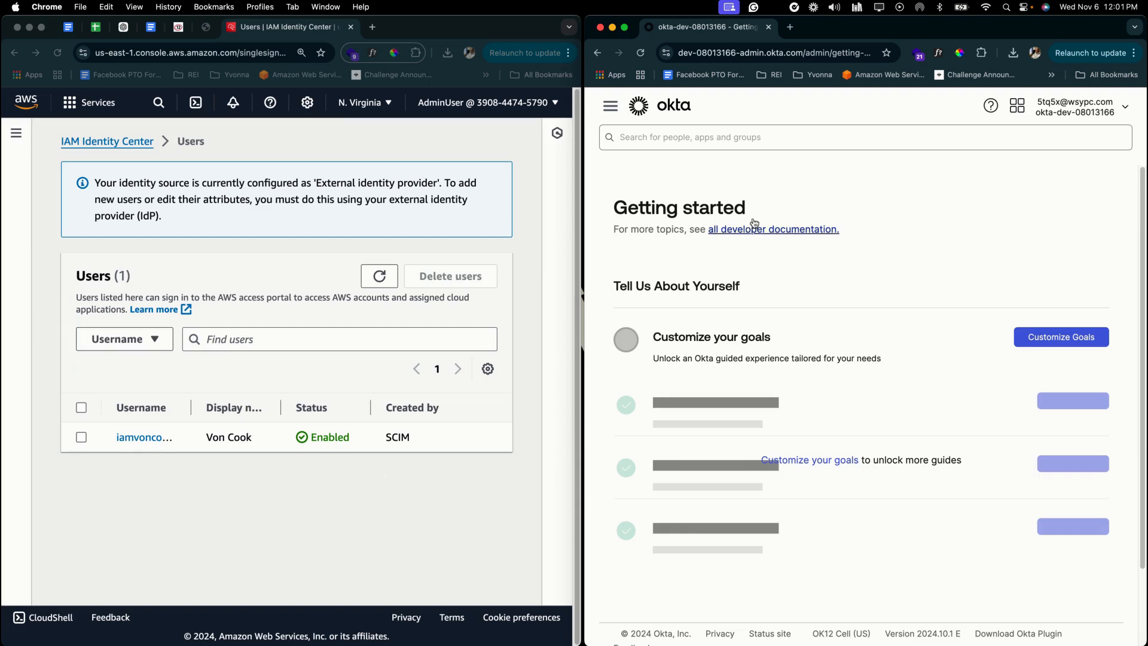
- Open Directory > People in the Okta admin console
click(610, 108)
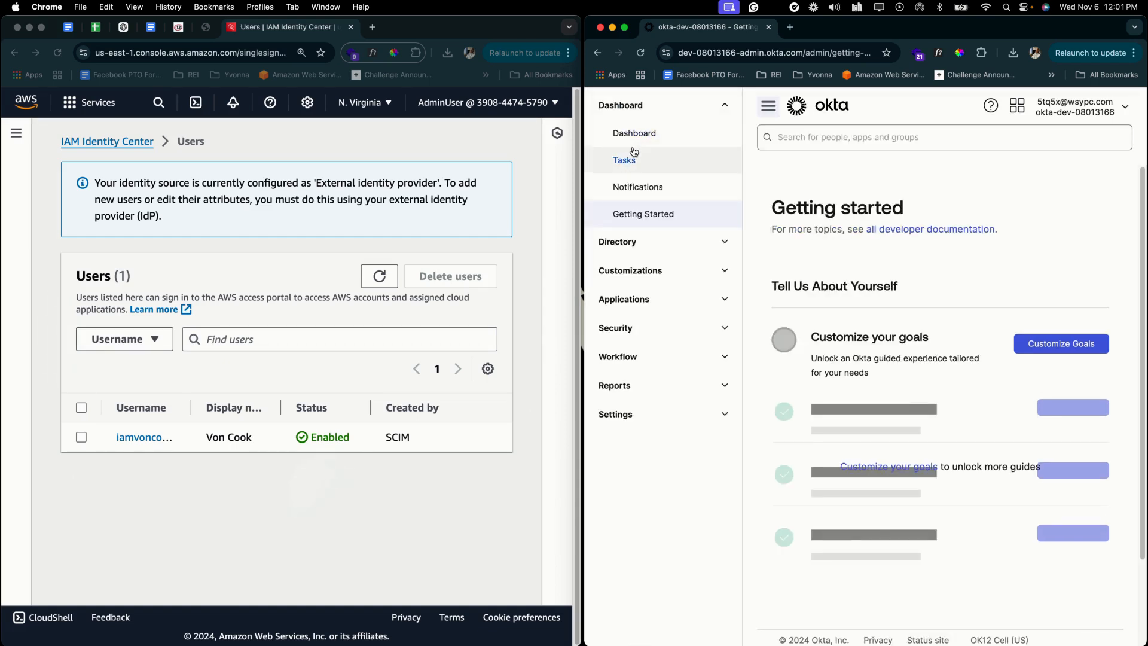
click(613, 241)
click(638, 270)
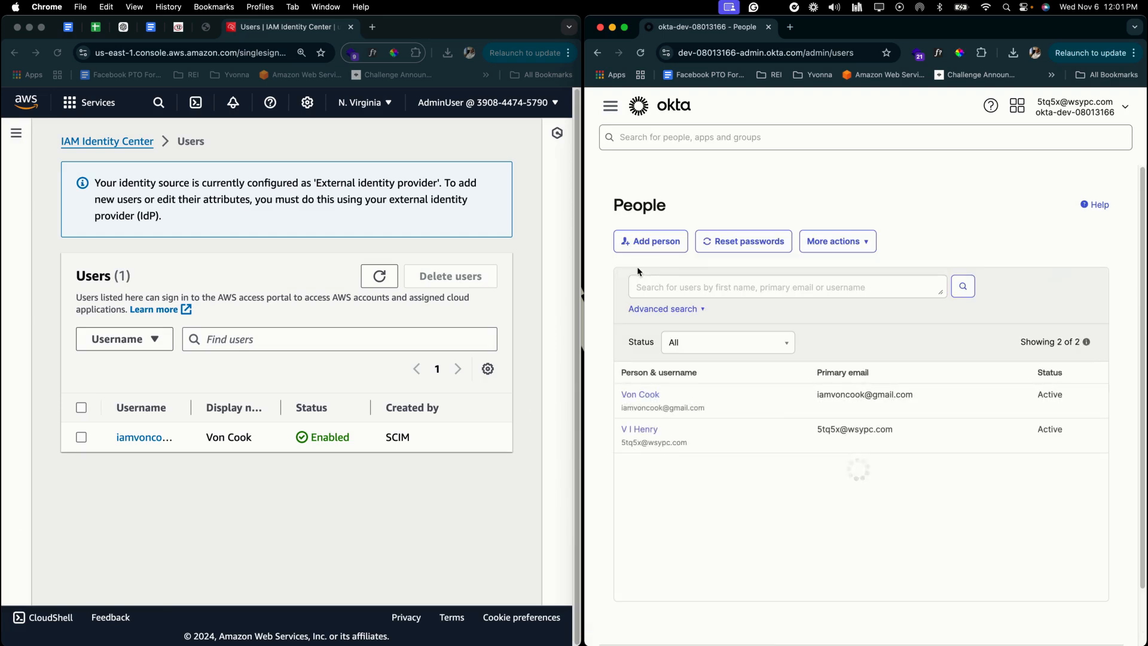
- Deactivate the test user in Okta, then refresh the AWS Users list to see them Disabled
click(649, 396)
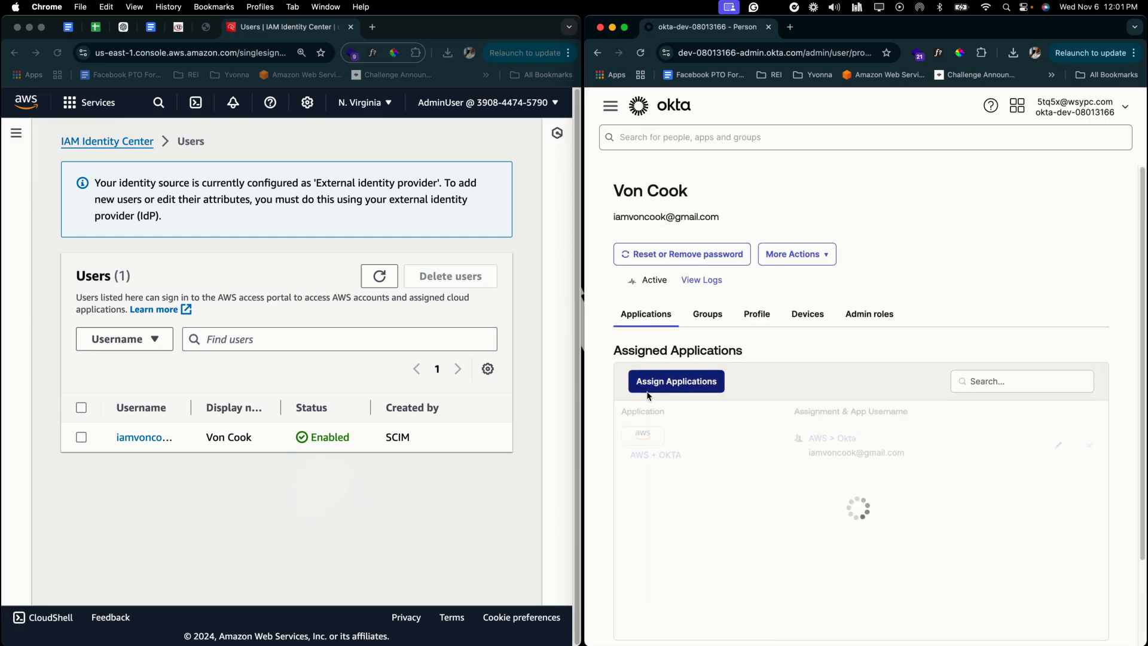
click(806, 258)
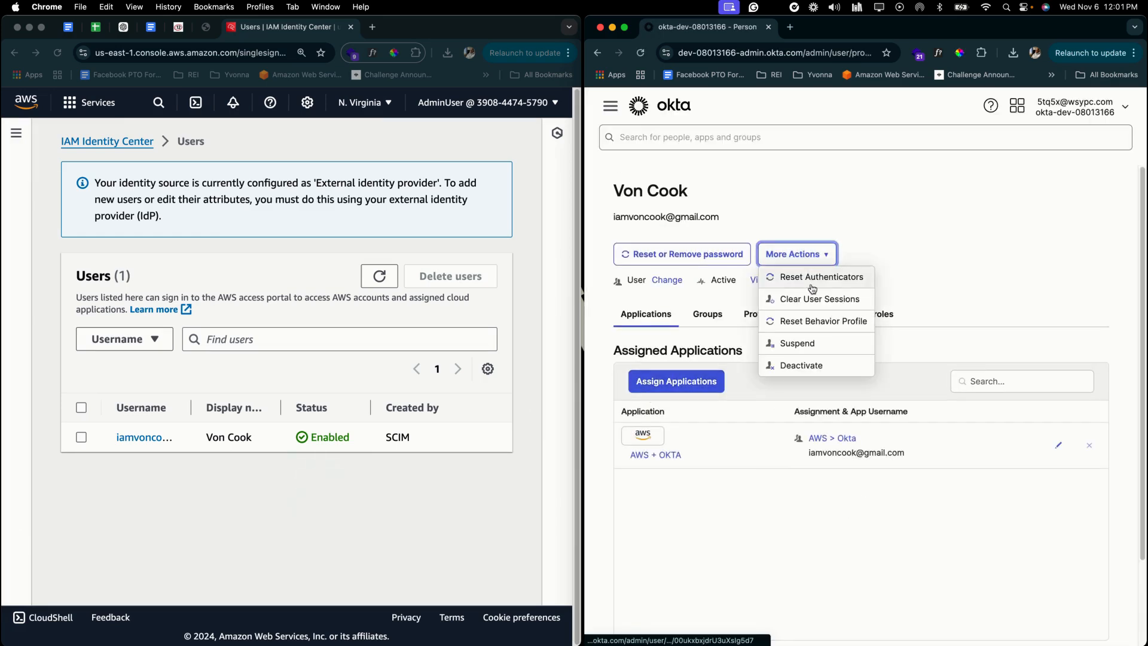
click(828, 365)
click(950, 427)
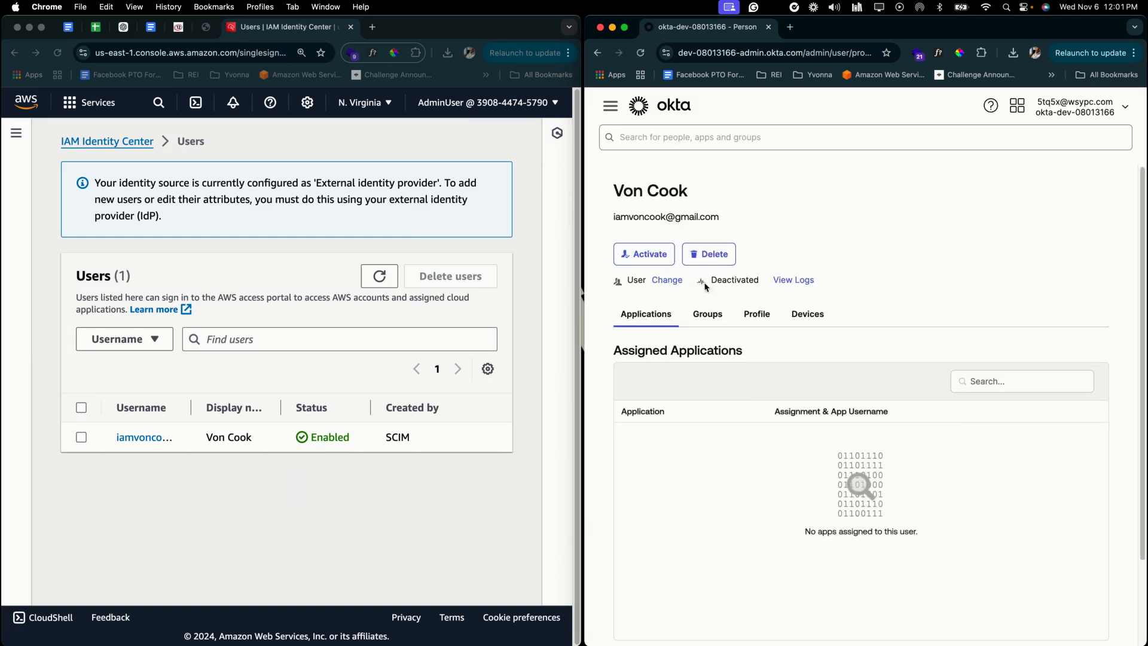
click(378, 280)
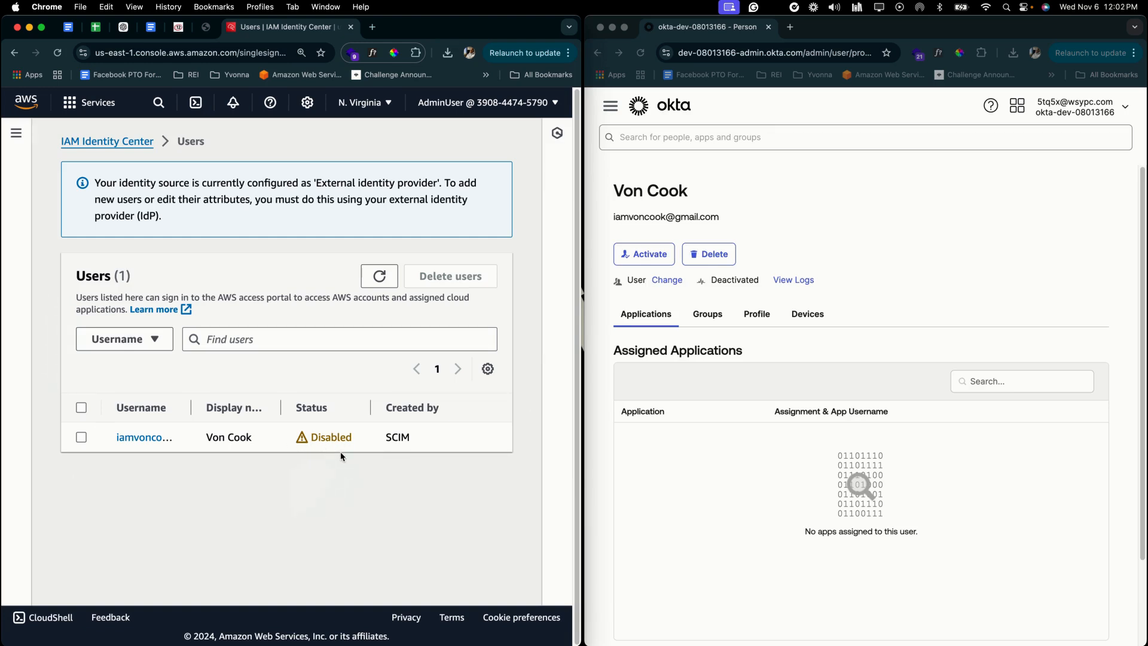
click(736, 471)
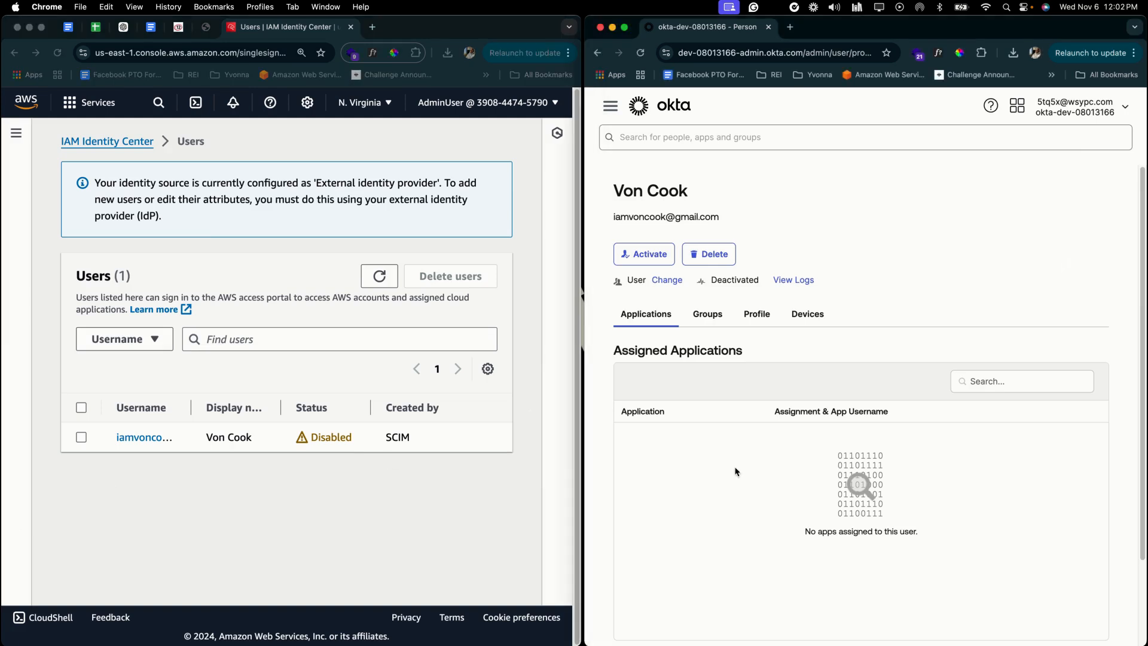
- Delete the deactivated test user from Okta and reload the People list
click(710, 253)
click(980, 431)
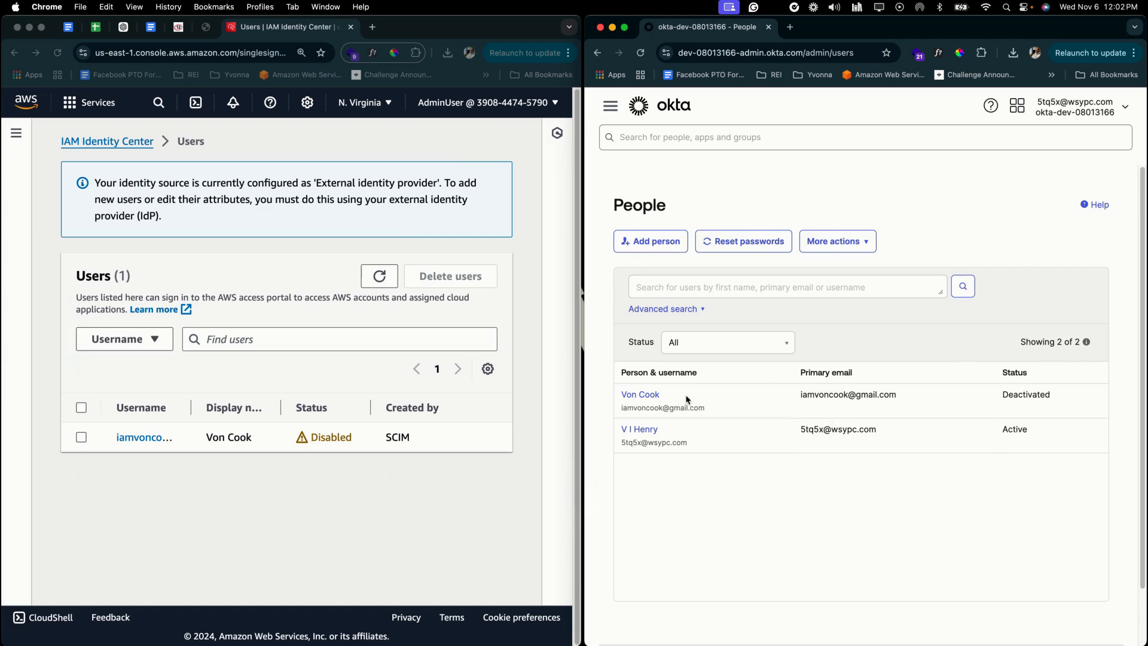
click(640, 53)
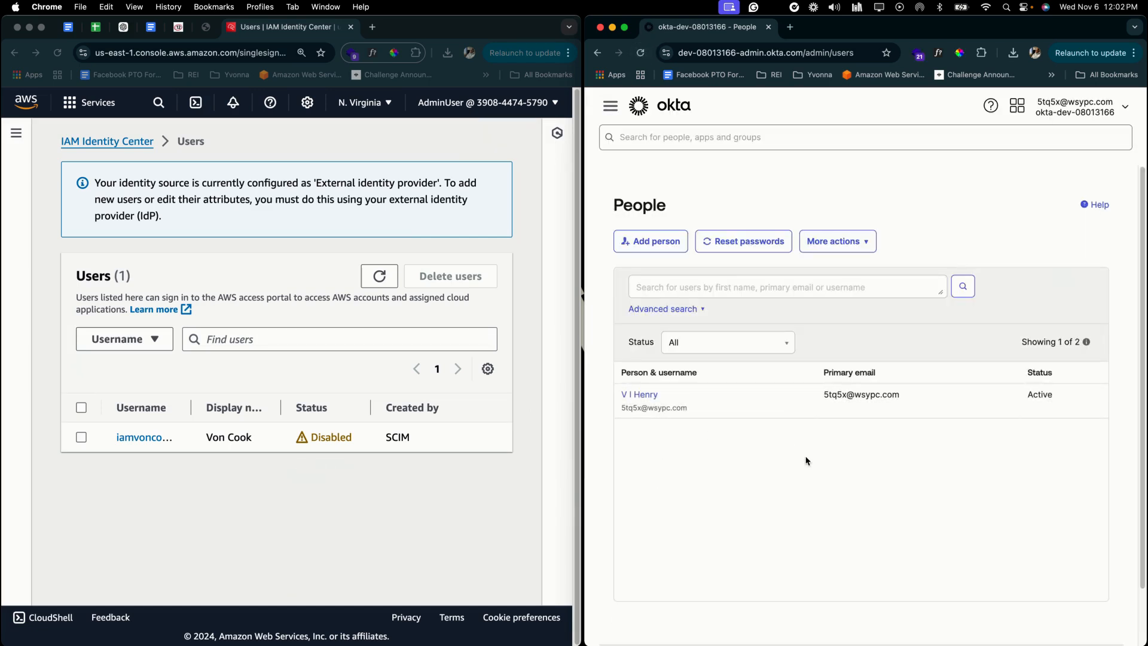
- Delete the remaining SCIM-provisioned user from the IAM Identity Center Users list
click(72, 367)
click(81, 437)
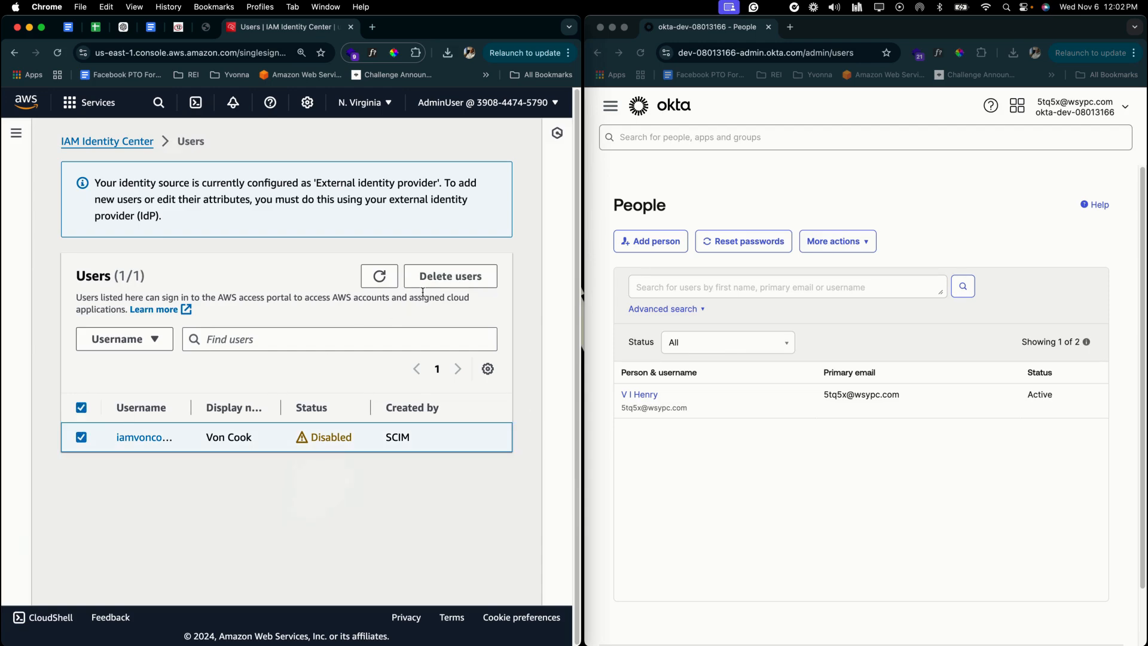
click(451, 275)
click(469, 472)
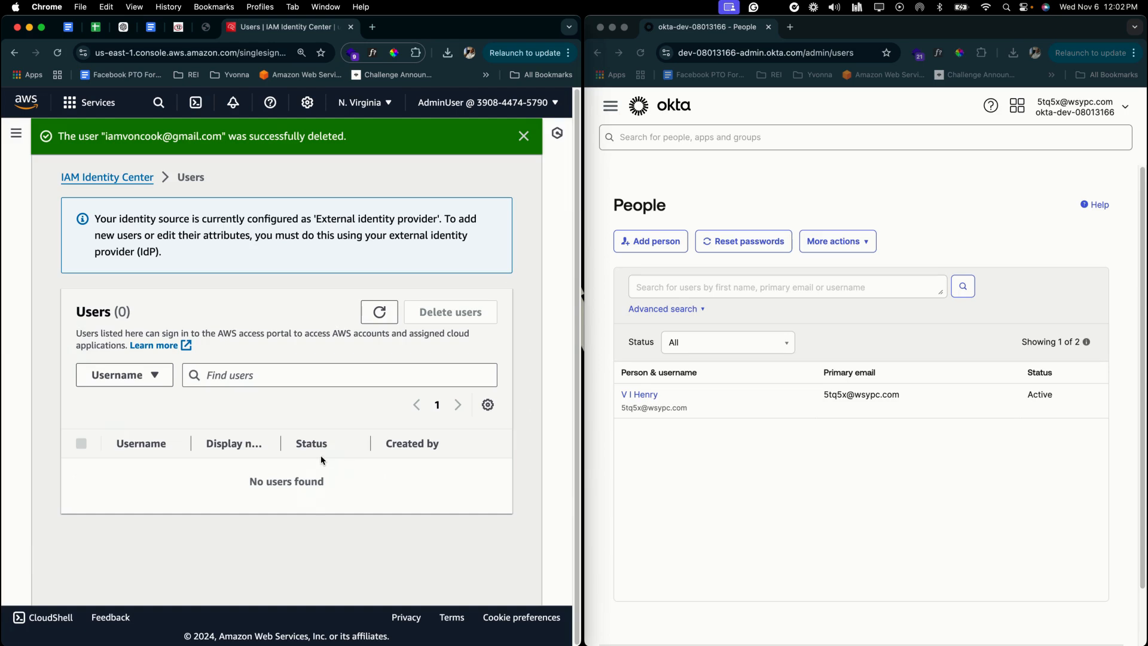
- Open the Identity source details in Settings, showing SAML 2.0 authentication and SCIM provisioning
click(102, 178)
scroll(233, 358, down, 10)
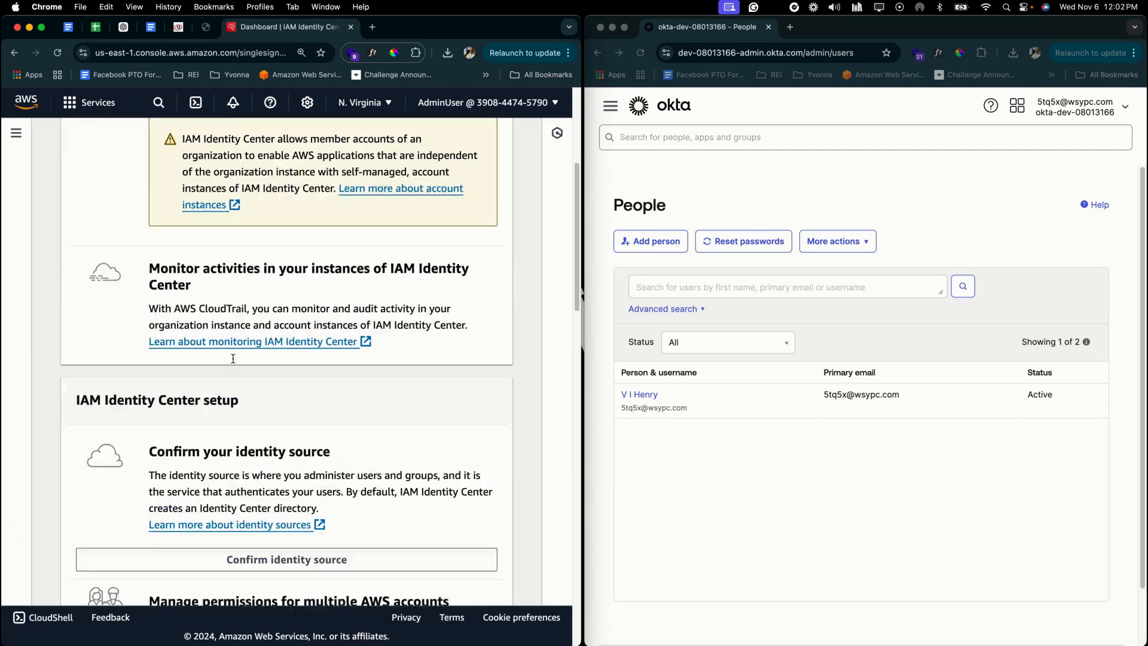
scroll(233, 358, down, 1)
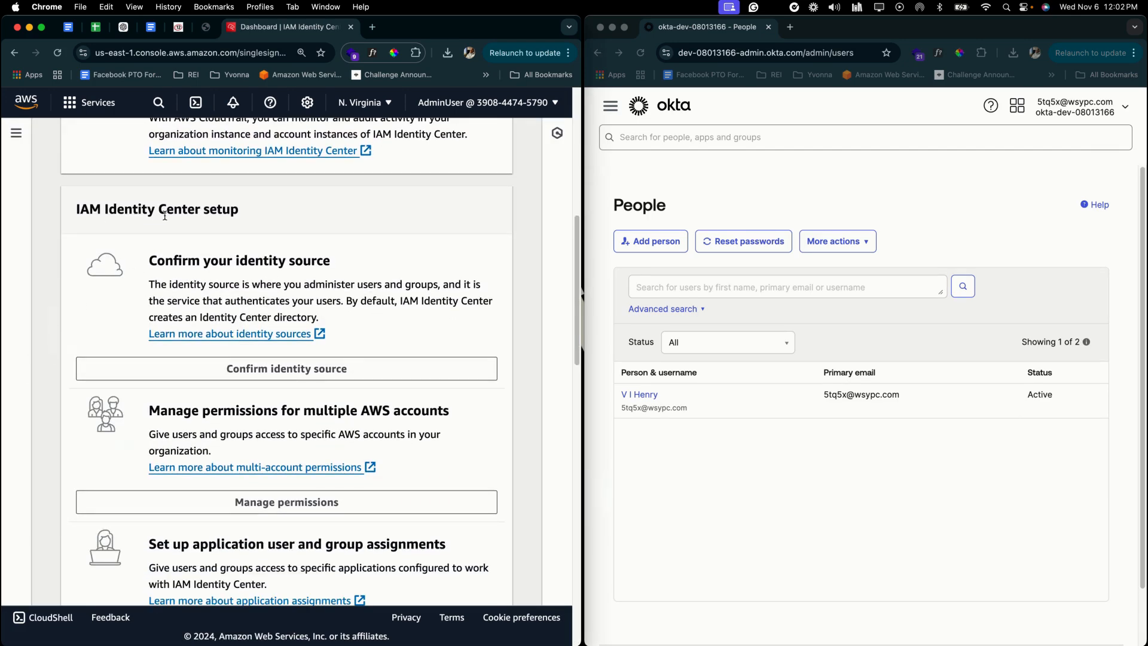
click(282, 370)
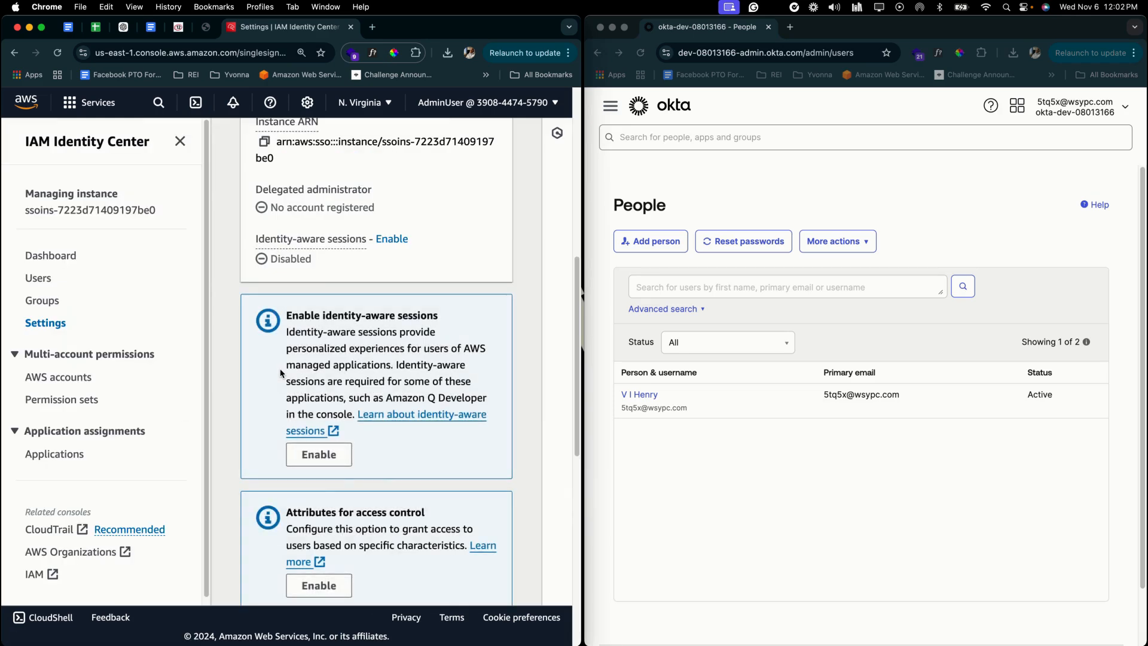
scroll(577, 308, up, 2)
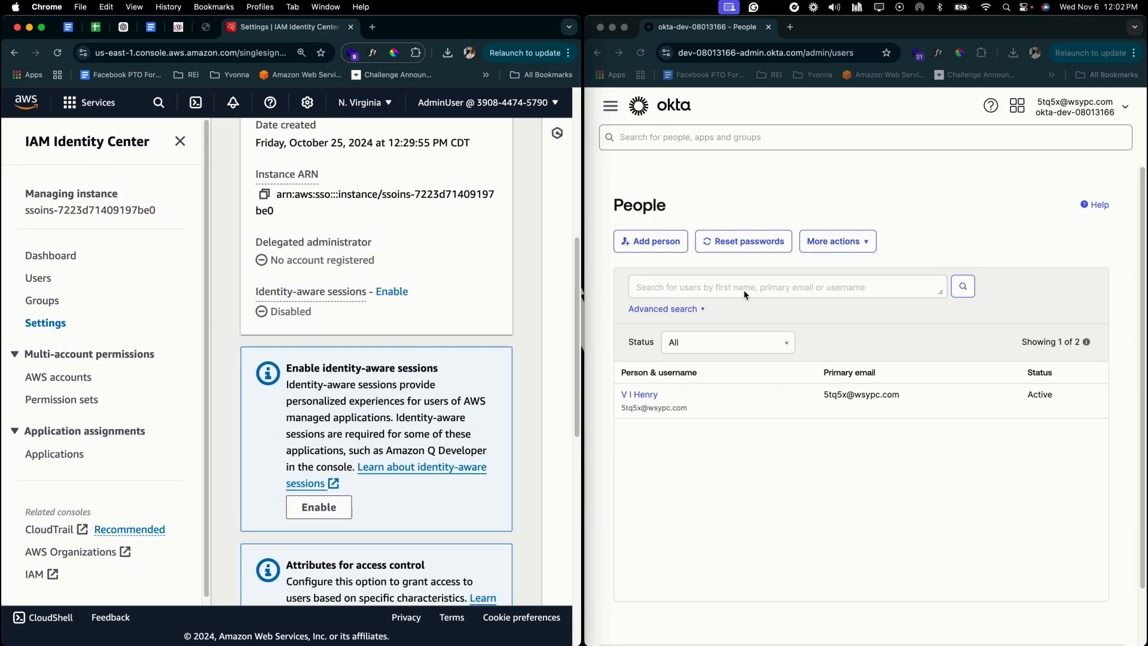
drag(583, 305, 954, 305)
scroll(440, 497, up, 2)
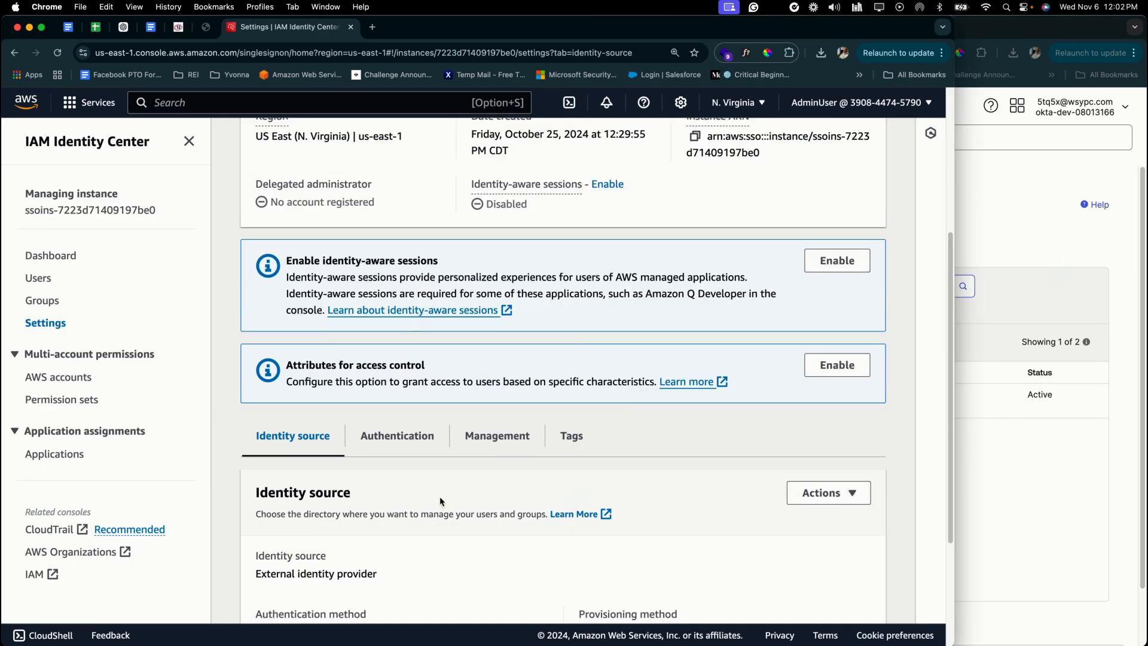
scroll(440, 496, down, 3)
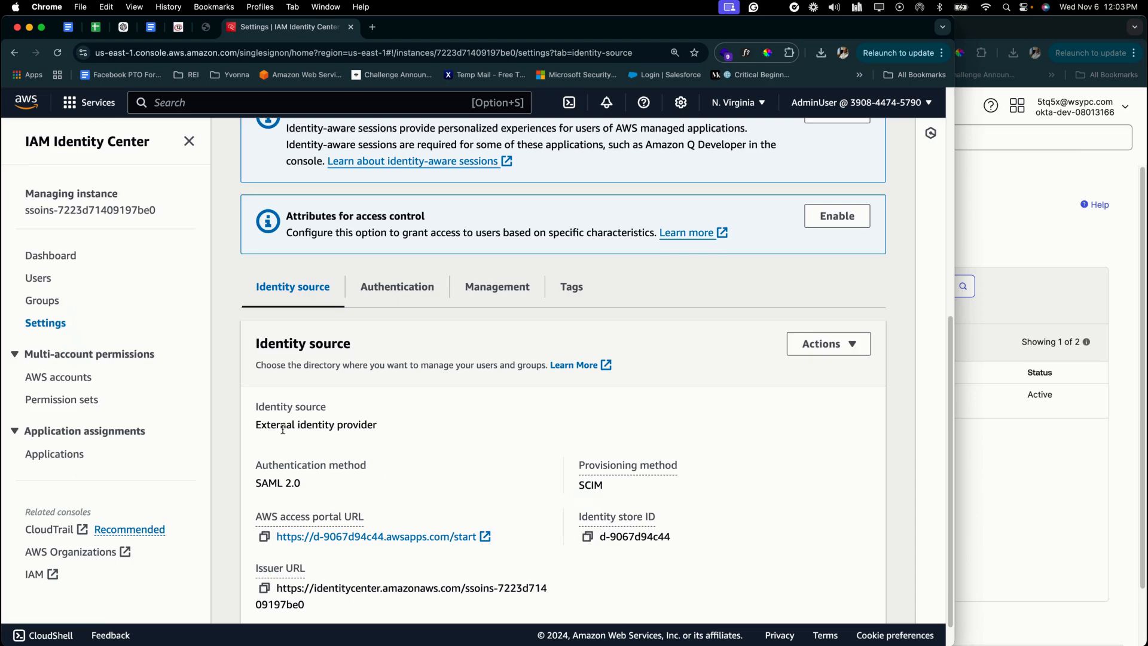
- Start changing the identity source and select Identity Center directory
click(841, 348)
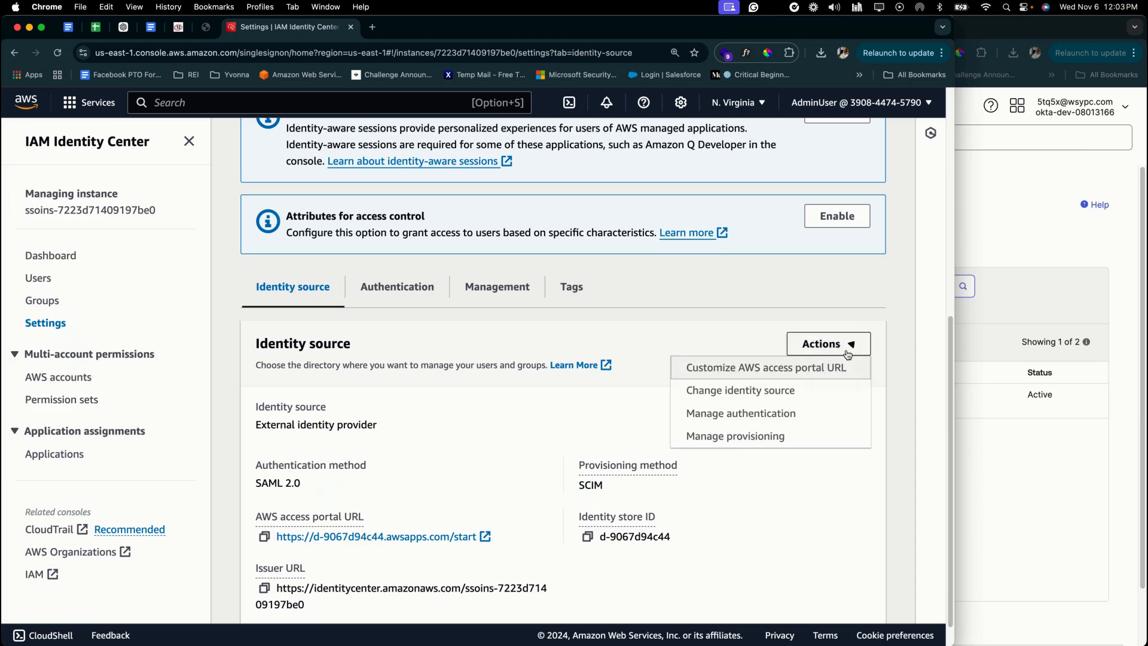
click(816, 391)
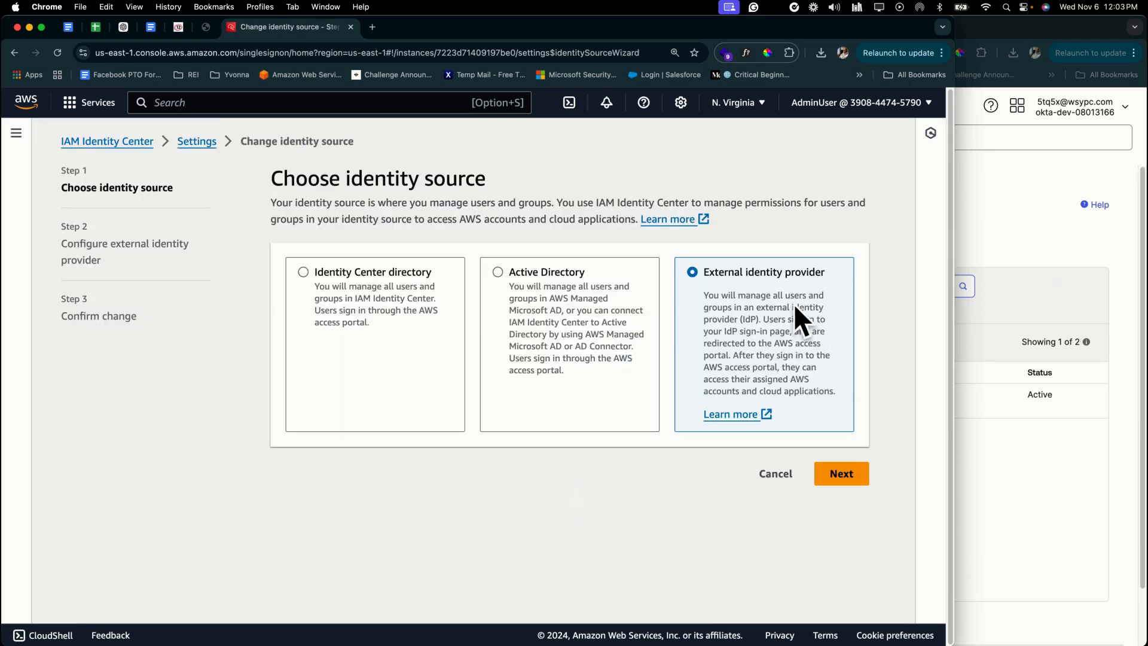
click(340, 282)
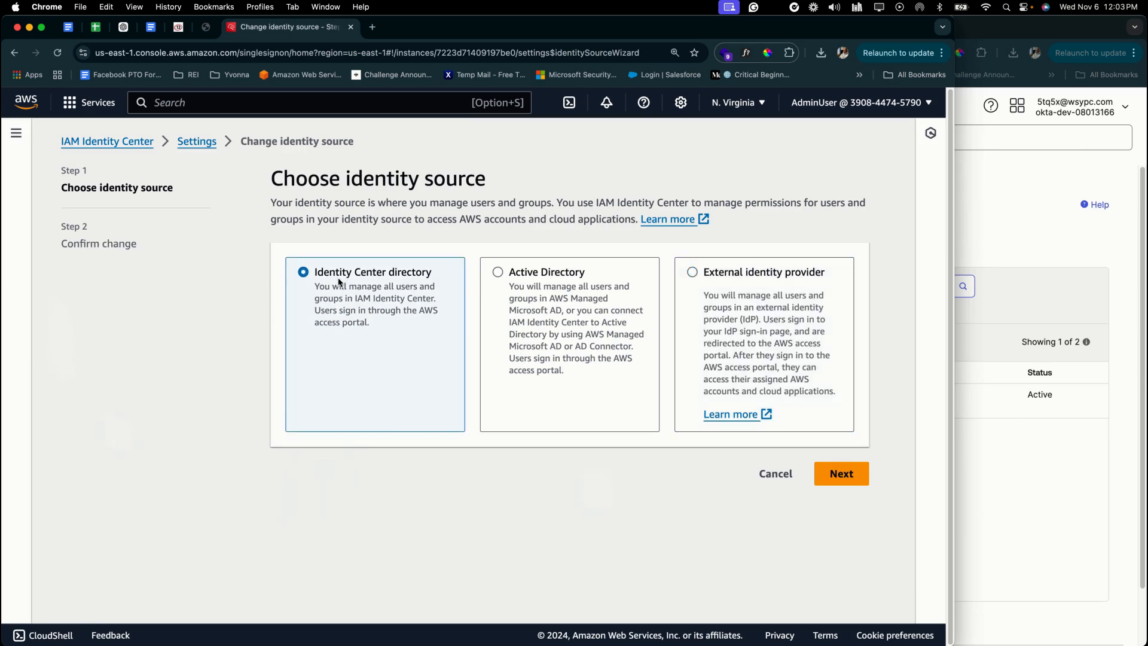
click(839, 472)
- Confirm the identity source change by entering ACCEPT and applying it
scroll(661, 476, down, 5)
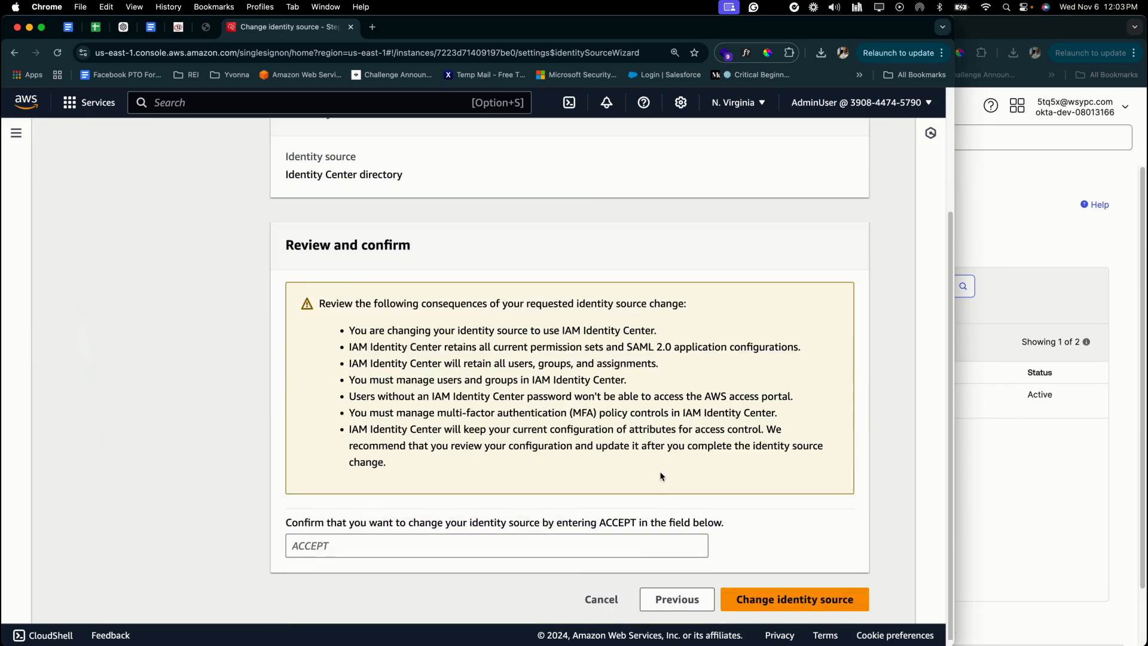
double_click(620, 522)
key(super+c)
click(658, 545)
key(super+v)
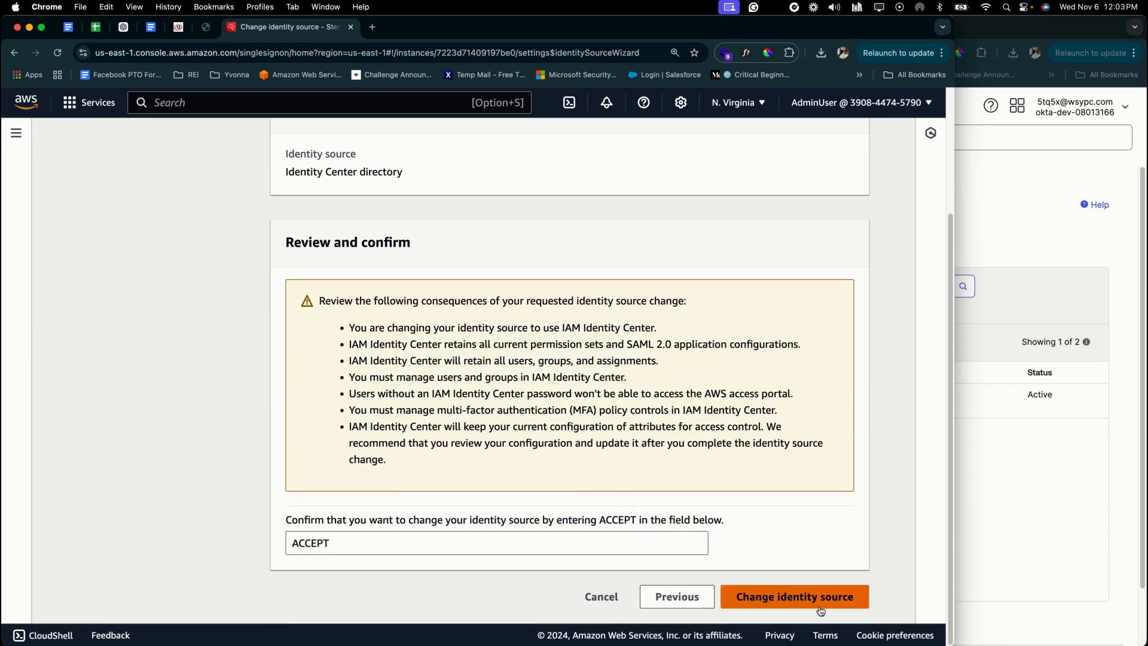
click(820, 606)
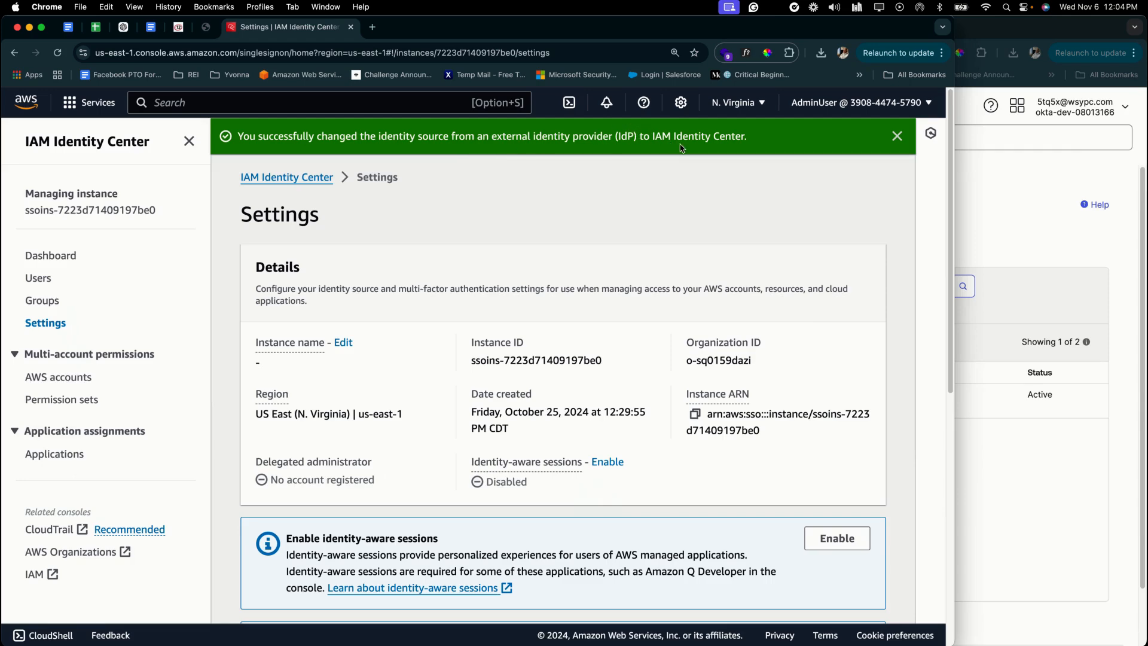
scroll(394, 418, down, 10)
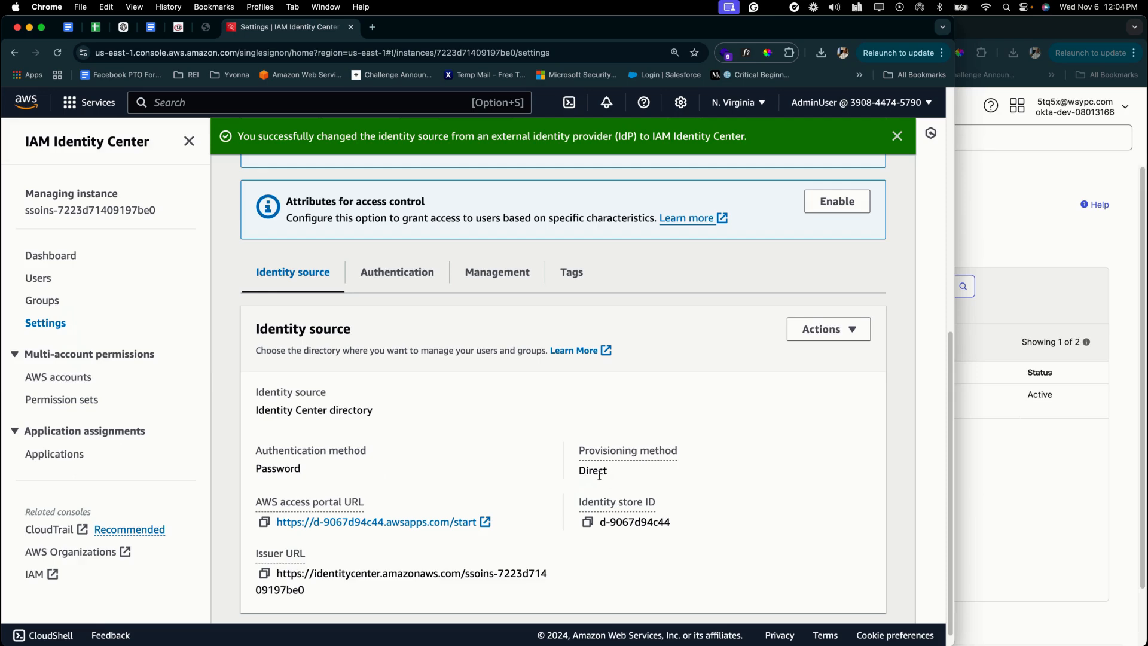
scroll(599, 476, down, 1)
scroll(824, 459, up, 10)
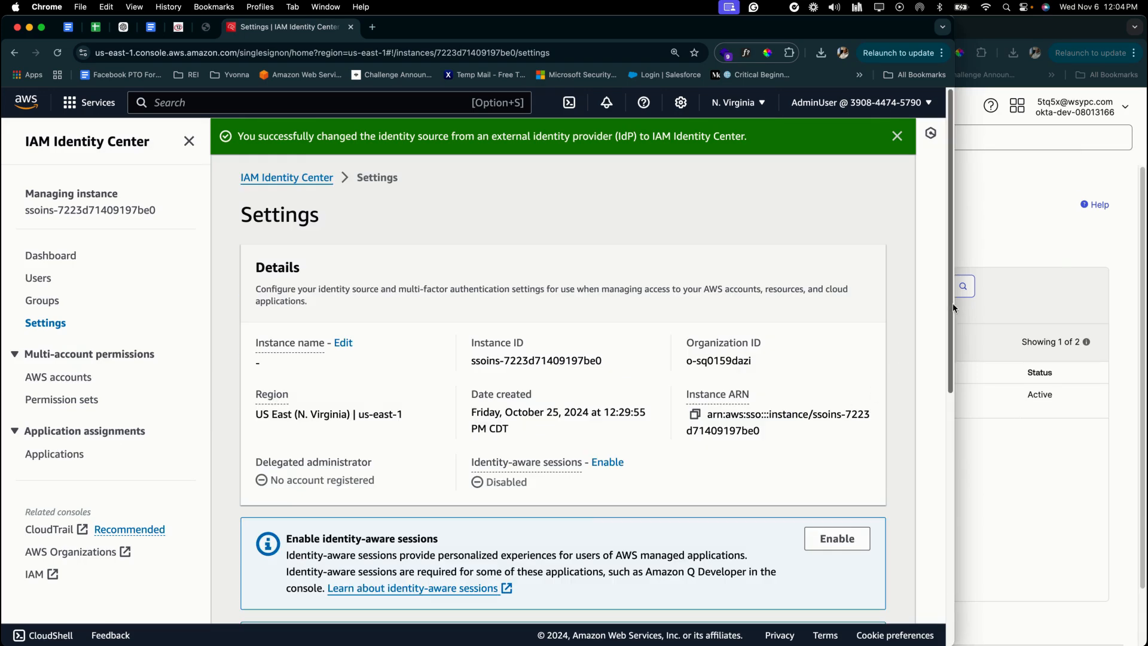
drag(953, 303, 583, 304)
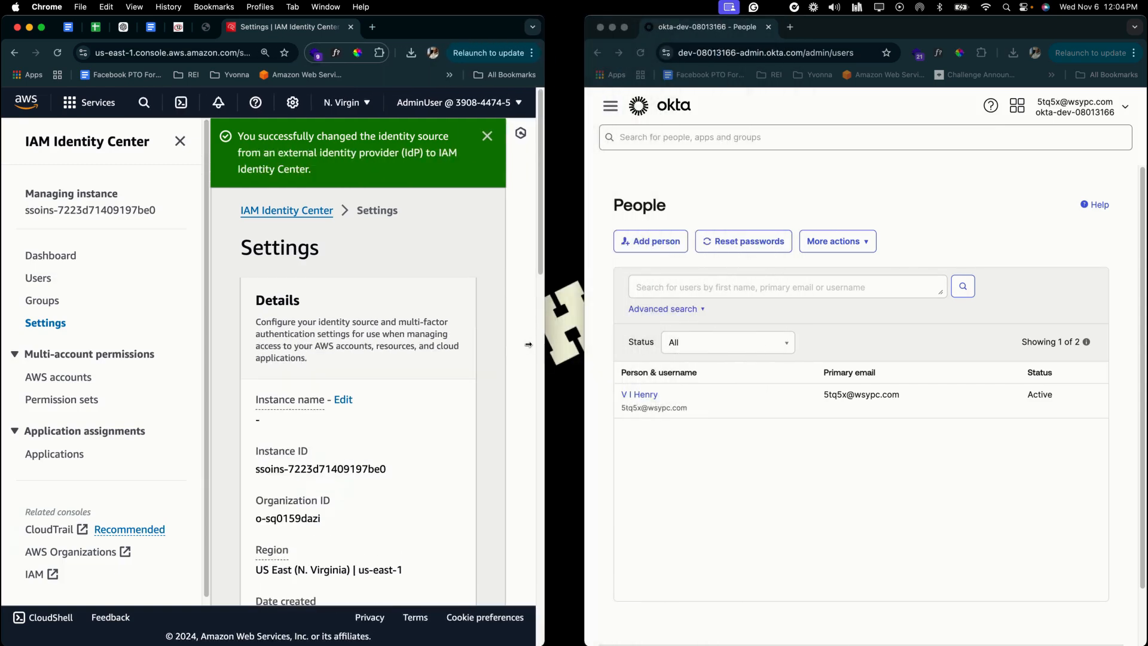
- Deactivate the AWS + OKTA application from Okta's Applications list
click(767, 528)
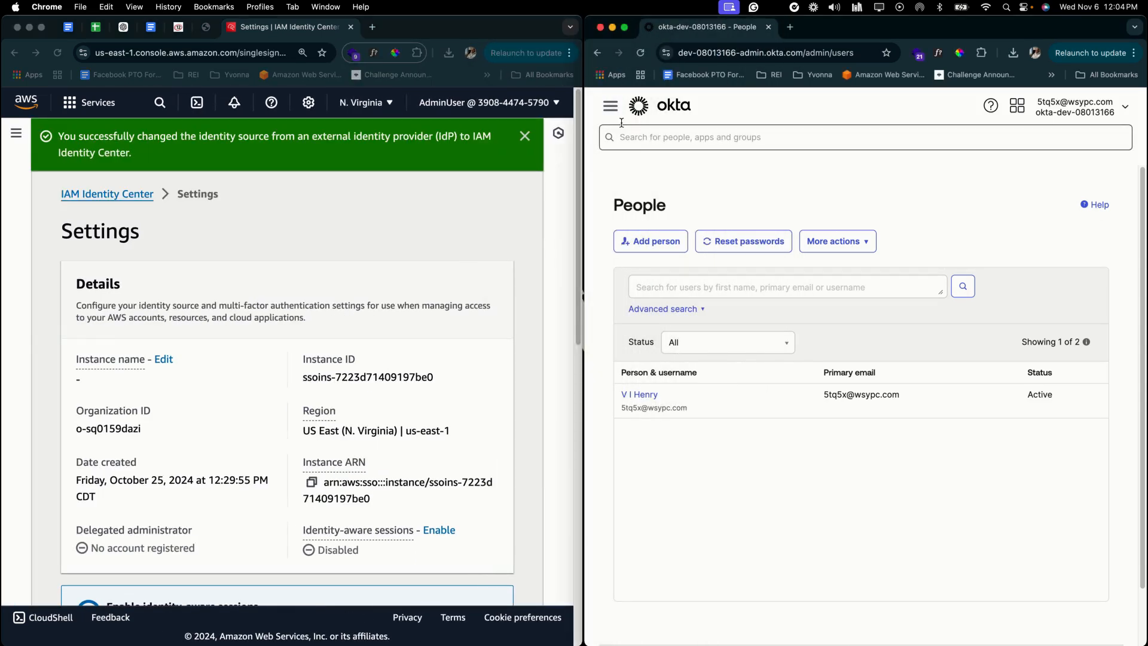
click(610, 106)
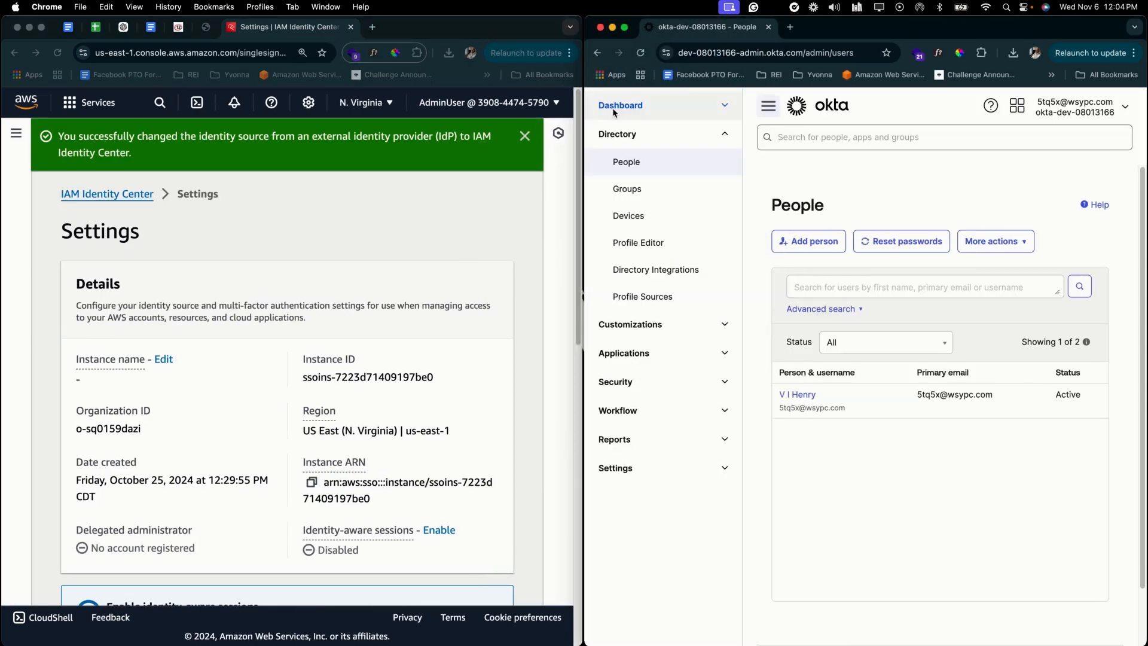
click(631, 353)
click(645, 390)
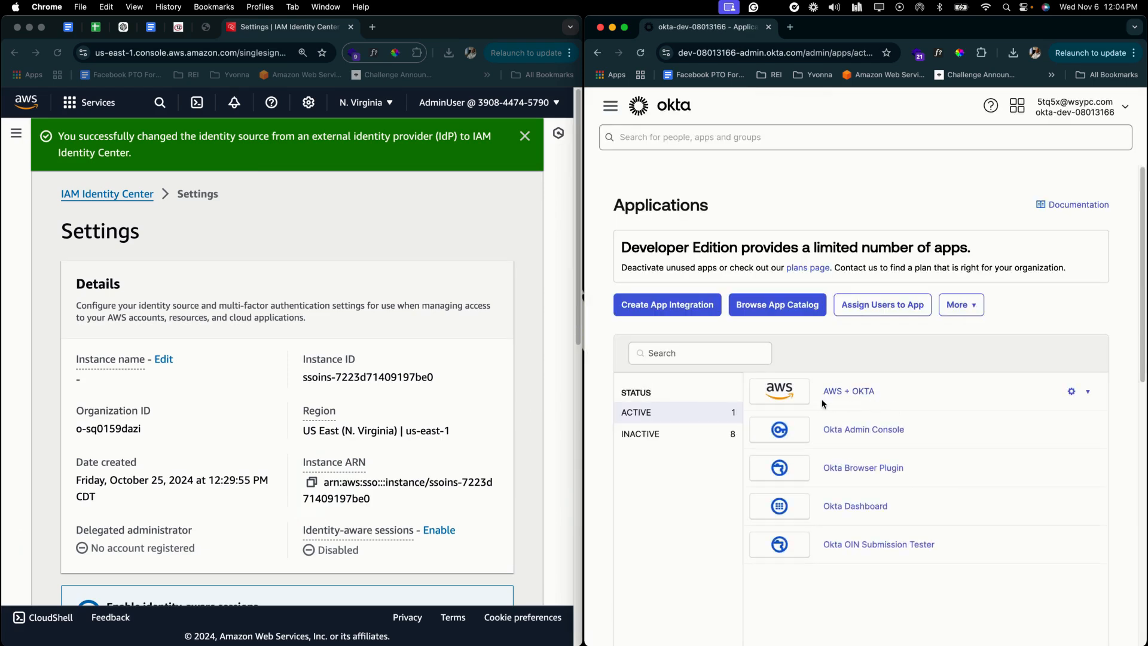
click(1086, 391)
click(1054, 461)
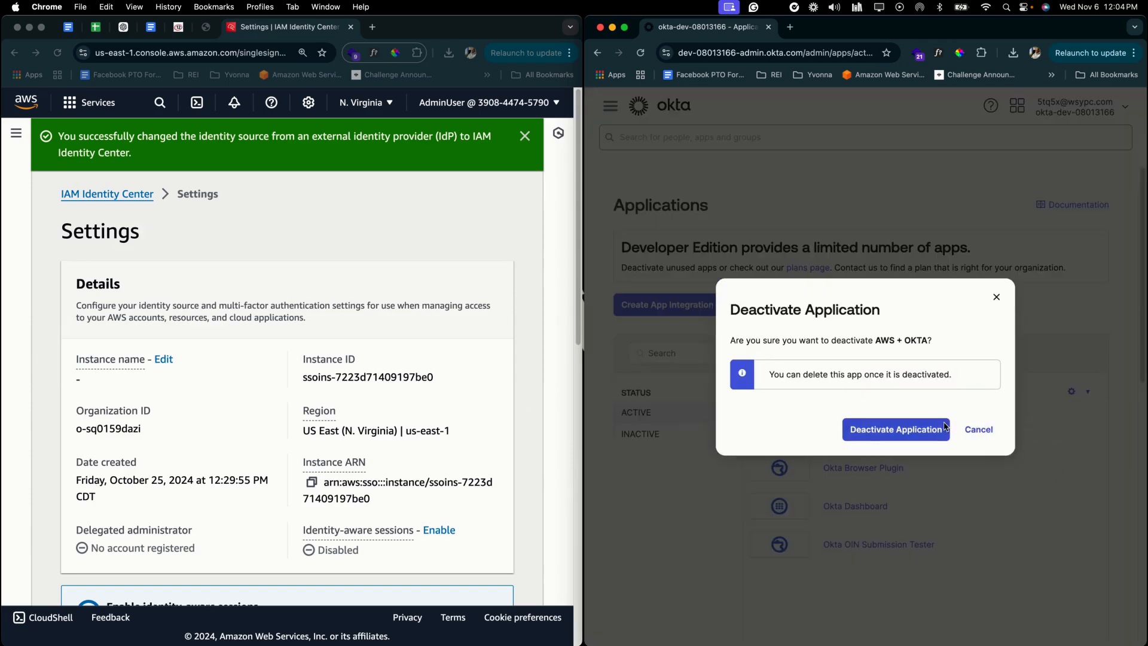
click(912, 429)
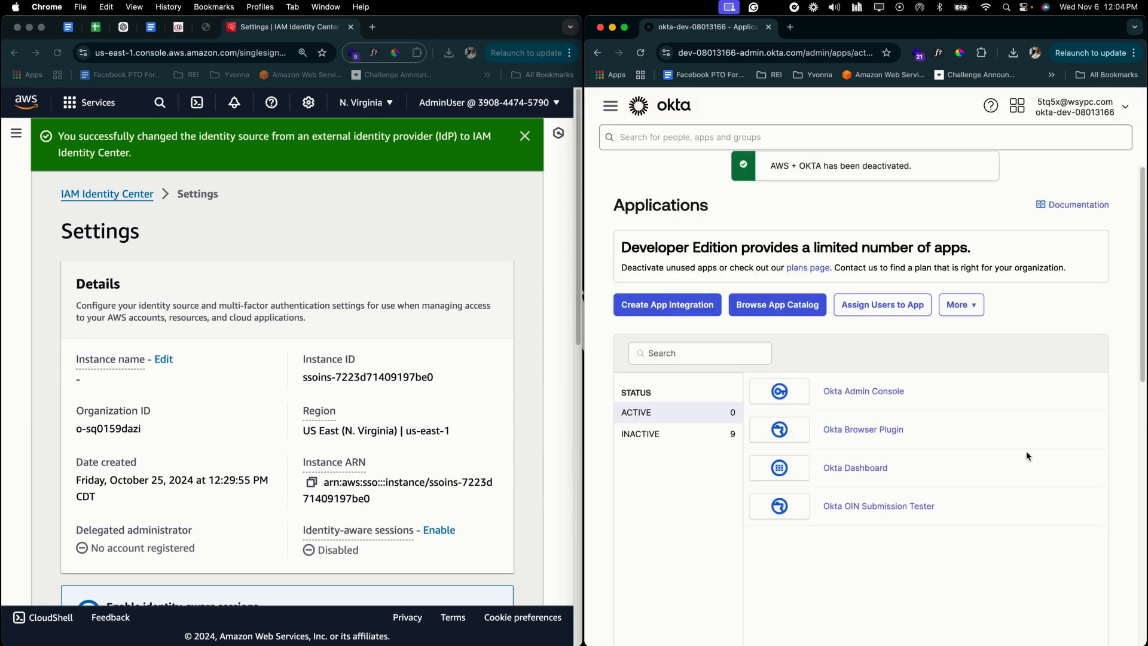
- Permanently delete the inactive AWS + Okta application
click(678, 439)
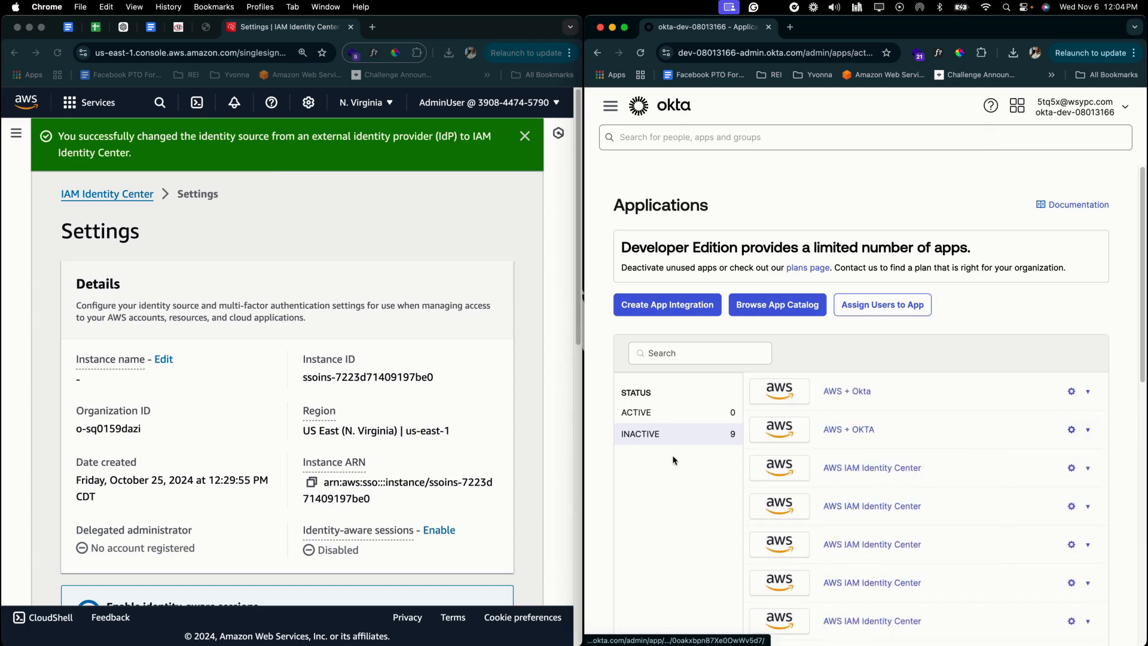
click(1088, 393)
click(1076, 436)
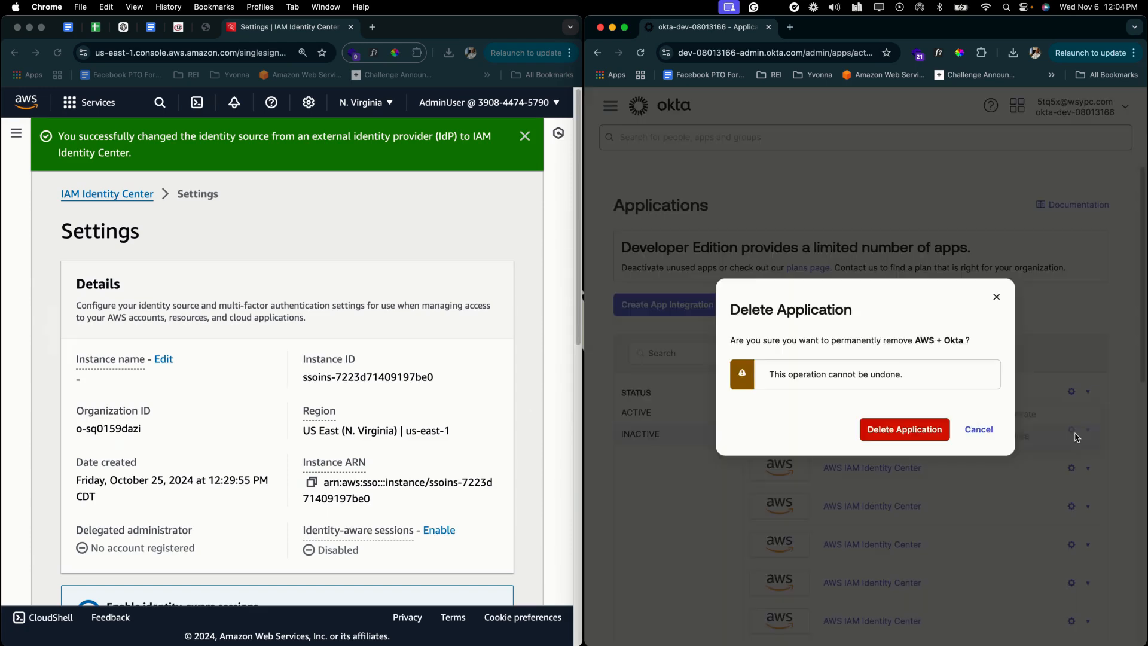
click(904, 429)
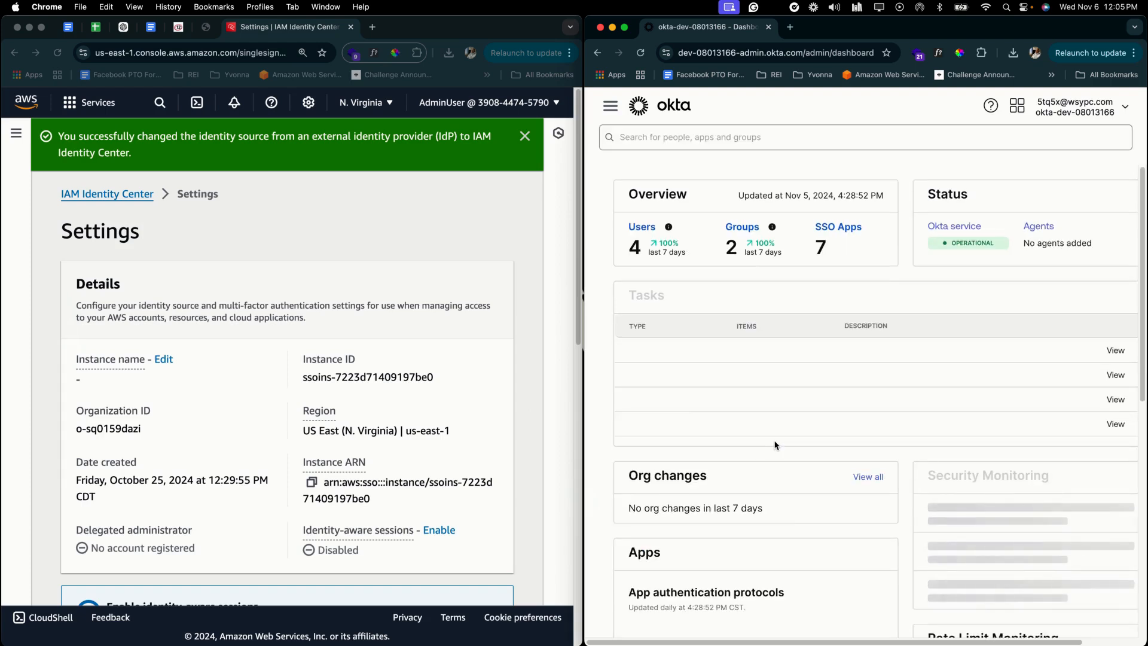